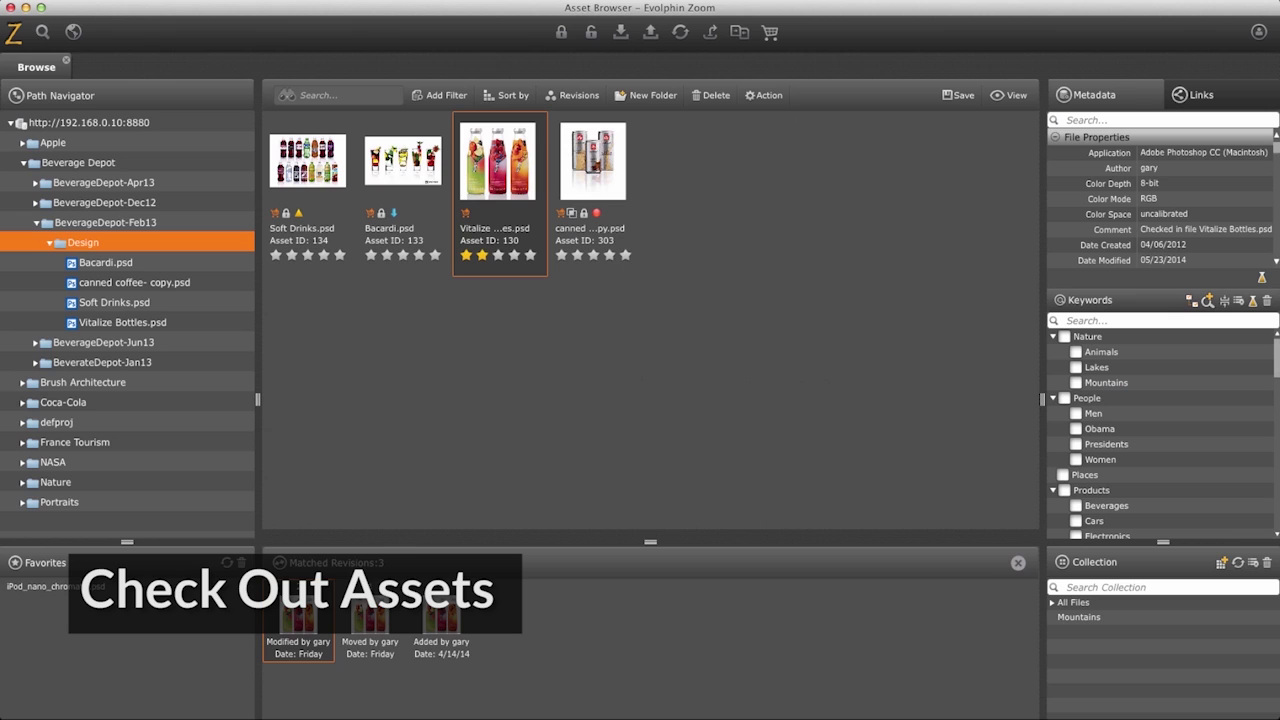
- Check out Vitalize Bottles.psd from the BeverageDepot-Feb13 Design folder
{"action": "right_click", "coordinate": [498, 141]}
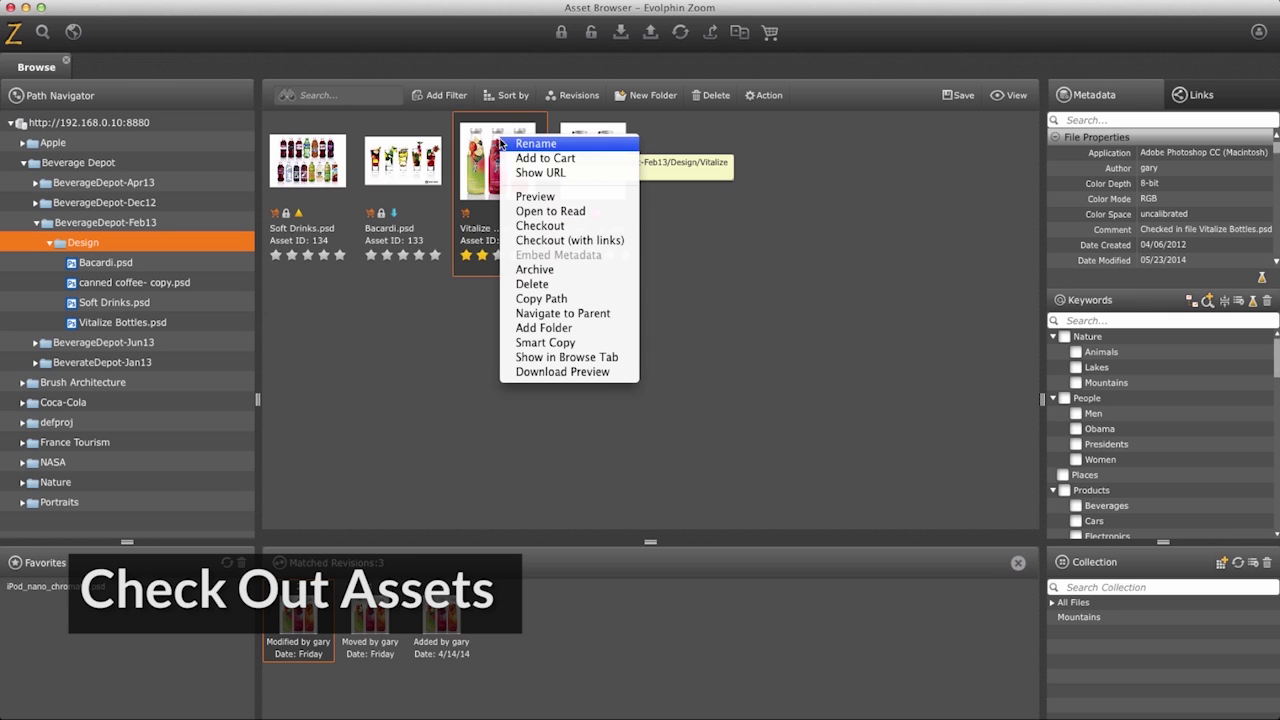
{"action": "left_click", "coordinate": [540, 226]}
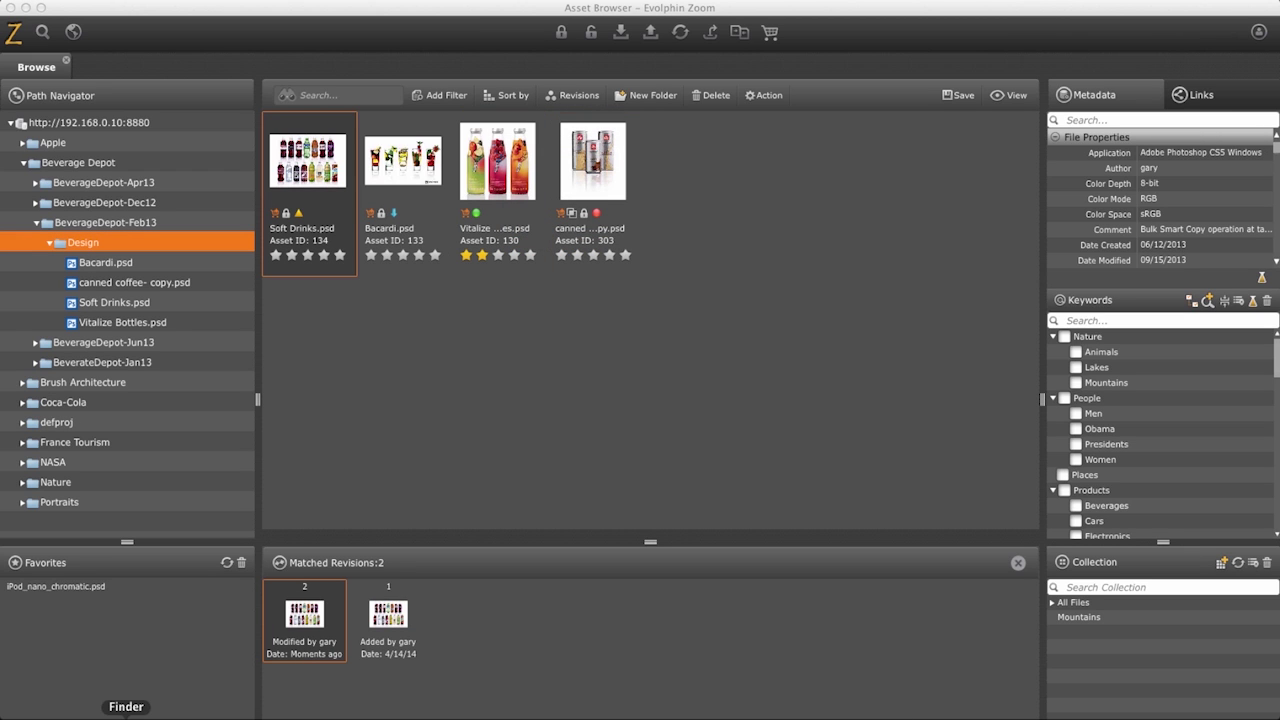
- Switch to Finder and browse the local working copy through Evolphin Zoom and Beverage Depot into the contents of BeverageDepot-Feb13
{"action": "left_click", "coordinate": [126, 716]}
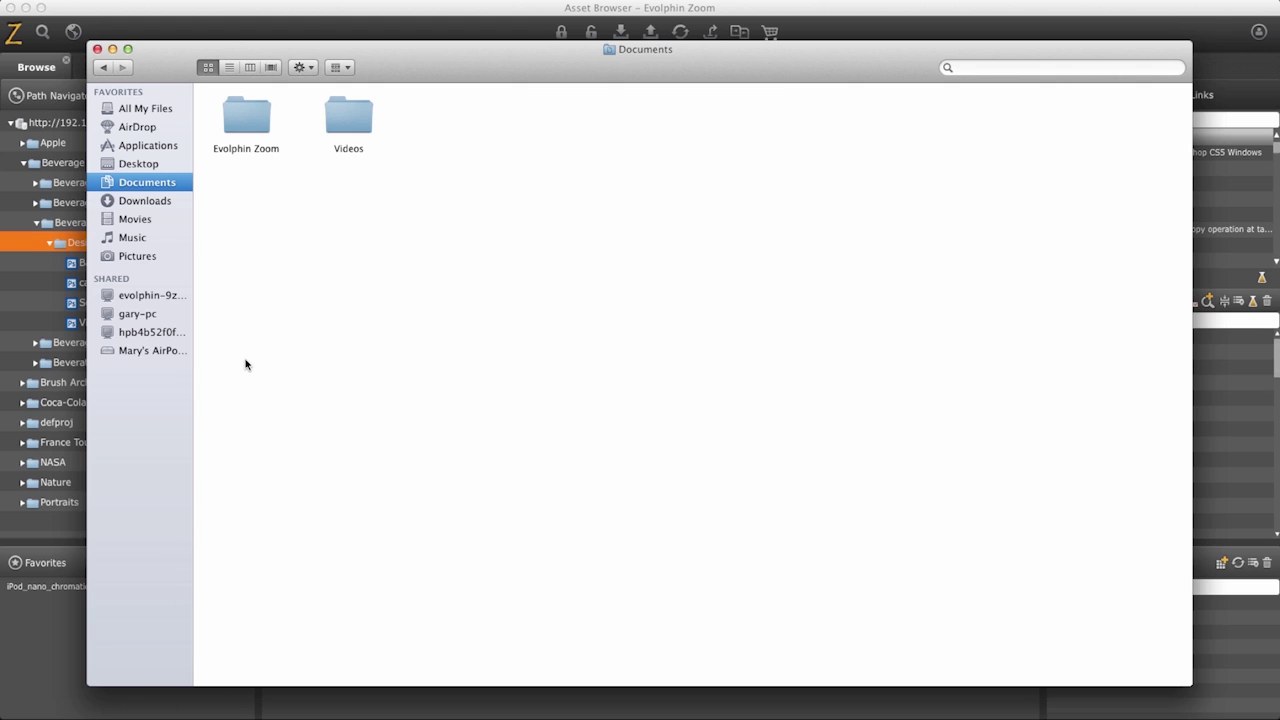
{"action": "double_click", "coordinate": [259, 123]}
{"action": "double_click", "coordinate": [259, 123]}
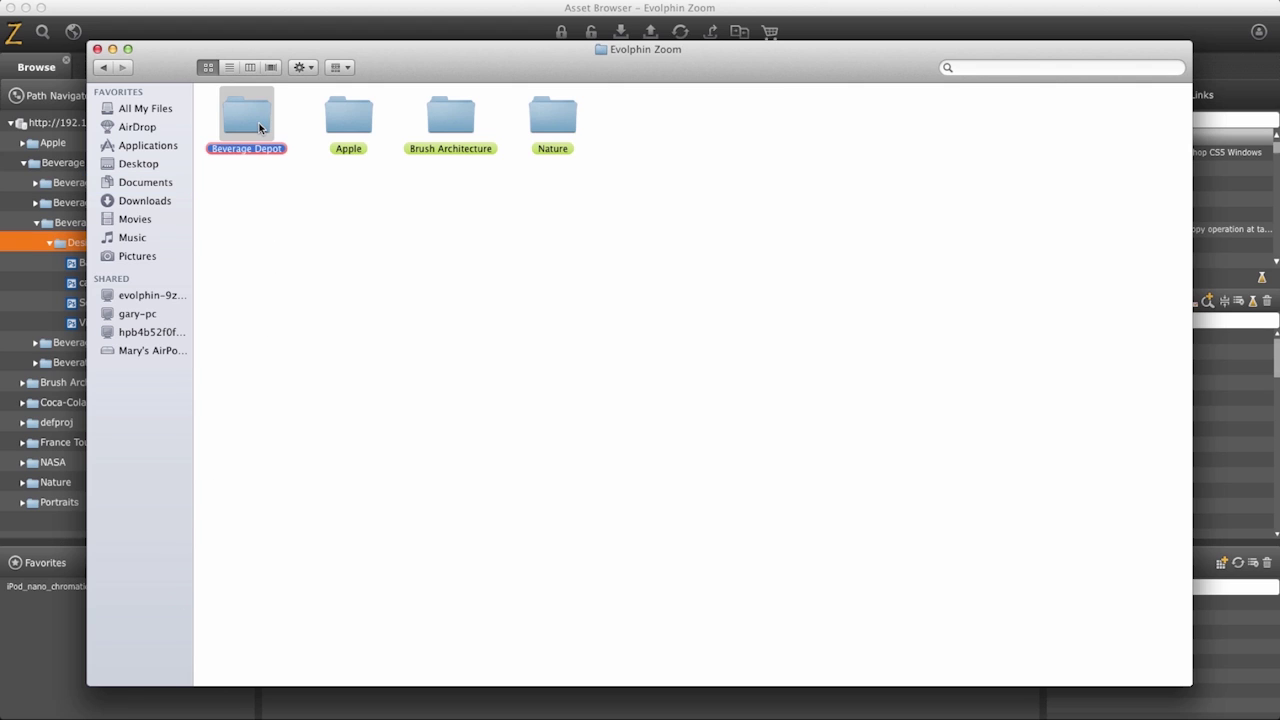
{"action": "double_click", "coordinate": [333, 112]}
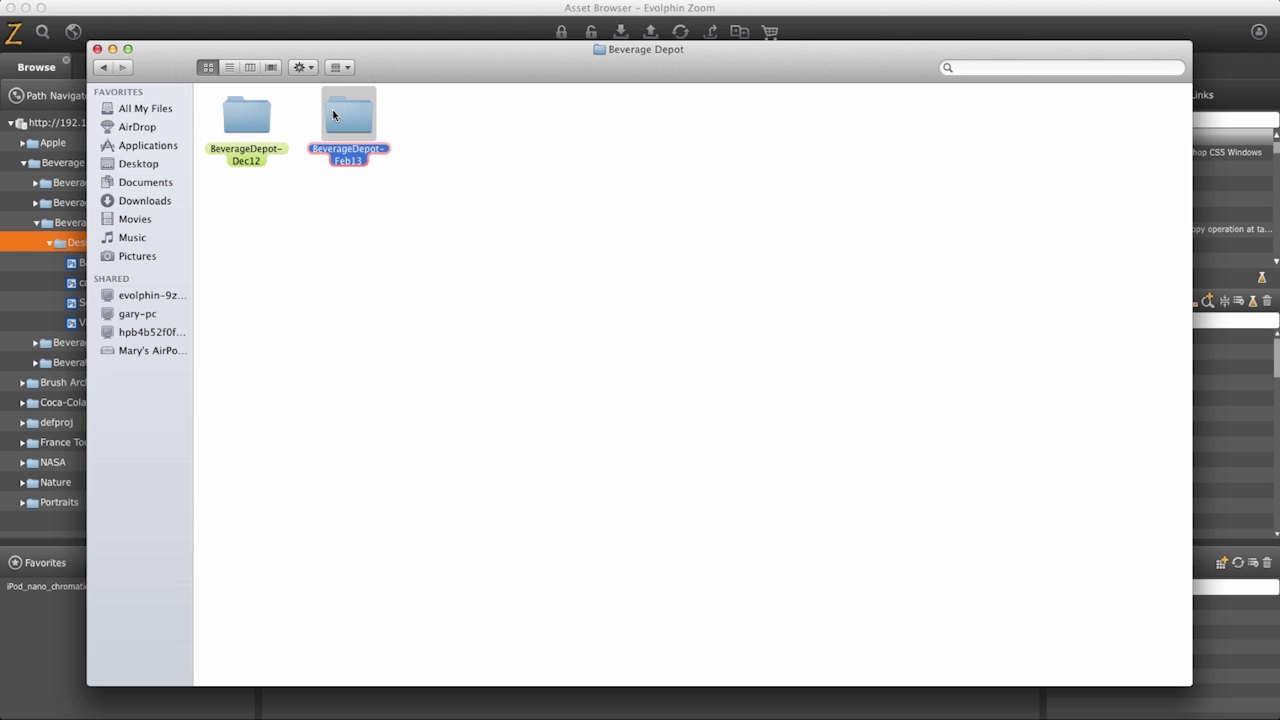
{"action": "double_click", "coordinate": [254, 121]}
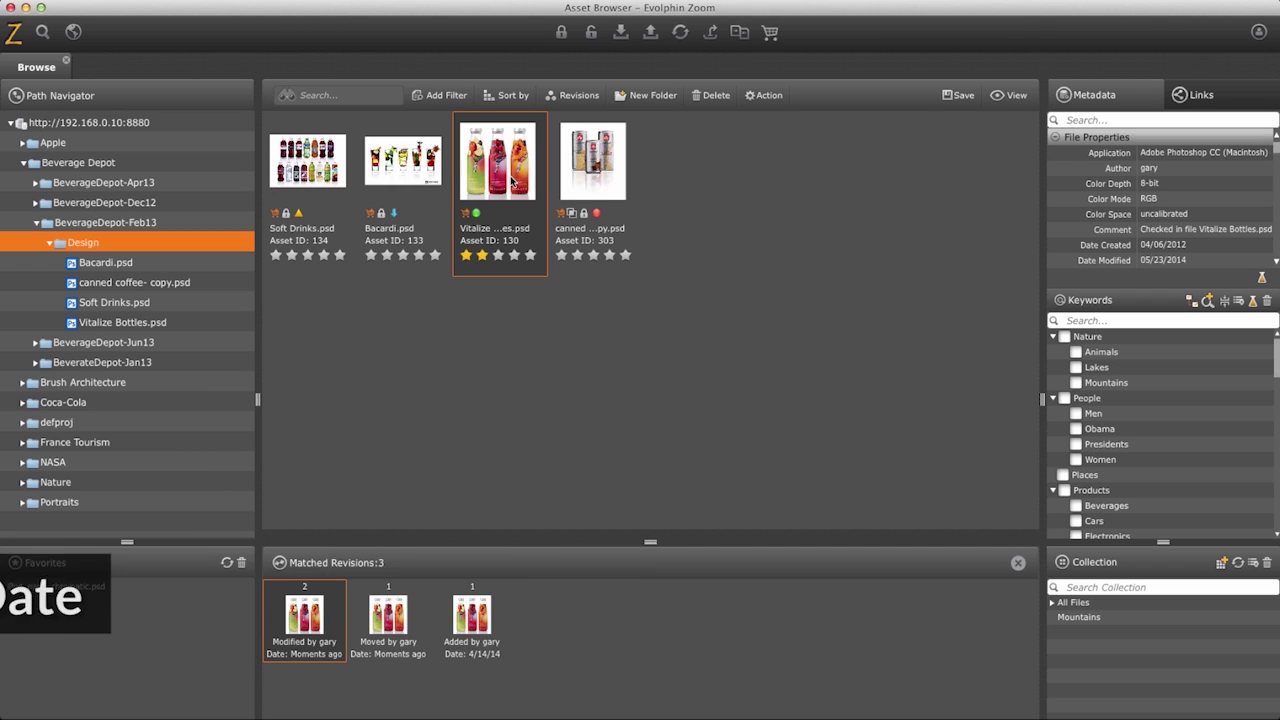
- Update the working copy of Bacardi.psd in the Design folder and select Soft Drinks.psd
{"action": "left_click", "coordinate": [586, 172]}
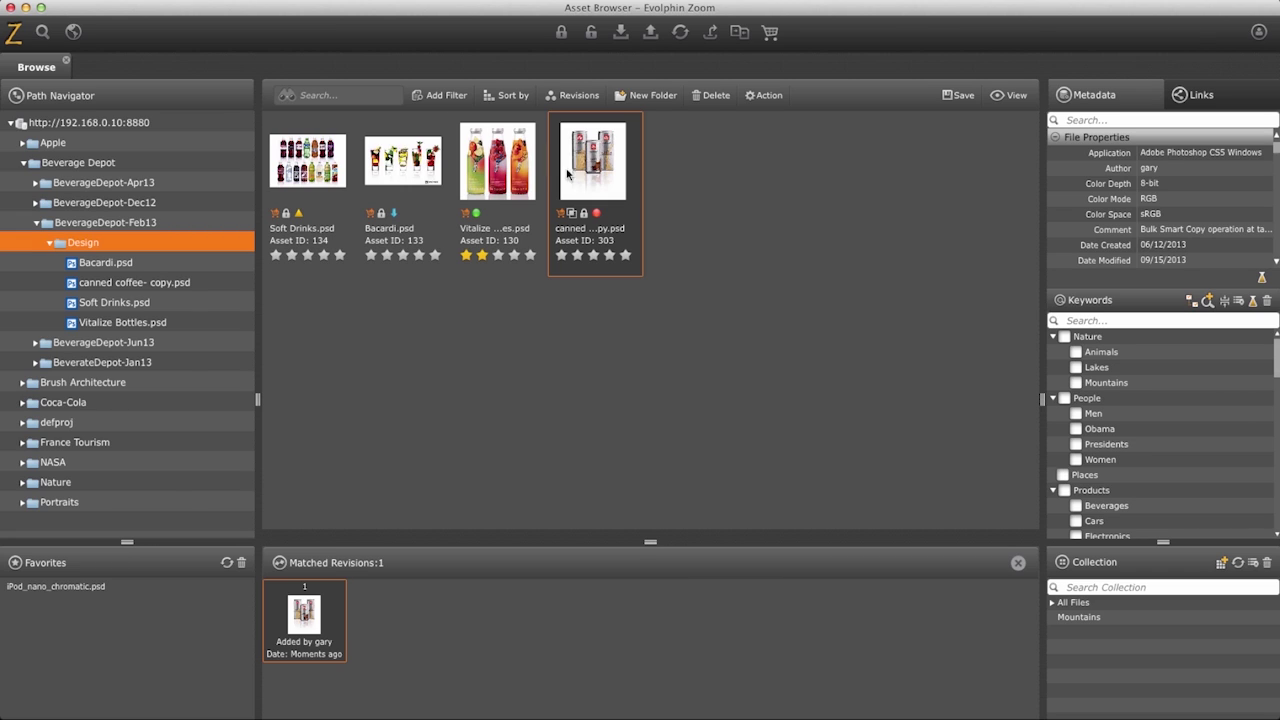
{"action": "left_click", "coordinate": [407, 171]}
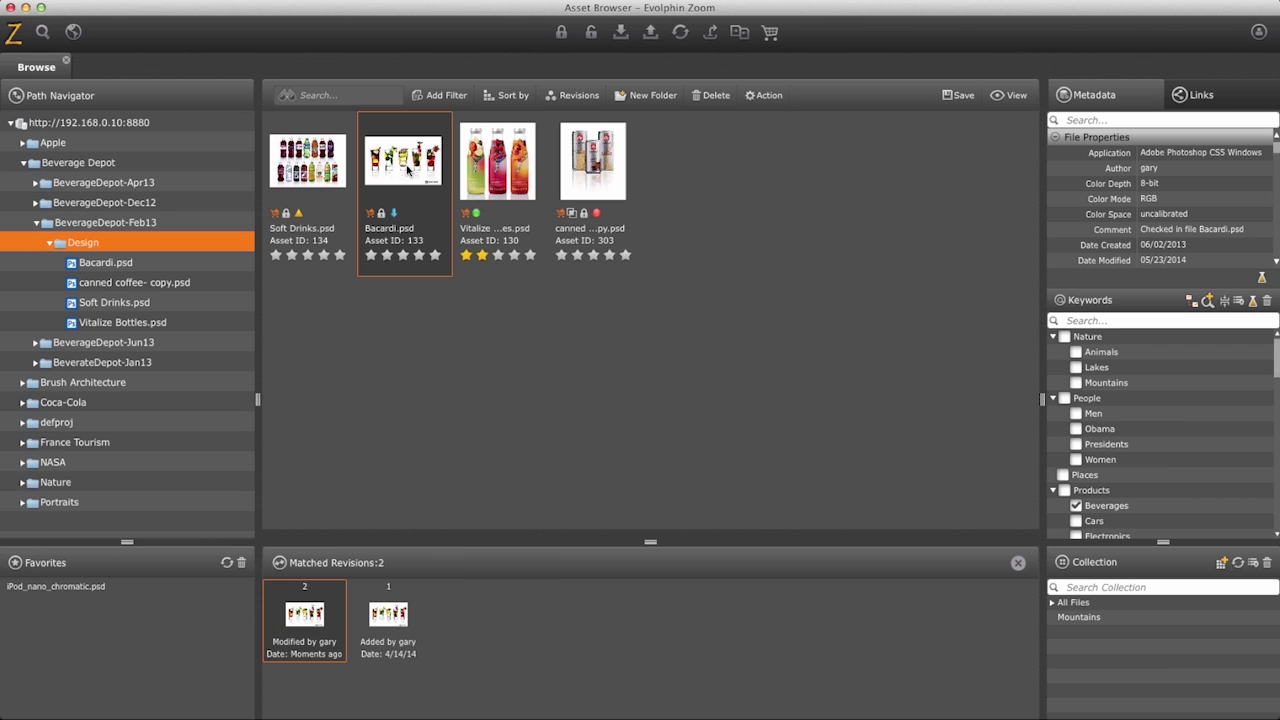
{"action": "right_click", "coordinate": [407, 167]}
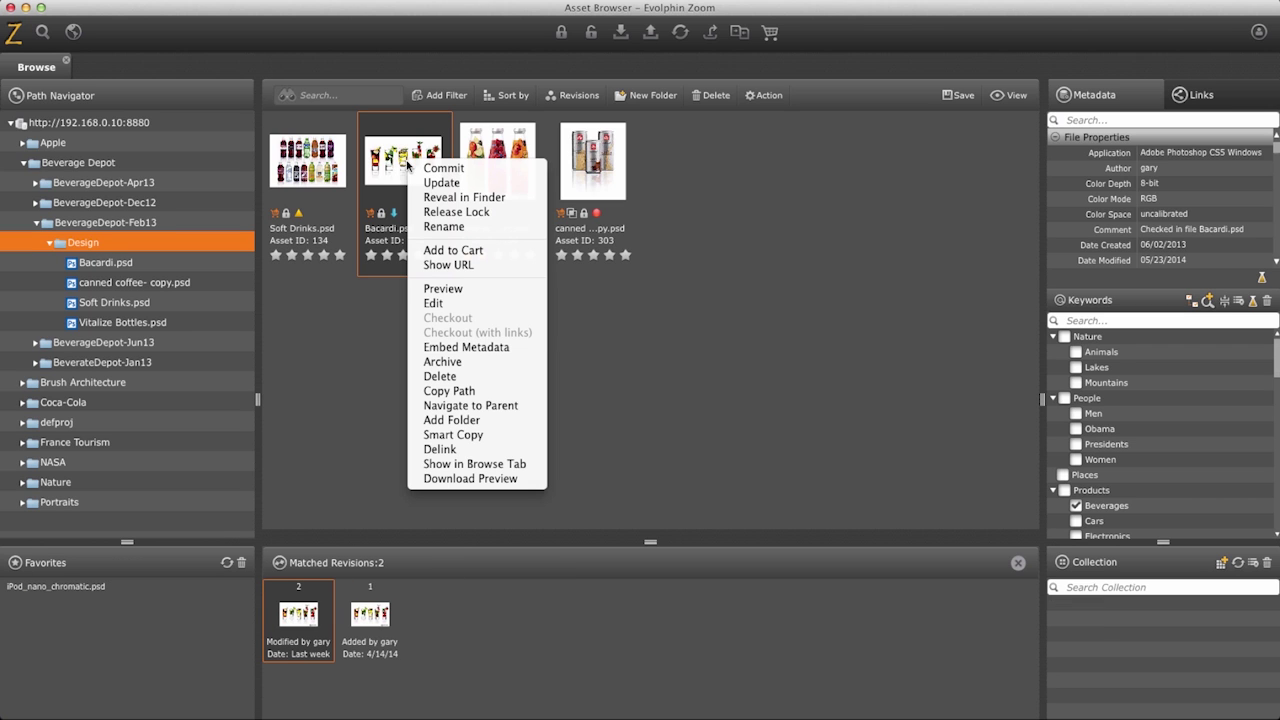
{"action": "left_click", "coordinate": [434, 183]}
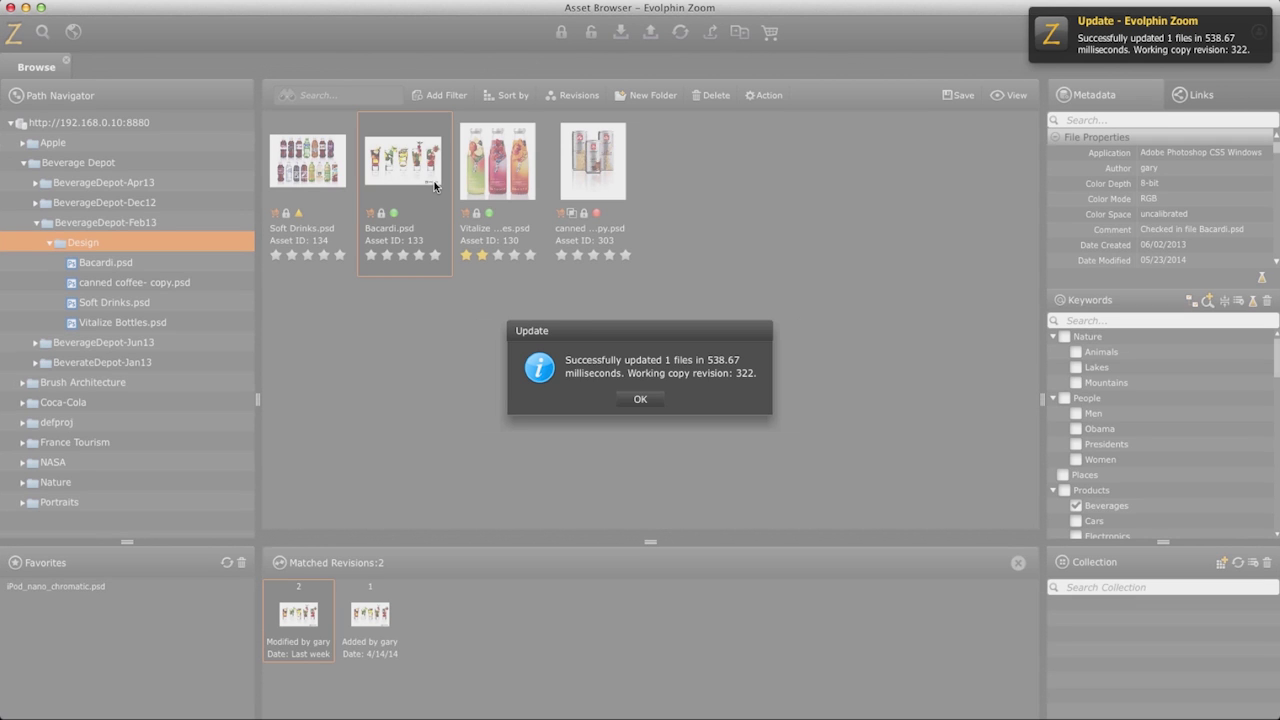
{"action": "left_click", "coordinate": [640, 399]}
{"action": "left_click", "coordinate": [333, 165]}
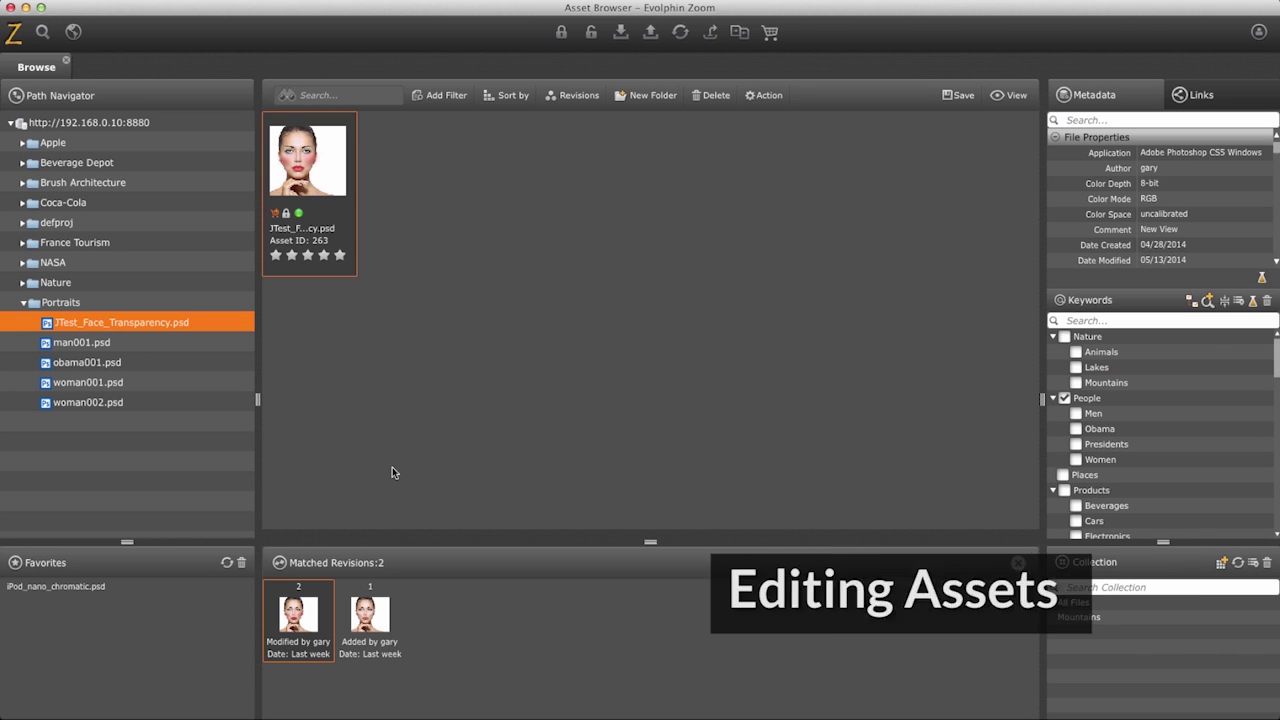
- Open JTest_Face_Transparency.psd for editing in Photoshop and lock the file with the Evolphin Zoom extension
{"action": "right_click", "coordinate": [317, 186]}
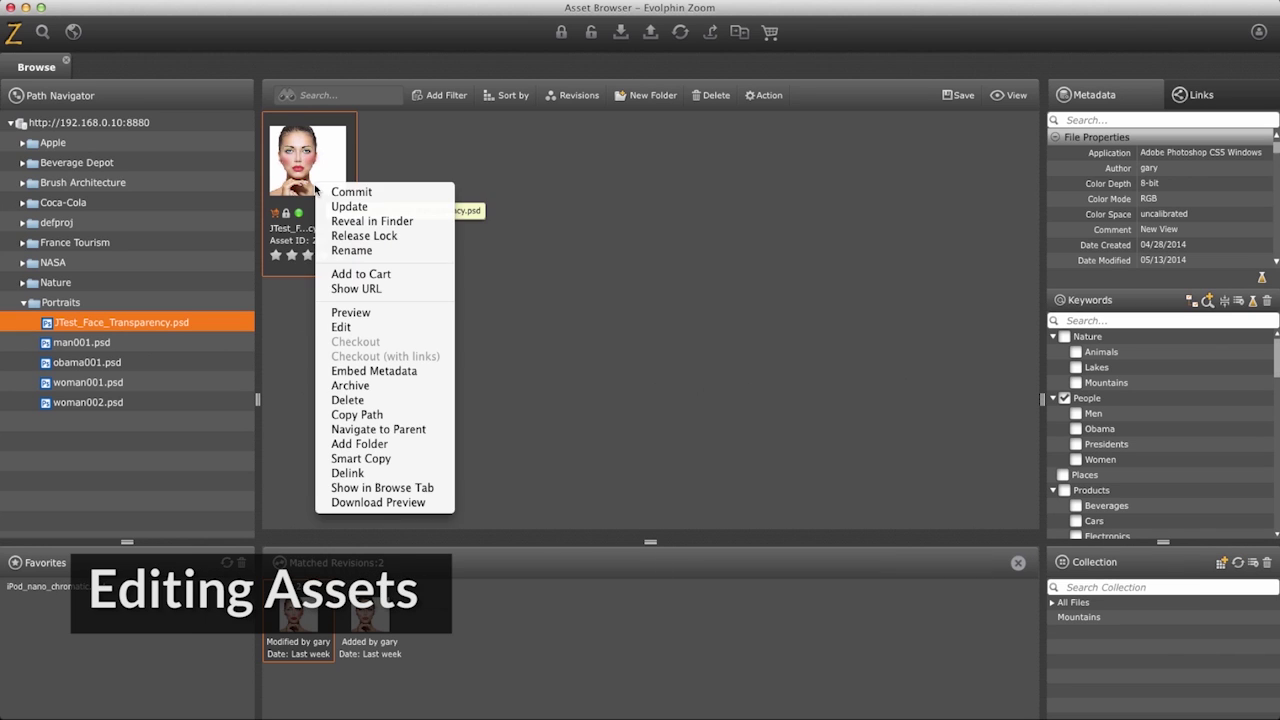
{"action": "left_click", "coordinate": [345, 327]}
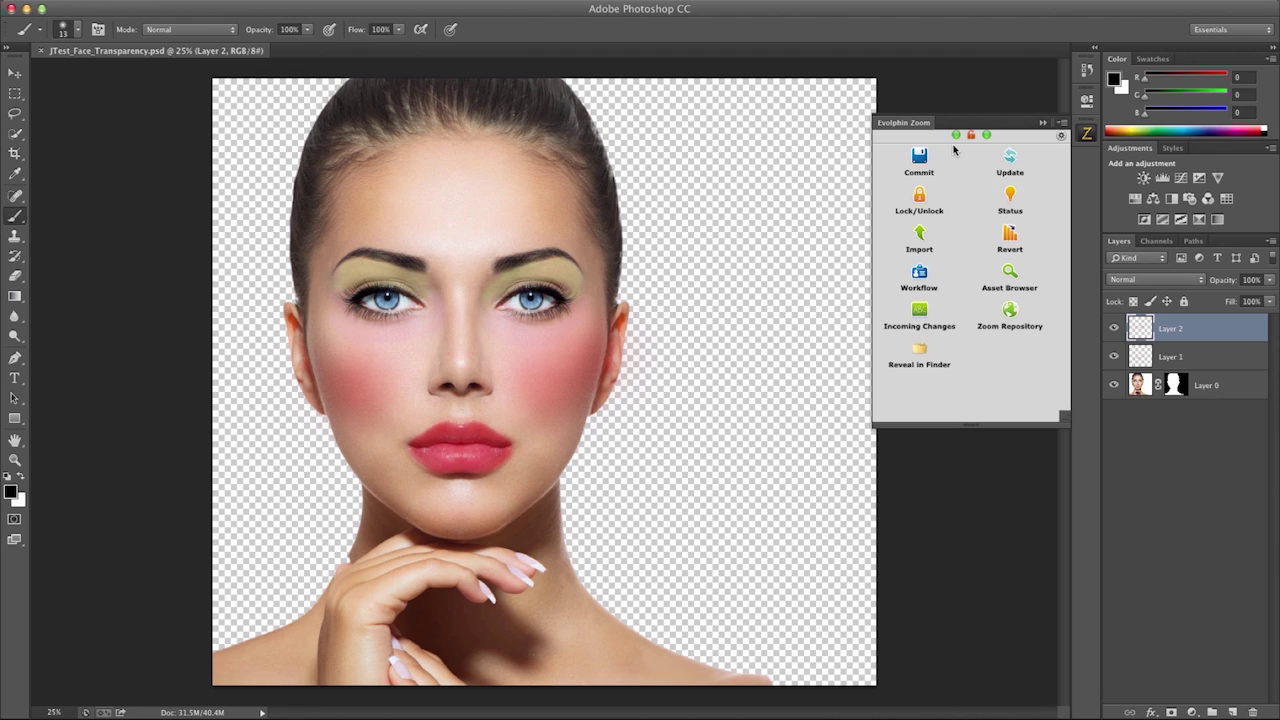
{"action": "left_click", "coordinate": [919, 204]}
{"action": "left_click", "coordinate": [917, 229]}
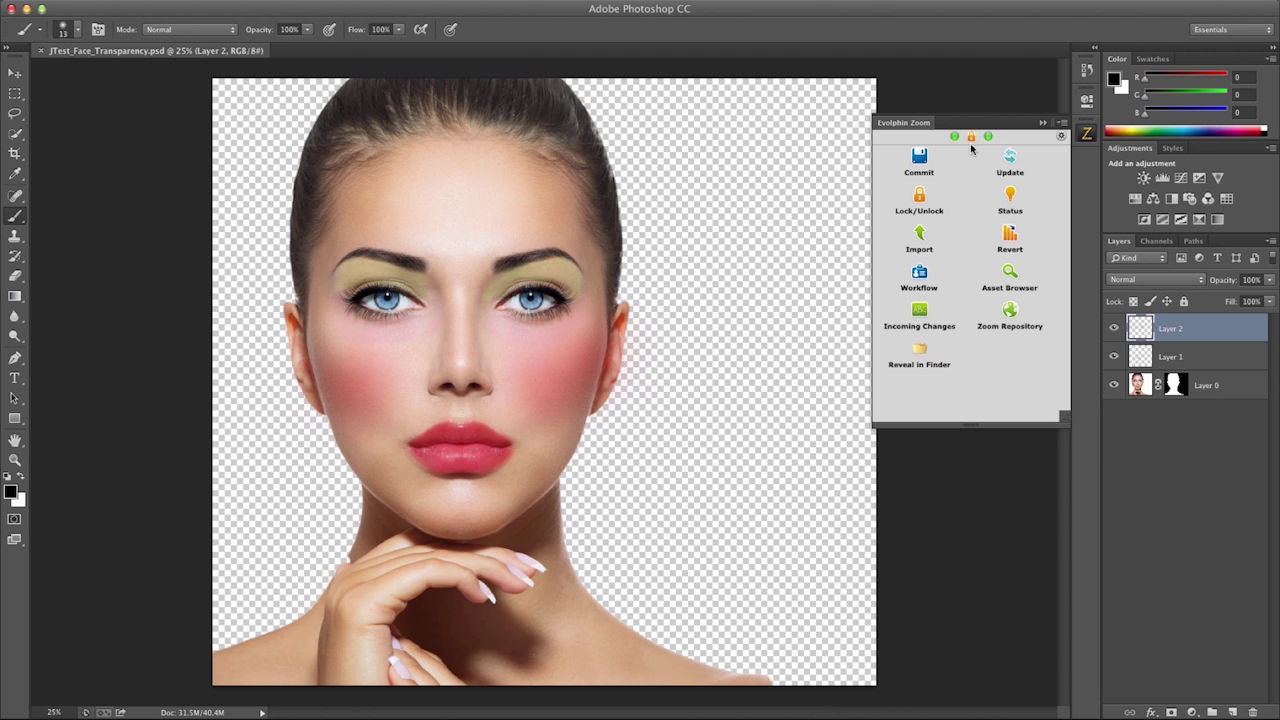
- Hide Layer 1 and Layer 2 of the portrait and save the document
{"action": "left_click", "coordinate": [1116, 356]}
{"action": "left_click", "coordinate": [1116, 329]}
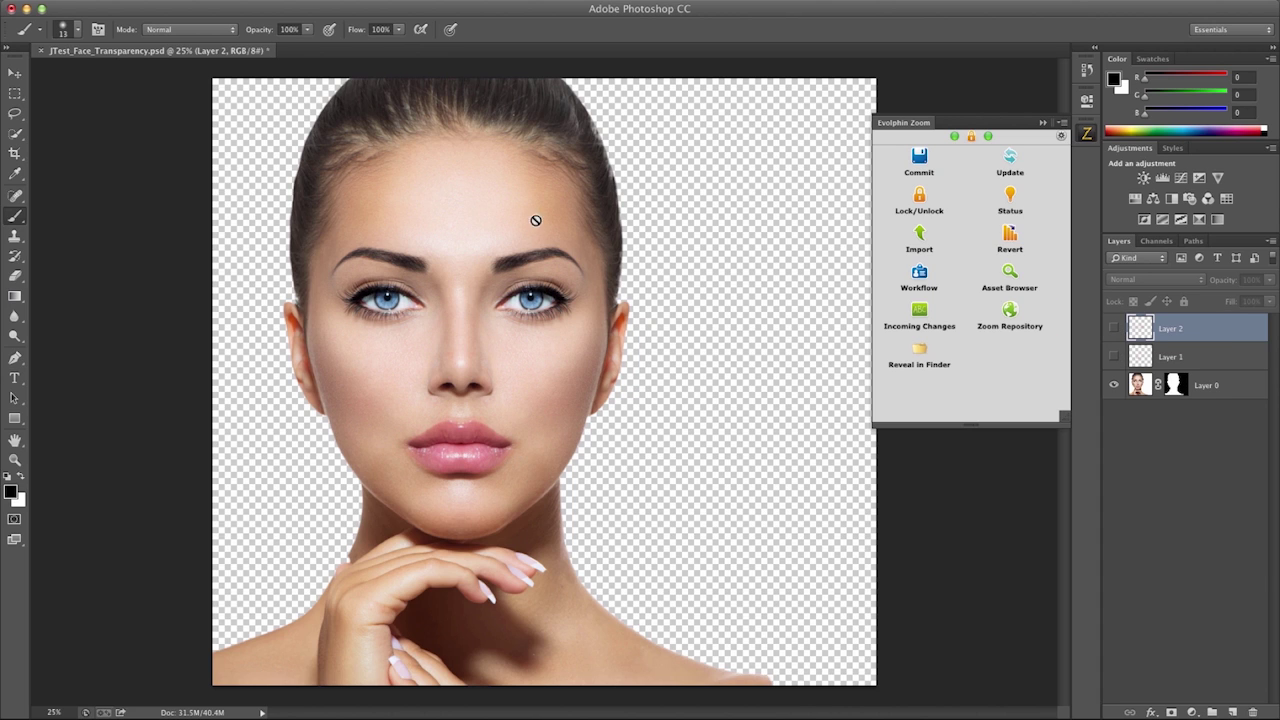
{"action": "left_click", "coordinate": [130, 2]}
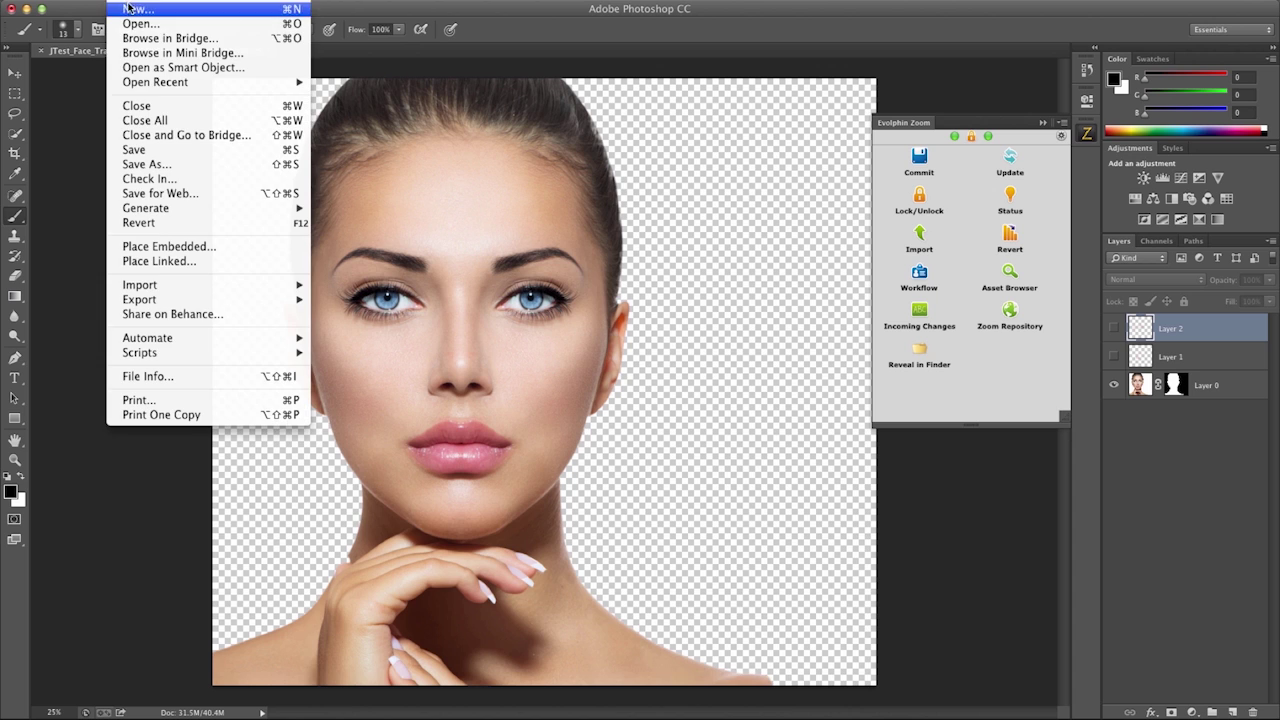
{"action": "left_click", "coordinate": [145, 150]}
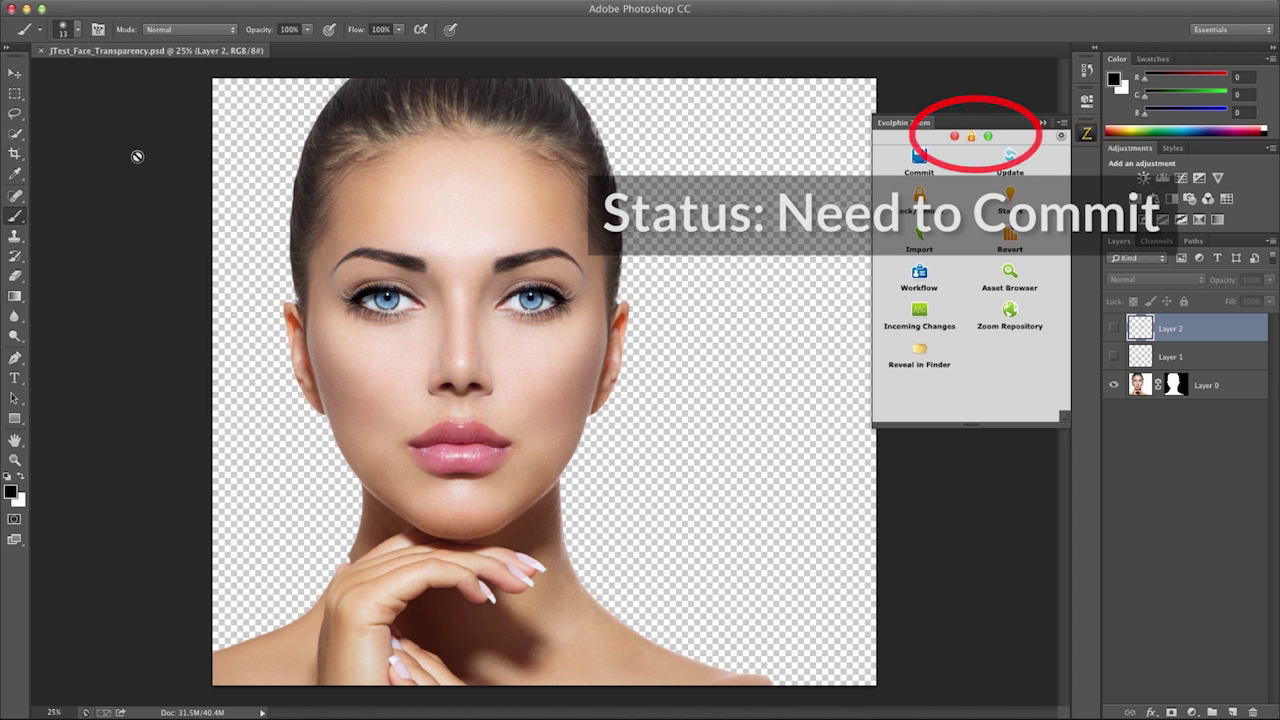
- Commit the portrait with the comment "Checked in file JTest_Face_Transparency.psd" and use Lock/Unlock on it
{"action": "left_click", "coordinate": [919, 163]}
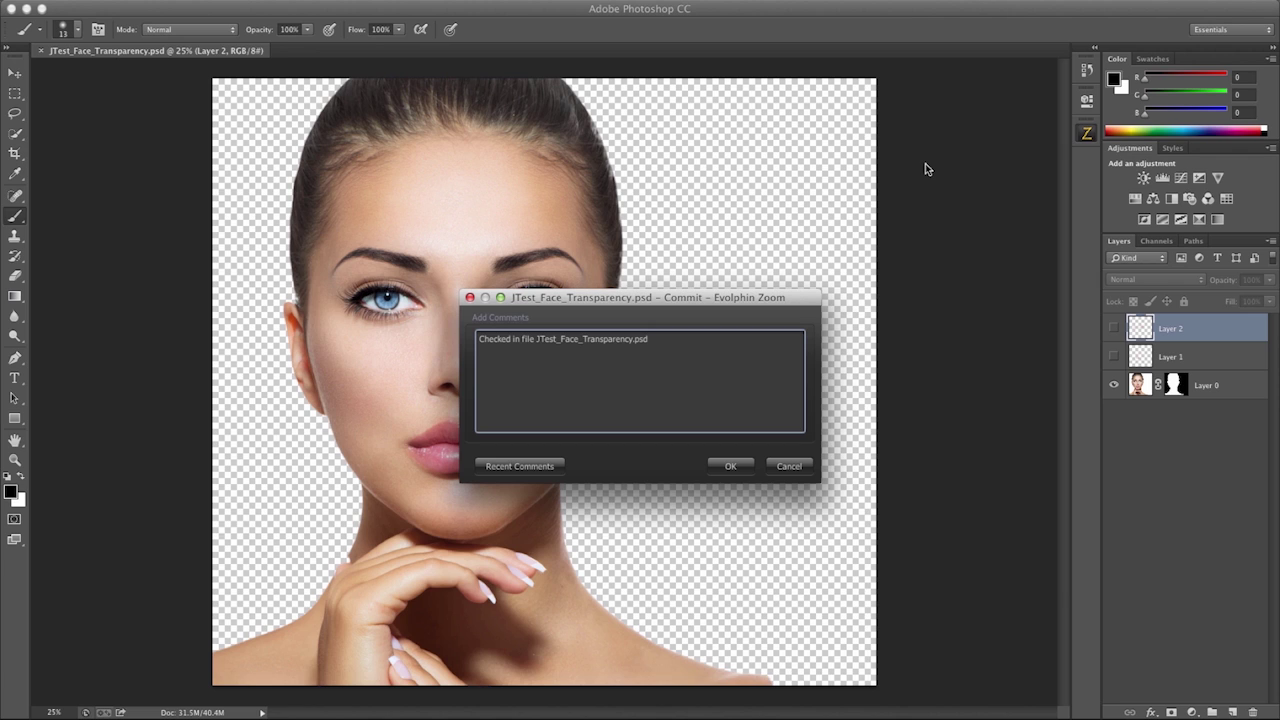
{"action": "left_click", "coordinate": [731, 466]}
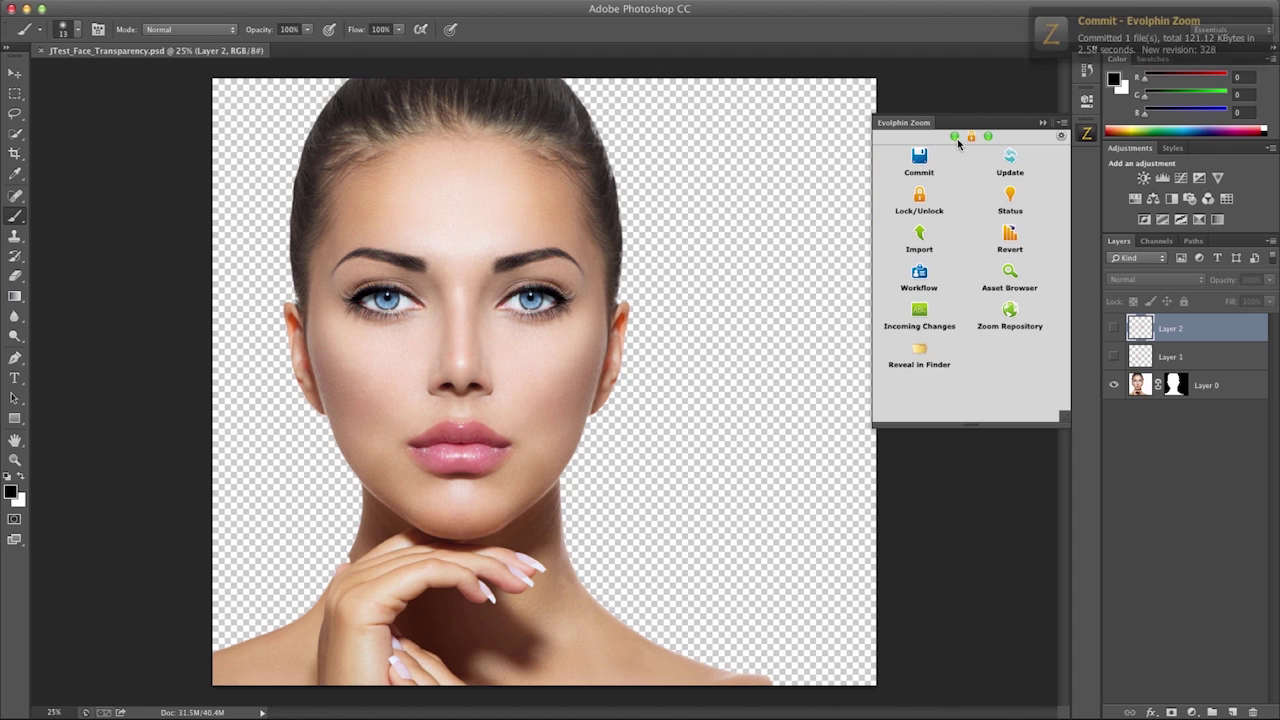
{"action": "left_click", "coordinate": [933, 200]}
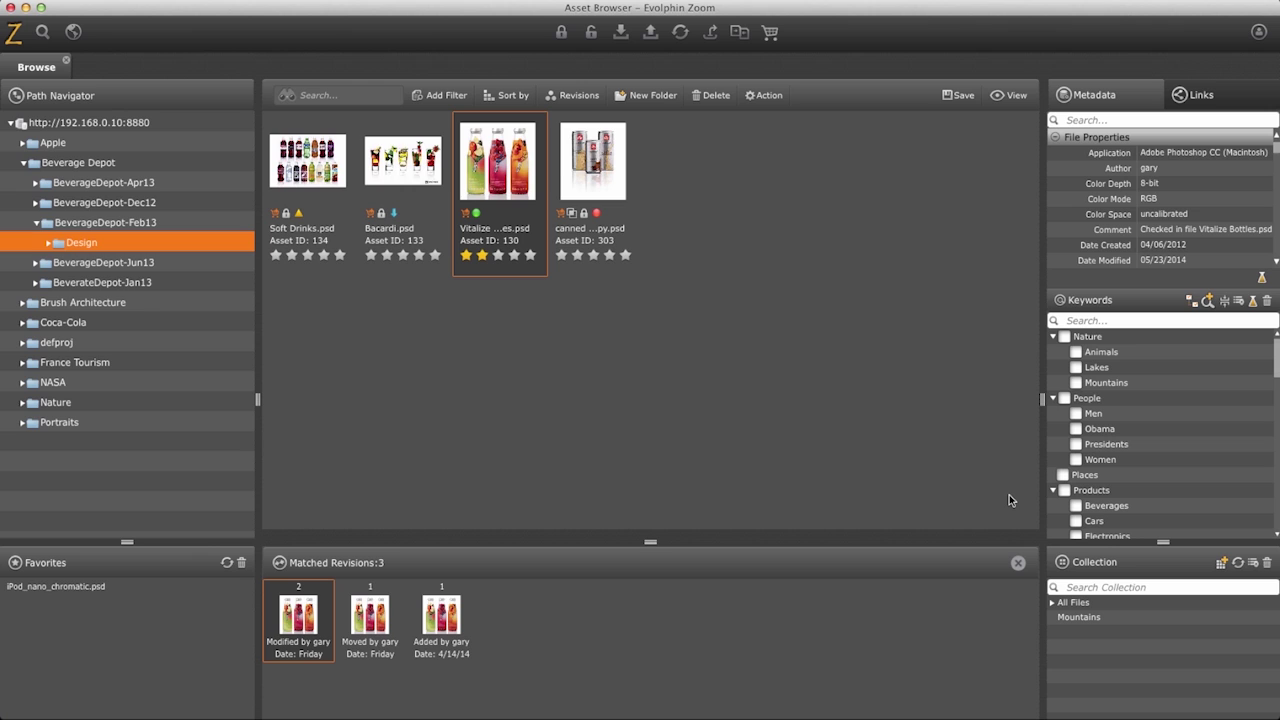
- Start a Smart Copy of Vitalize Bottles.psd with /Beverage Depot/BeverateDepot-Jan13/Design as the destination folder
{"action": "right_click", "coordinate": [528, 177]}
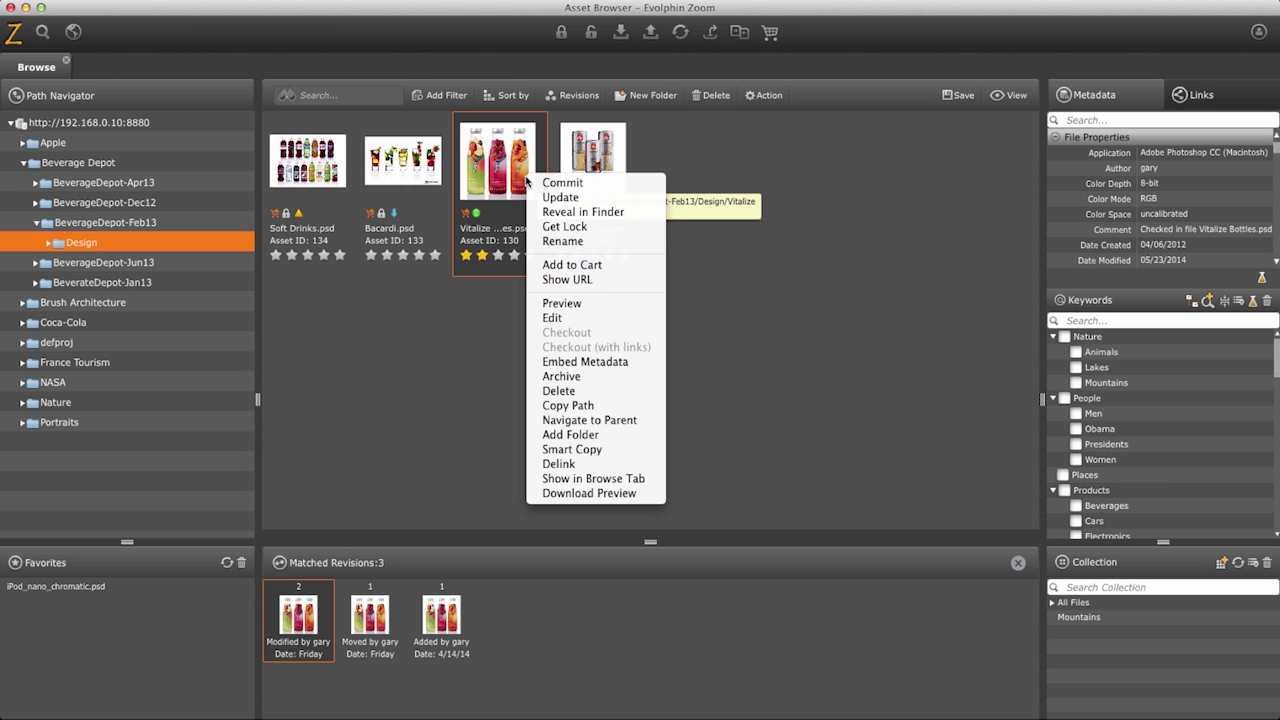
{"action": "left_click", "coordinate": [584, 449]}
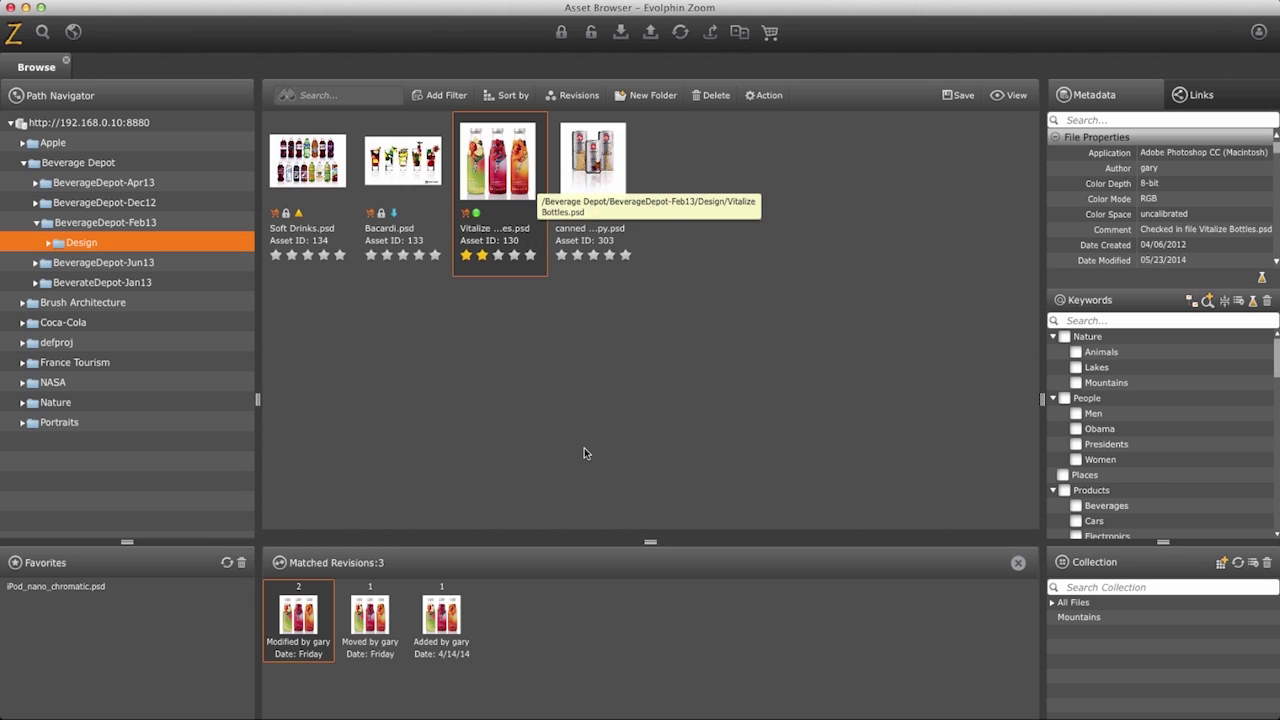
{"action": "left_click", "coordinate": [531, 319]}
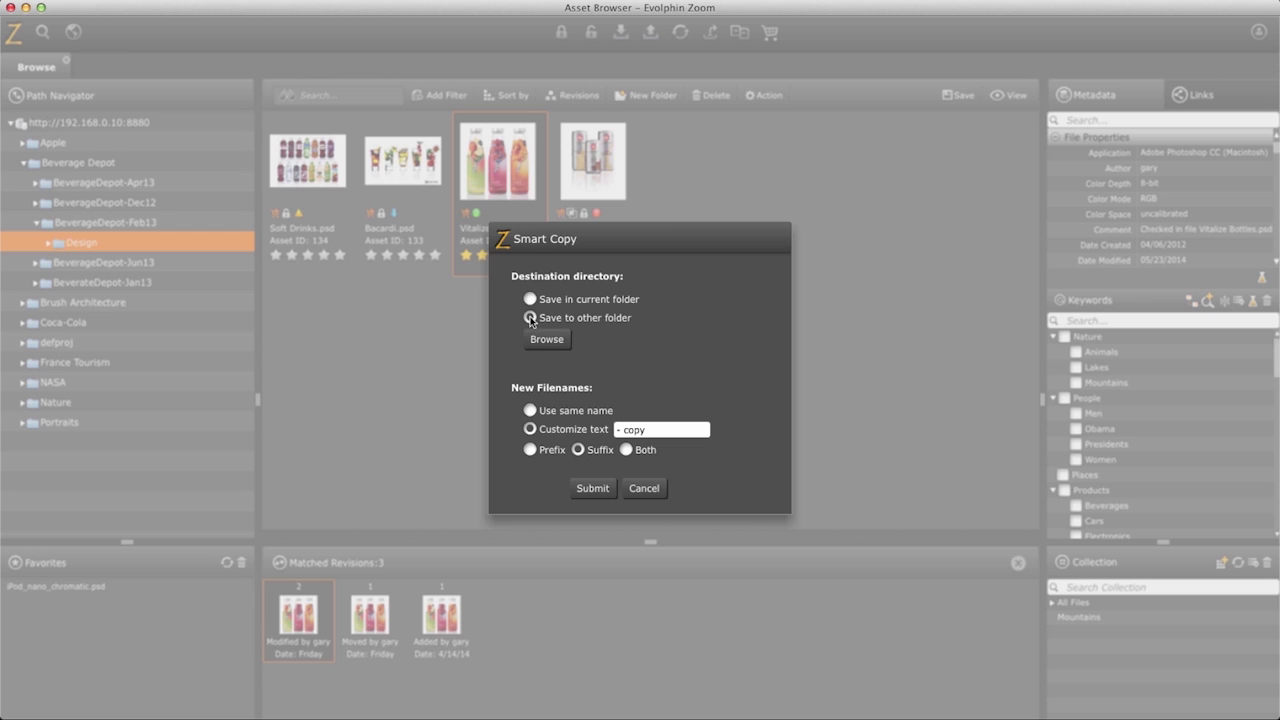
{"action": "left_click", "coordinate": [546, 340]}
{"action": "left_click", "coordinate": [532, 260]}
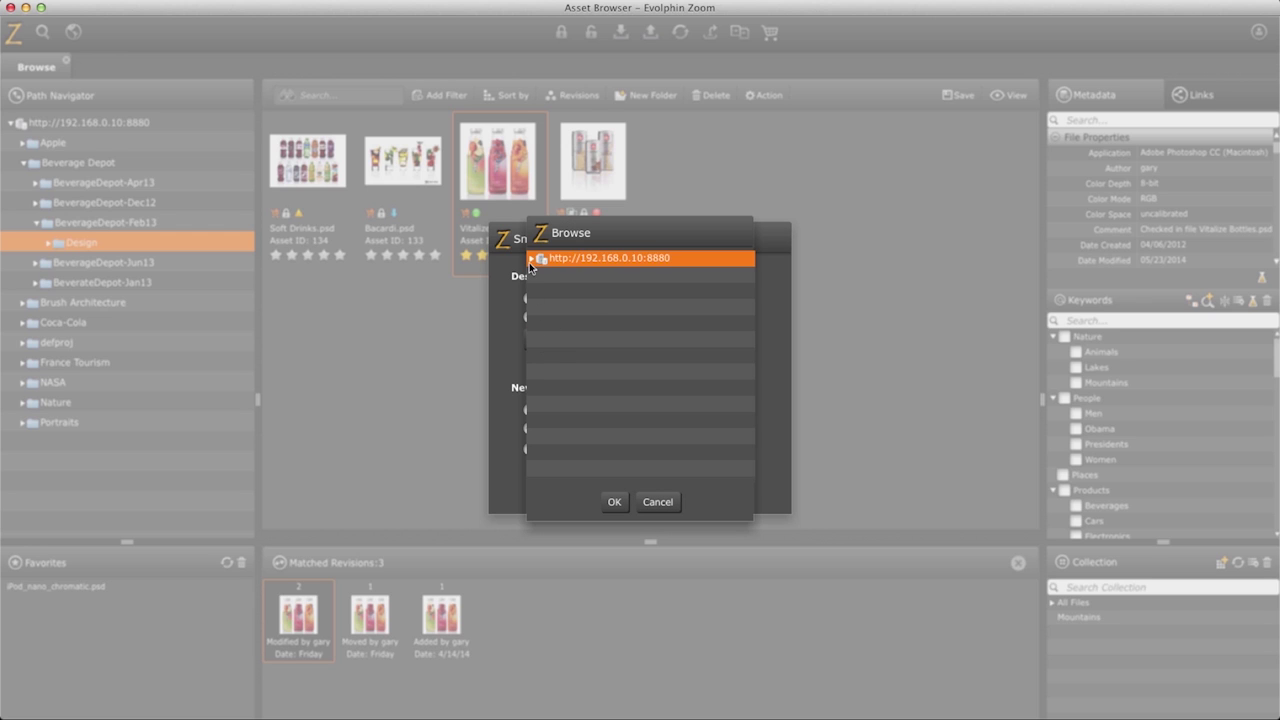
{"action": "left_click", "coordinate": [598, 290]}
{"action": "left_click", "coordinate": [545, 290]}
{"action": "left_click", "coordinate": [603, 419]}
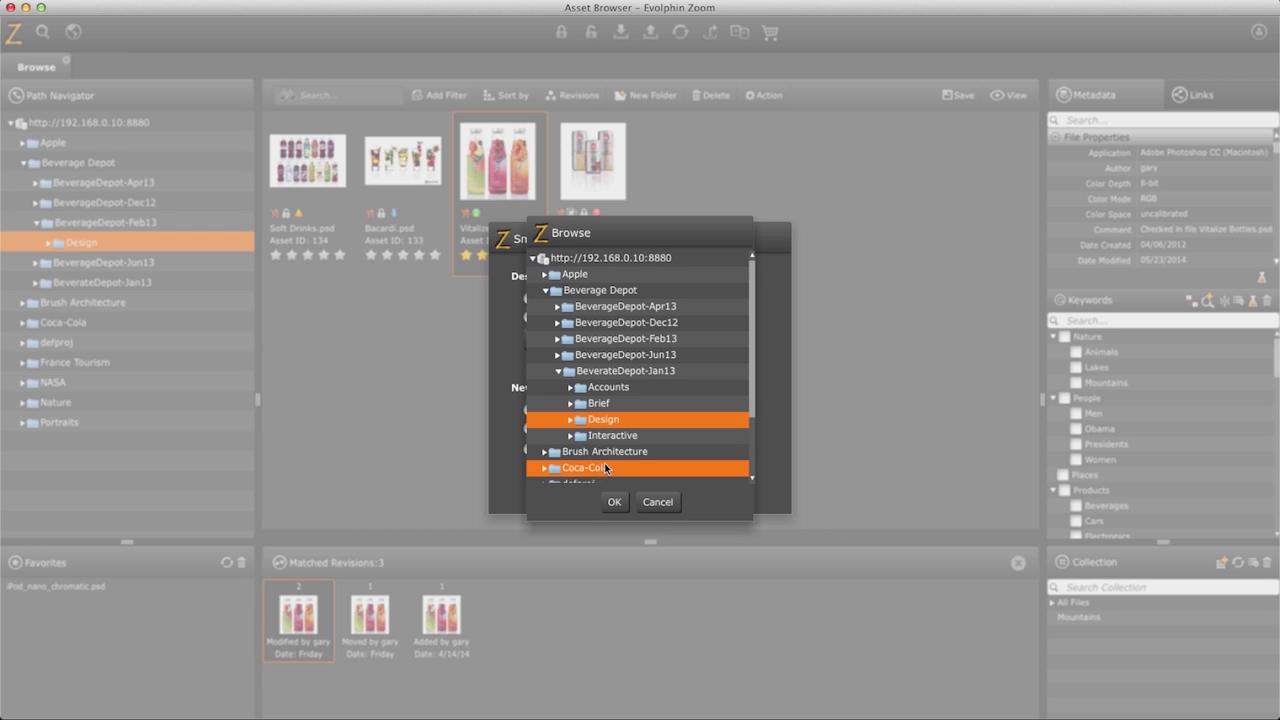
{"action": "left_click", "coordinate": [614, 501]}
- Set the custom filename suffix to "Vitalize New" and submit the Smart Copy
{"action": "type", "text": "Vitalize New"}
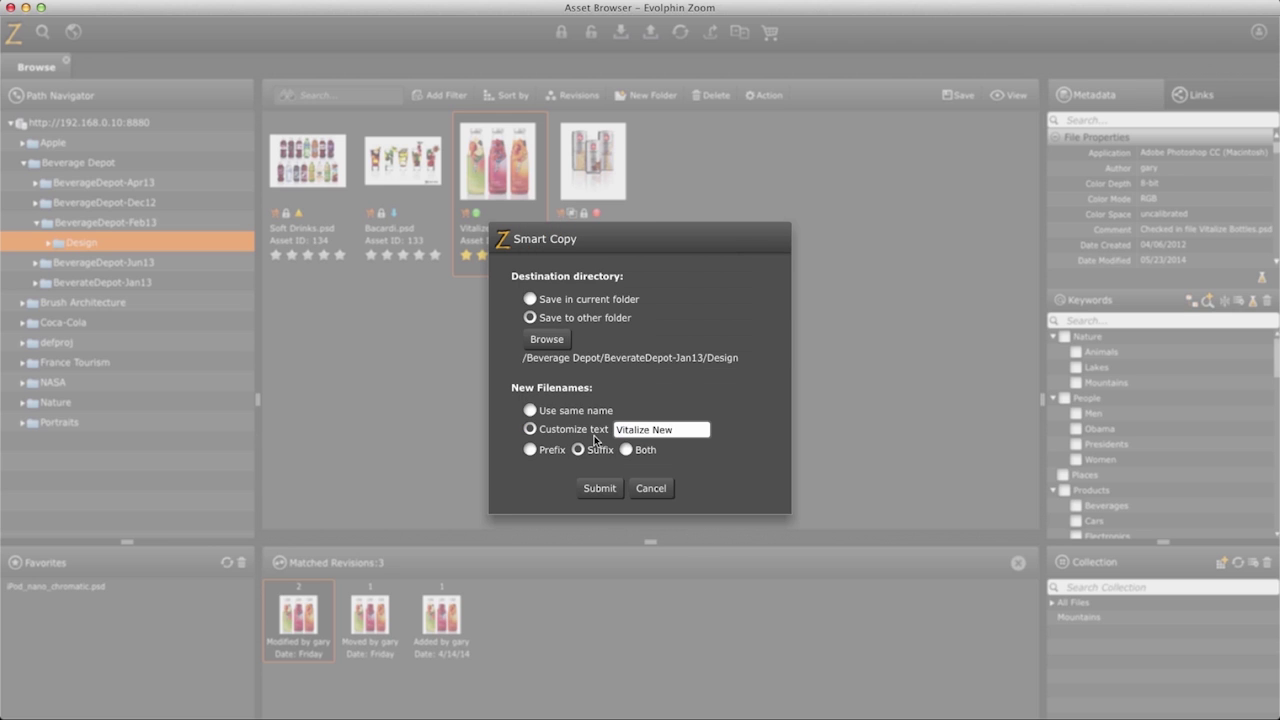
{"action": "left_click", "coordinate": [600, 488]}
{"action": "left_click", "coordinate": [640, 402]}
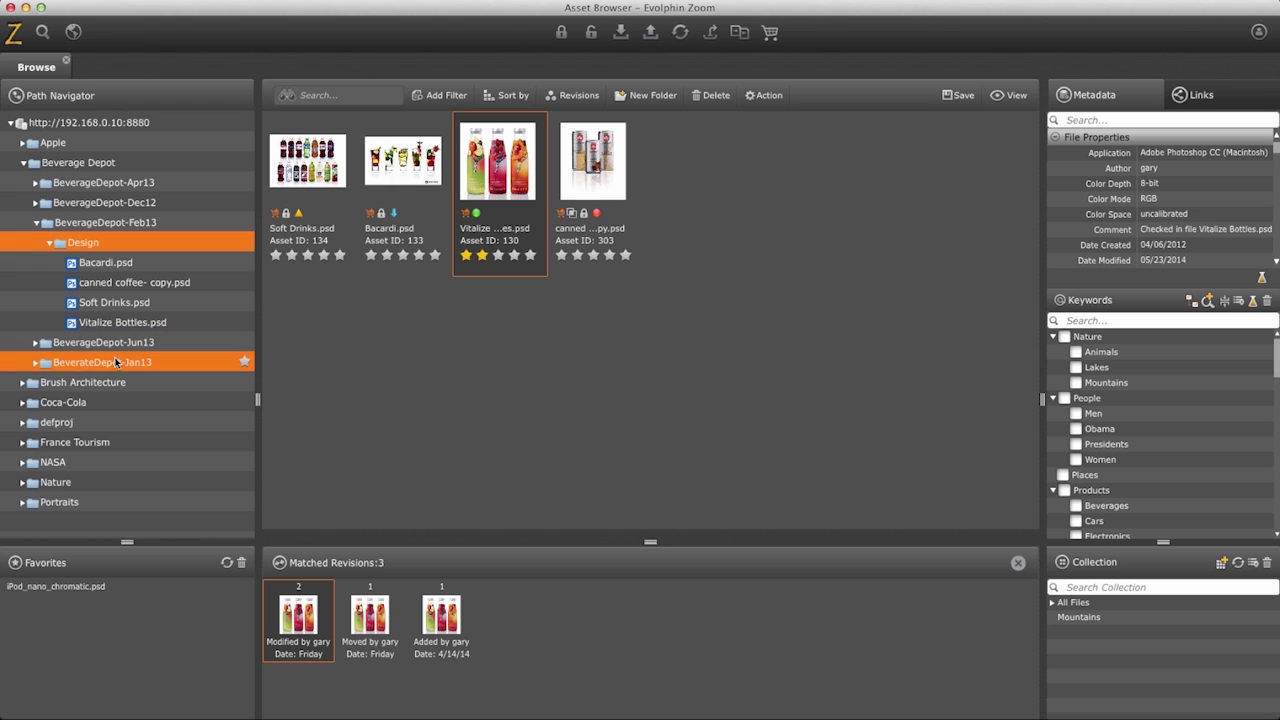
- Open the Design folder under BeverateDepot-Jan13 to check the copied asset
{"action": "left_click", "coordinate": [36, 364]}
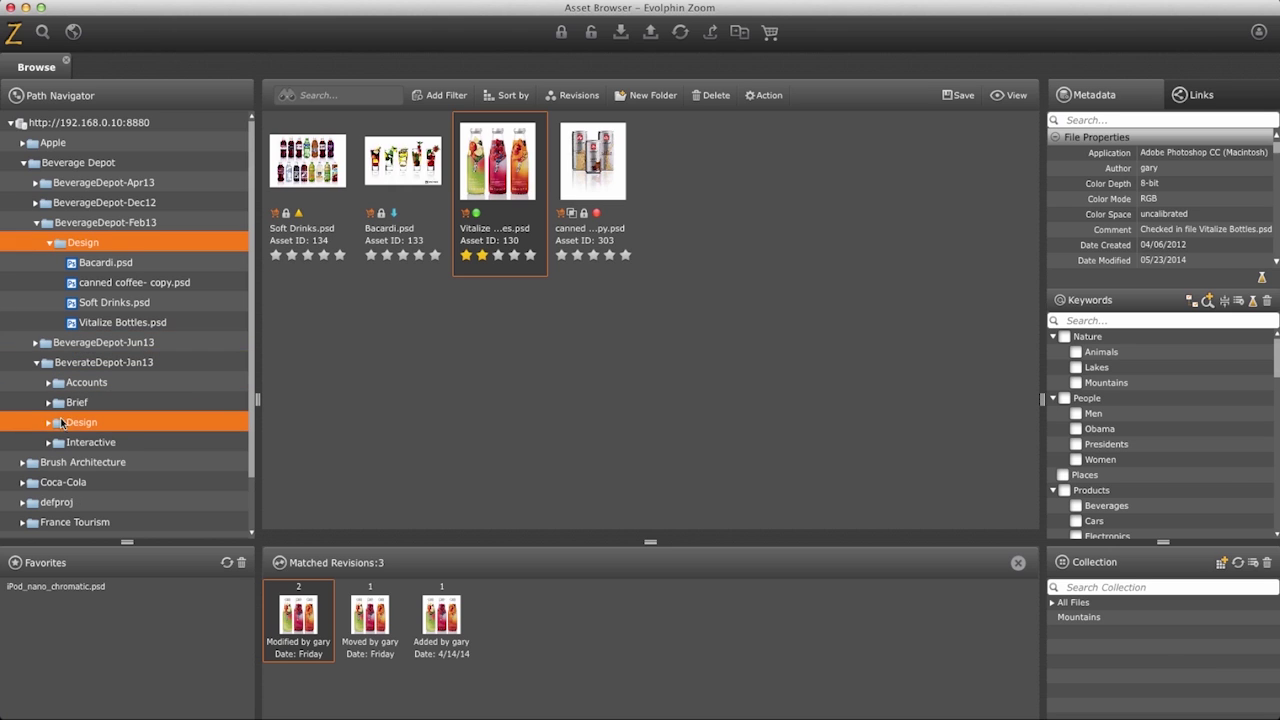
{"action": "left_click", "coordinate": [66, 423]}
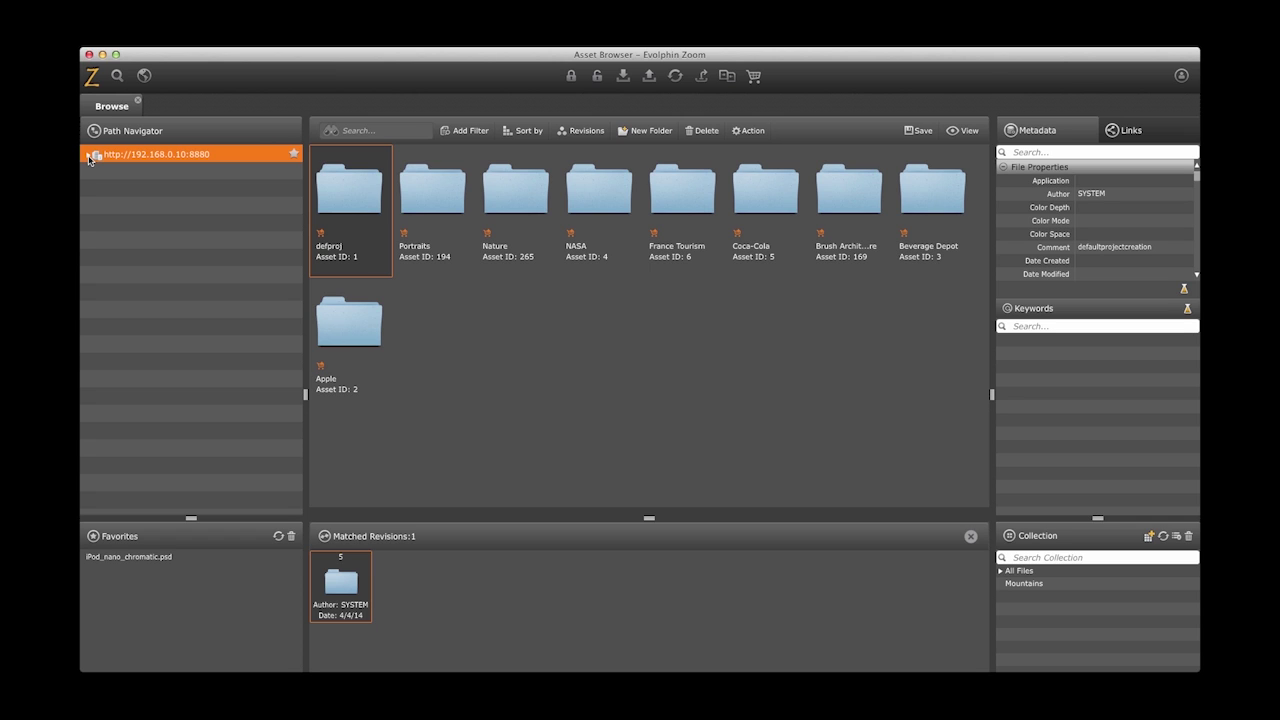
- Expand the repository tree through Beverage Depot and BeverageDepot-Dec12 and open its Design folder
{"action": "left_click", "coordinate": [89, 157]}
{"action": "left_click", "coordinate": [101, 189]}
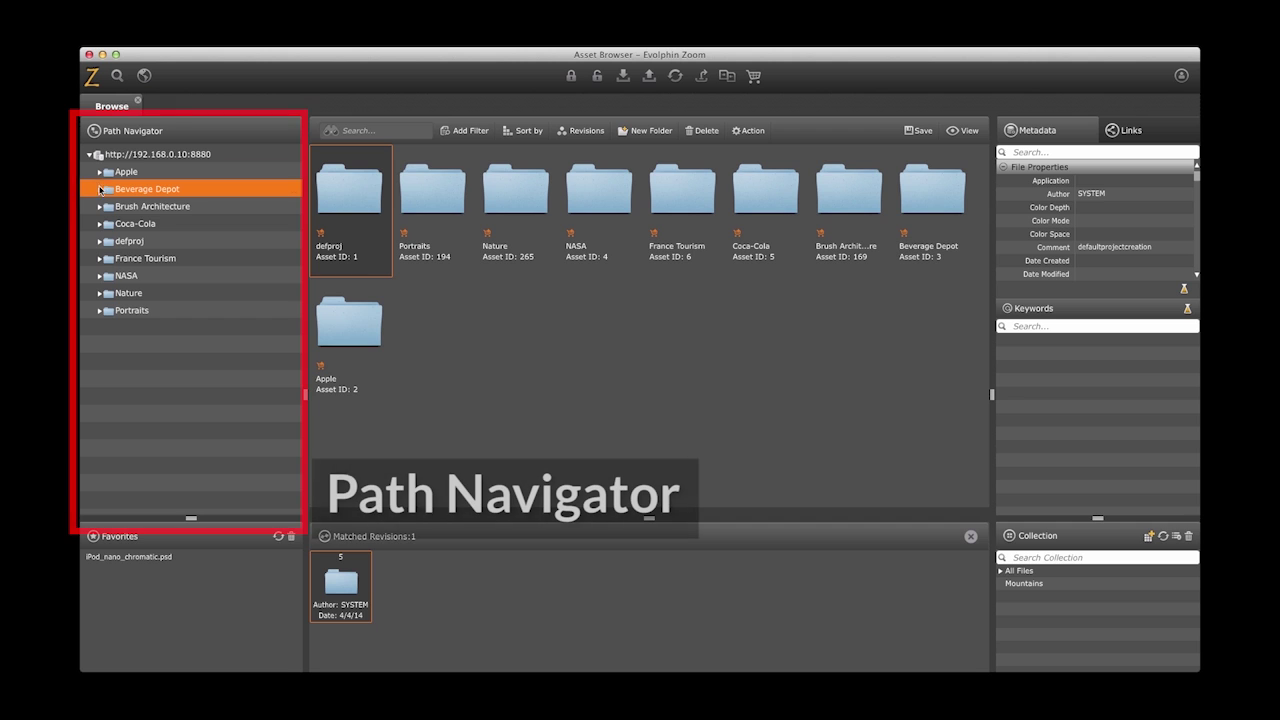
{"action": "left_click", "coordinate": [100, 189]}
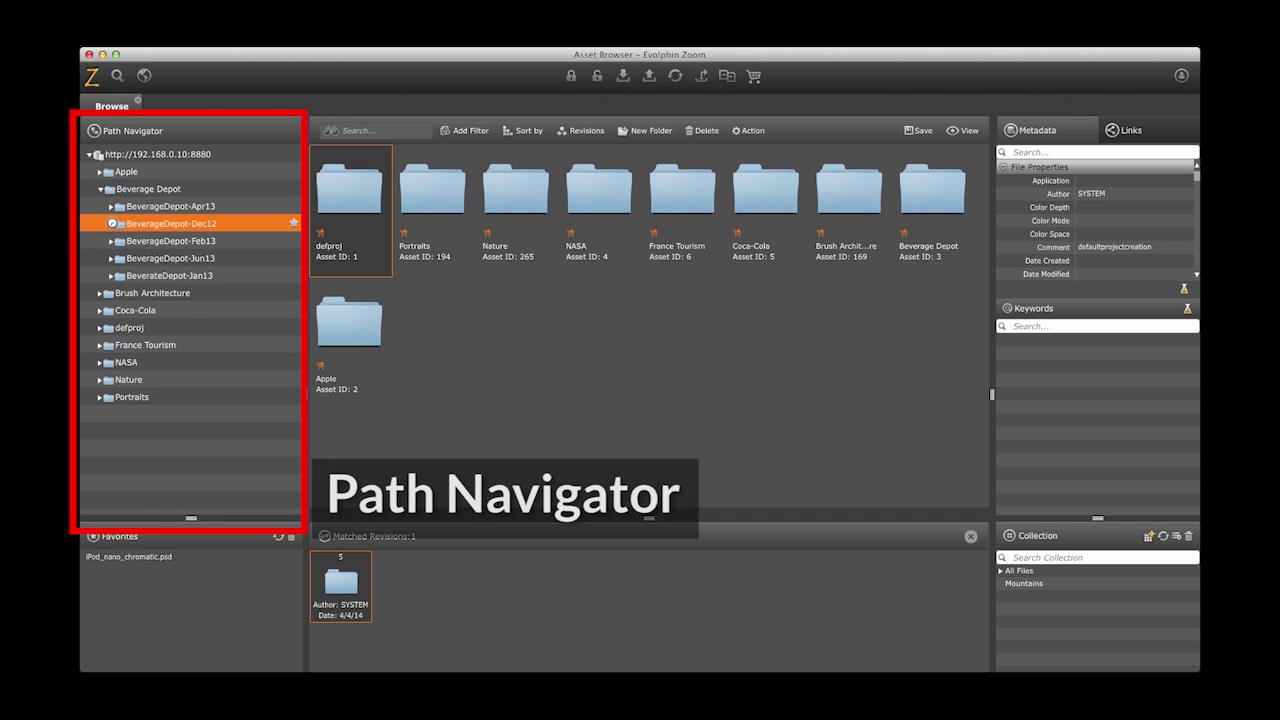
{"action": "left_click", "coordinate": [111, 224]}
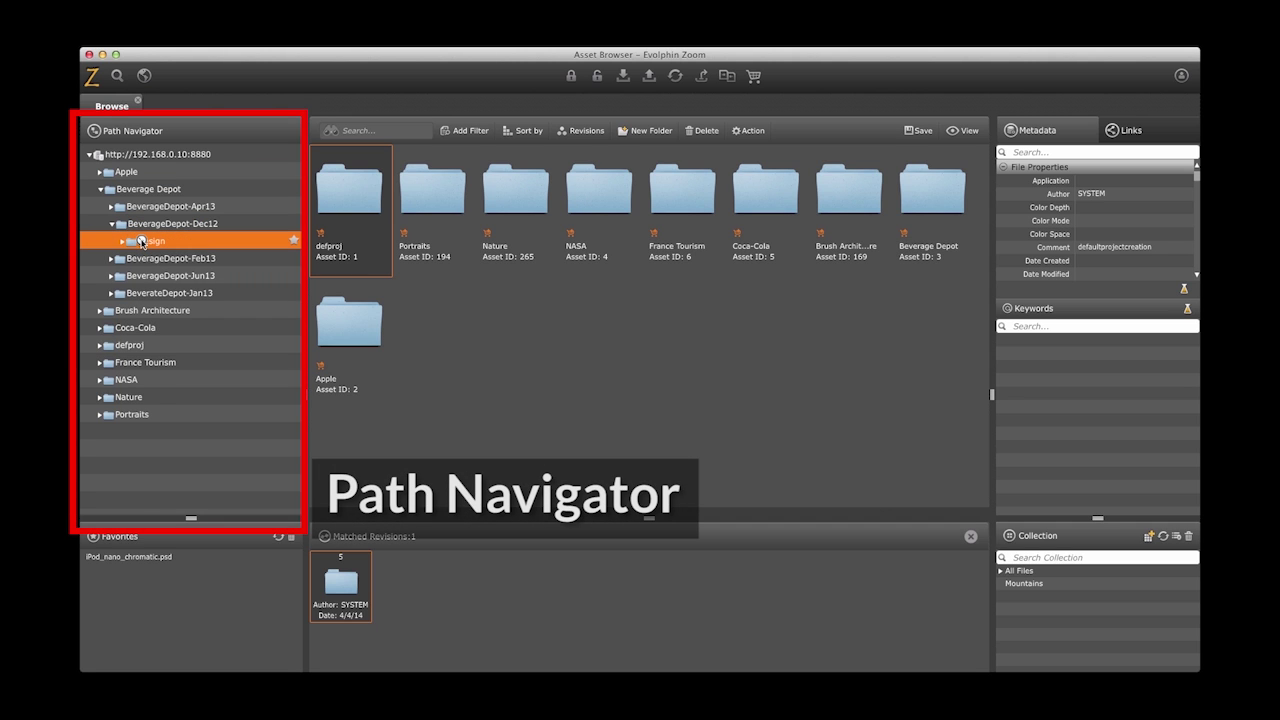
{"action": "left_click", "coordinate": [142, 242]}
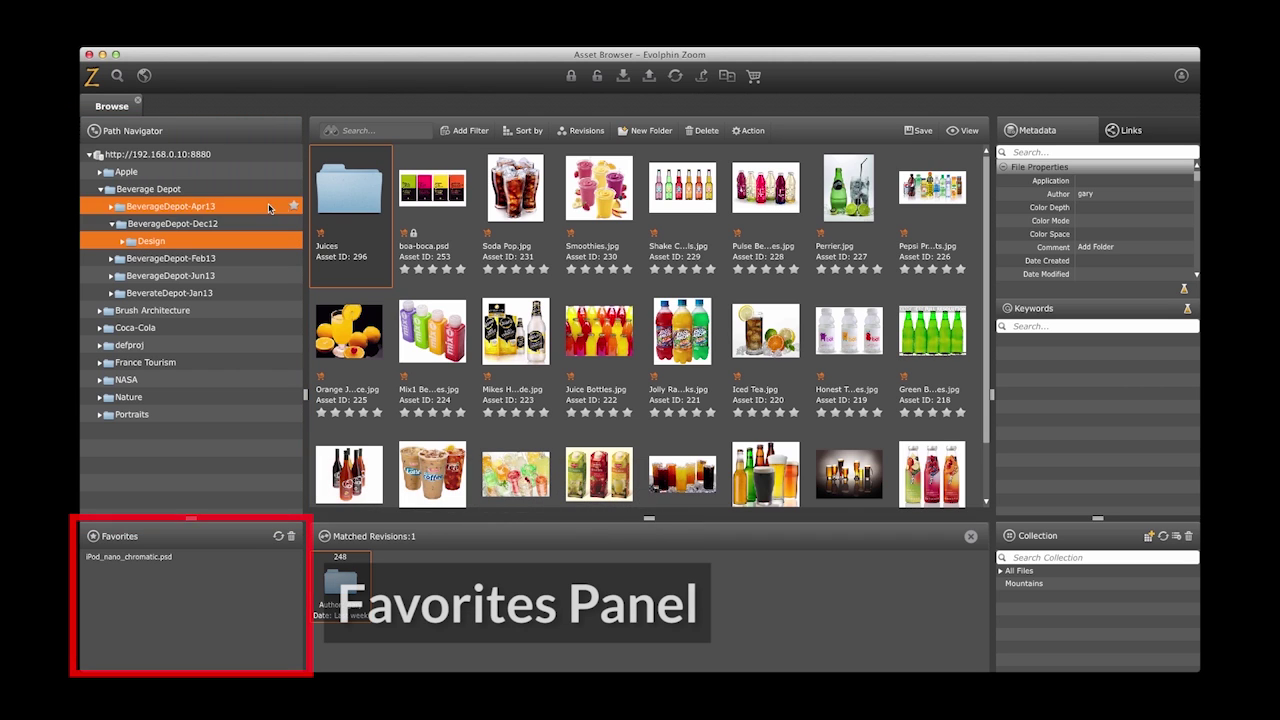
- Add the Juices folder to the favorites and open a preview of Soda Pop.jpg
{"action": "left_click_drag", "start_coordinate": [340, 195], "coordinate": [205, 577]}
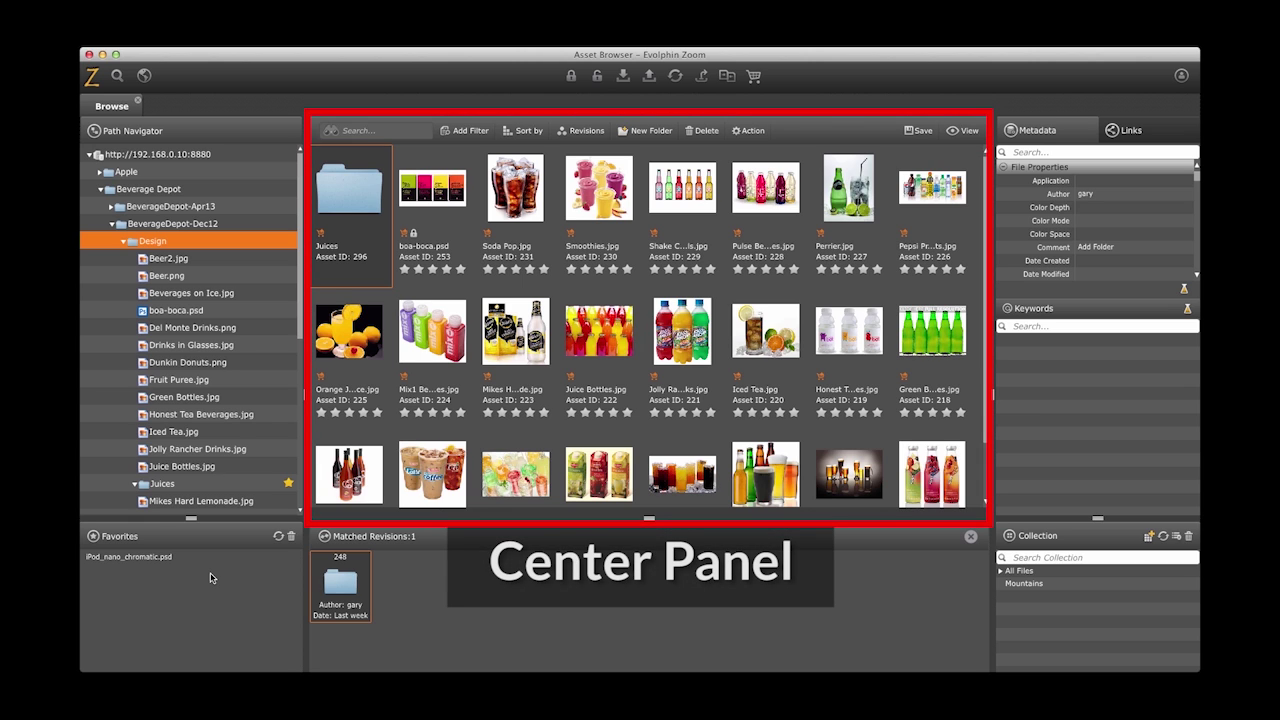
{"action": "double_click", "coordinate": [491, 176]}
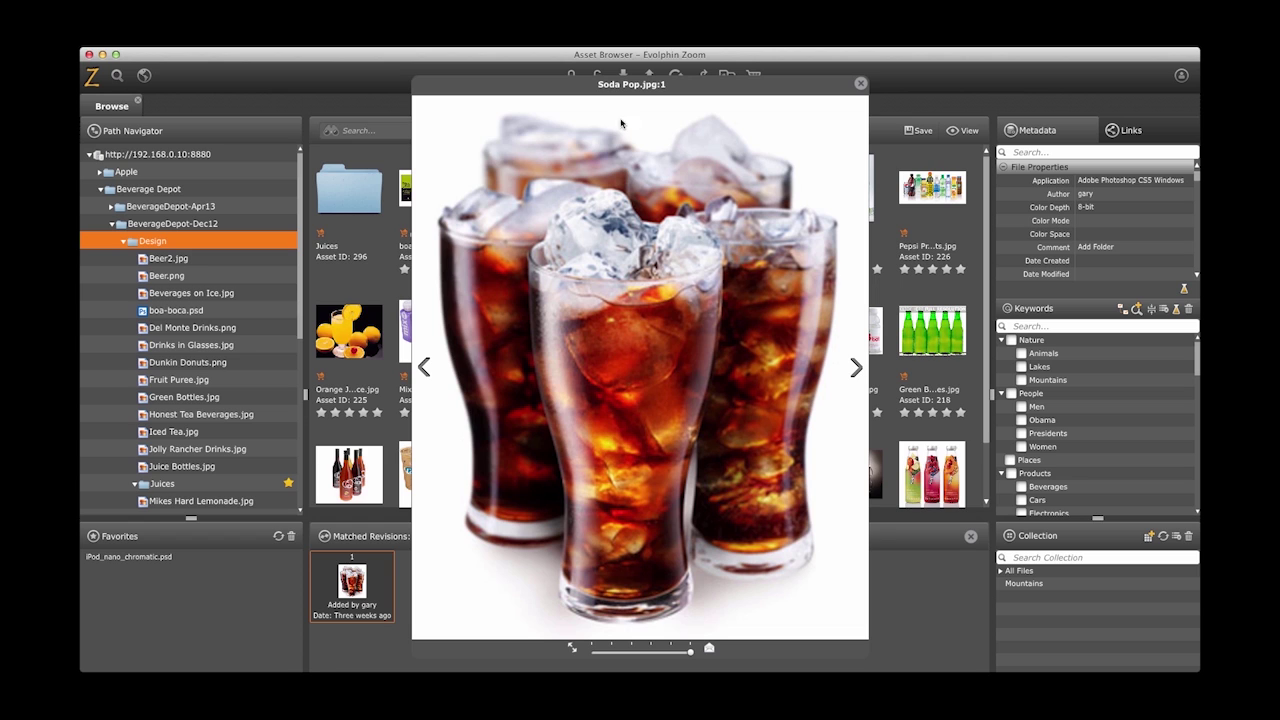
- Close the Soda Pop.jpg preview and show the available actions for the first revision of boa-boca.psd
{"action": "left_click", "coordinate": [860, 84]}
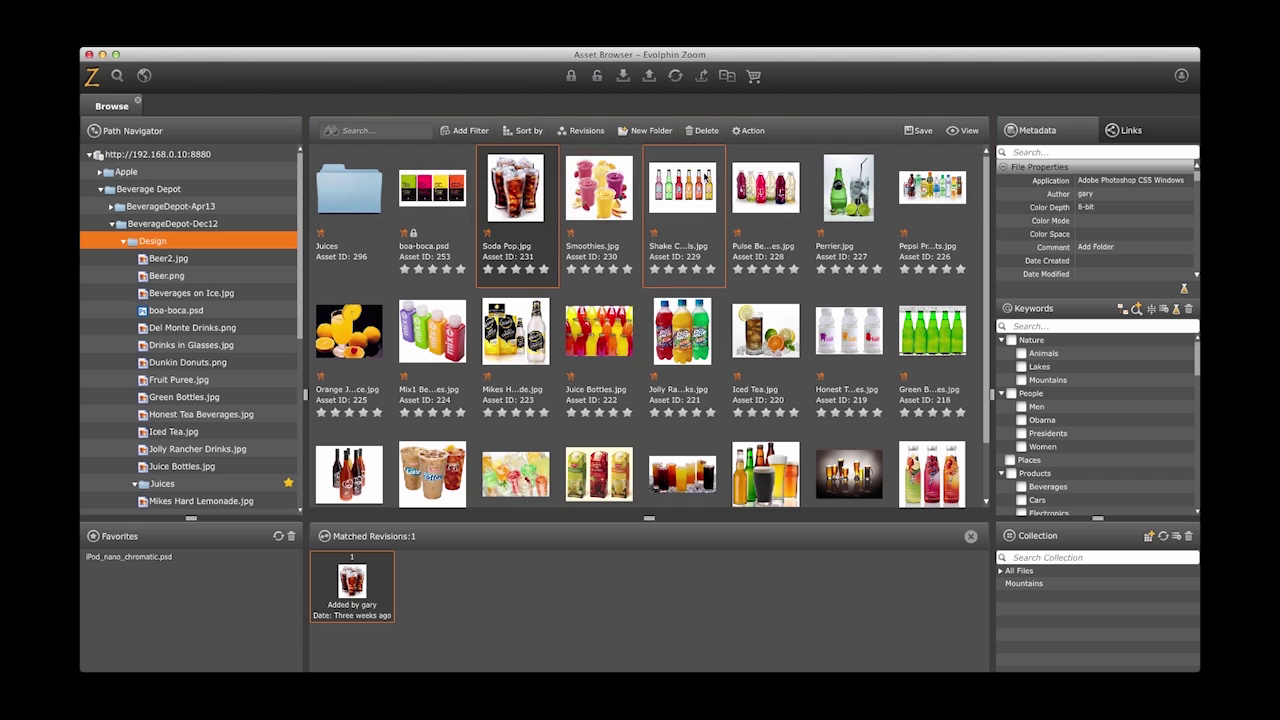
{"action": "left_click", "coordinate": [449, 211]}
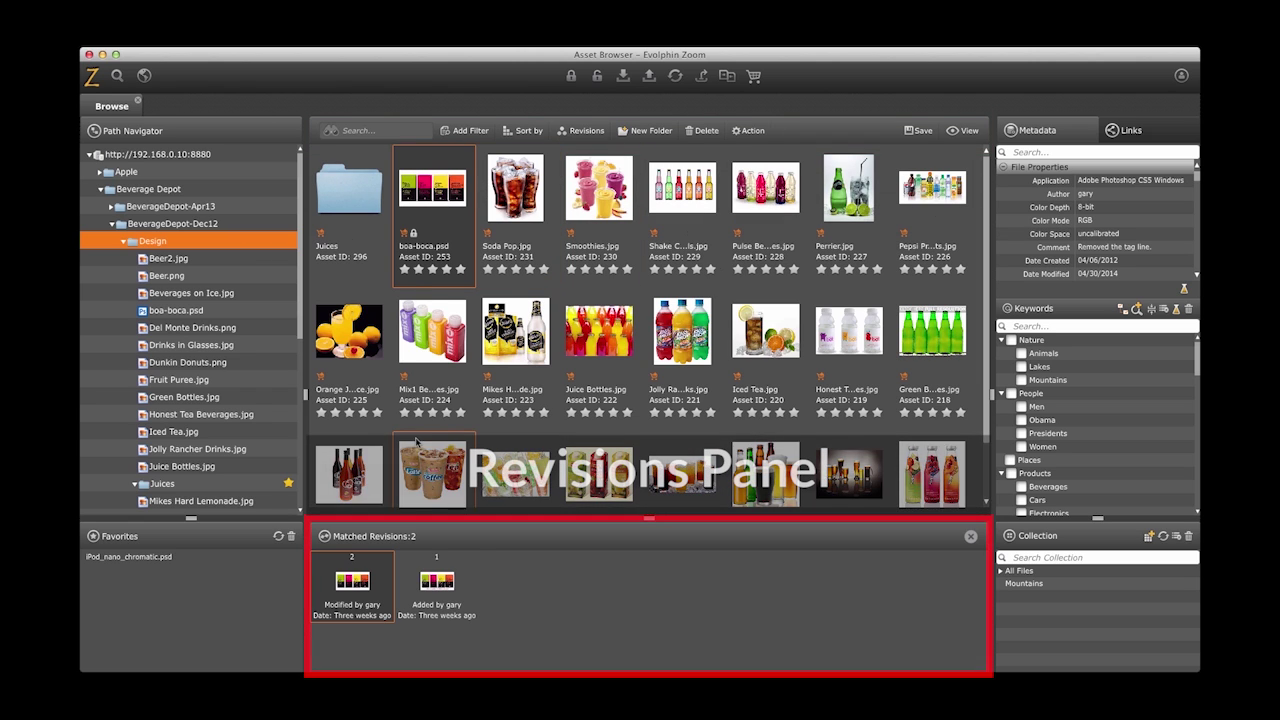
{"action": "right_click", "coordinate": [422, 590]}
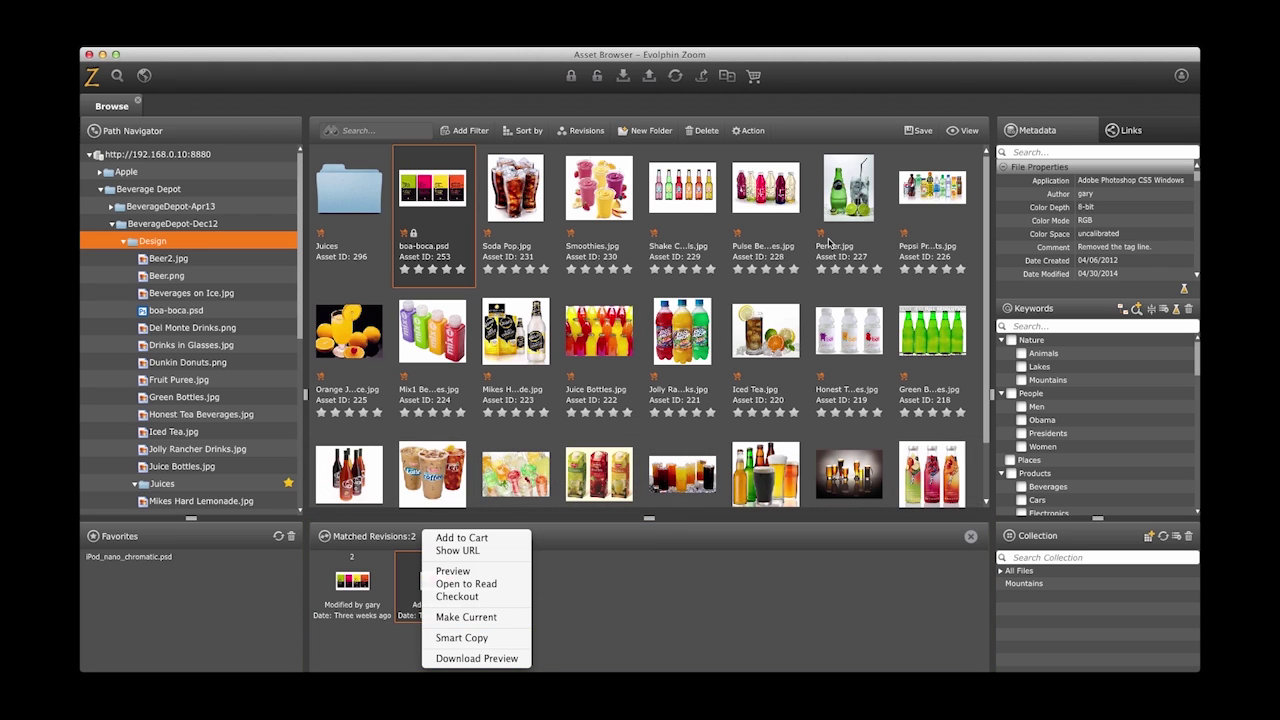
- Examine the metadata of boa-boca.psd down to the Camera Data (Exif) section, along with the keyword list
{"action": "left_click", "coordinate": [1195, 181]}
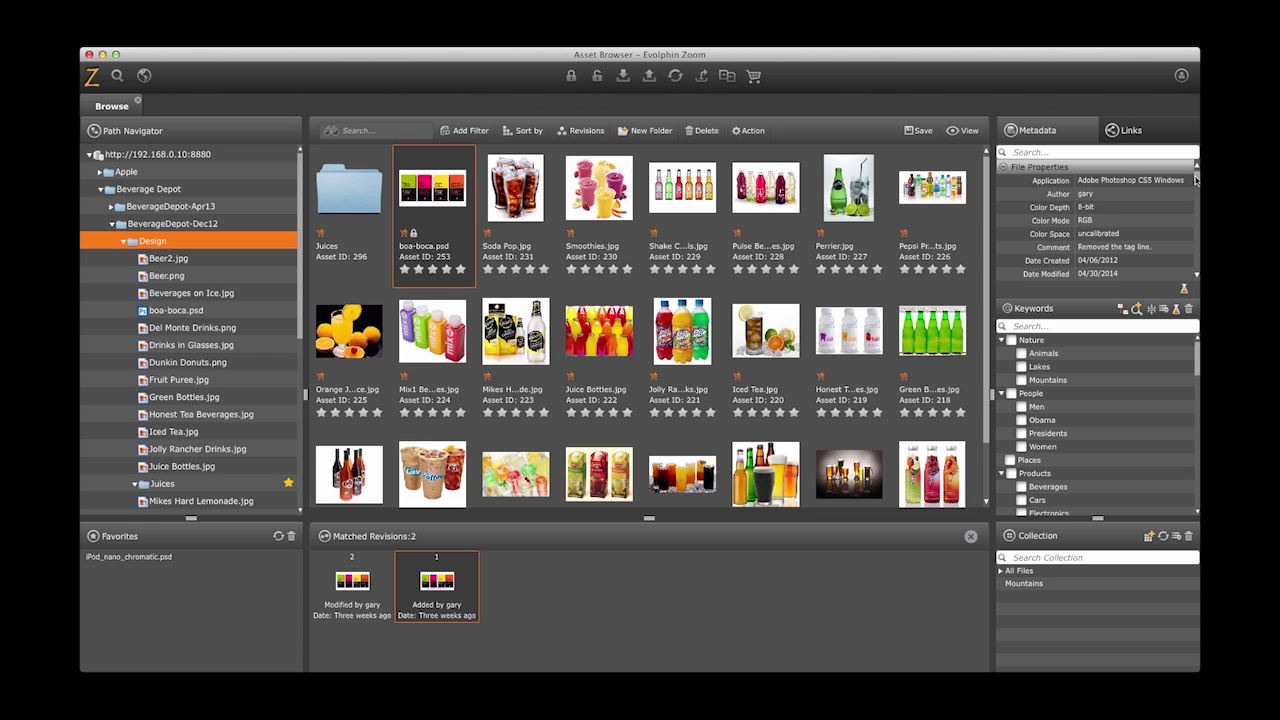
{"action": "left_click_drag", "start_coordinate": [1195, 181], "coordinate": [1196, 244]}
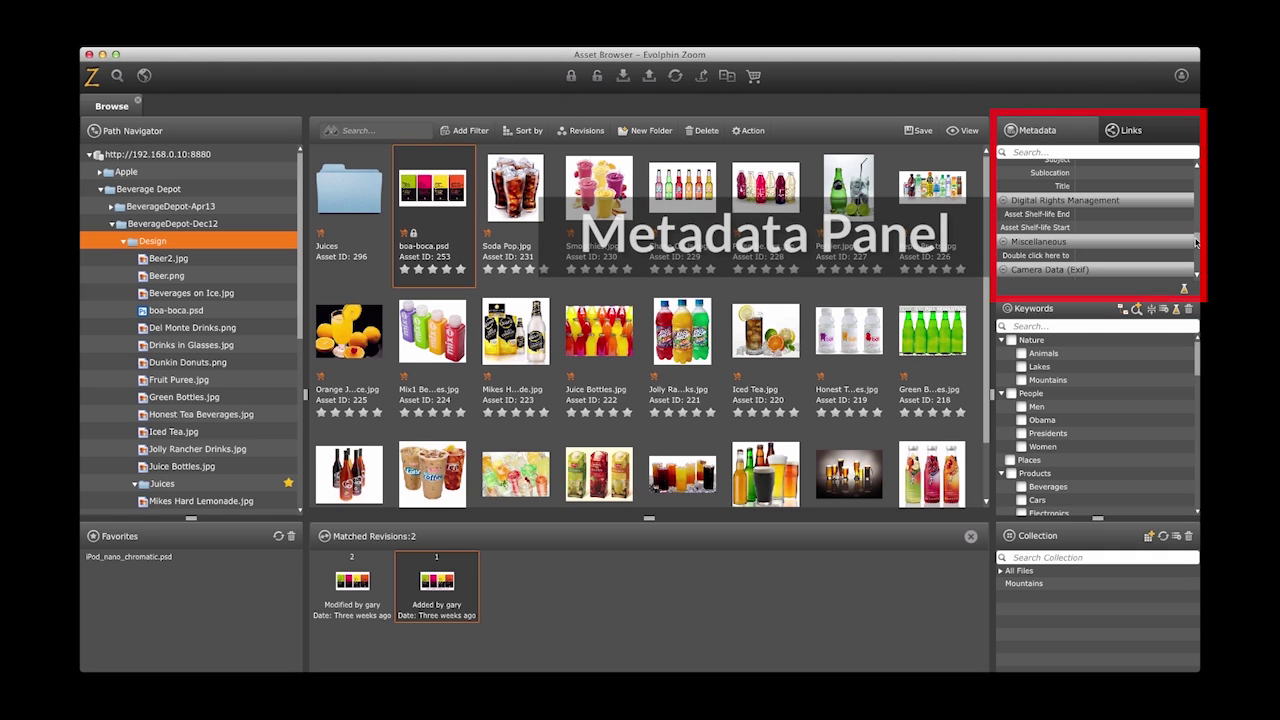
{"action": "left_click", "coordinate": [1177, 310]}
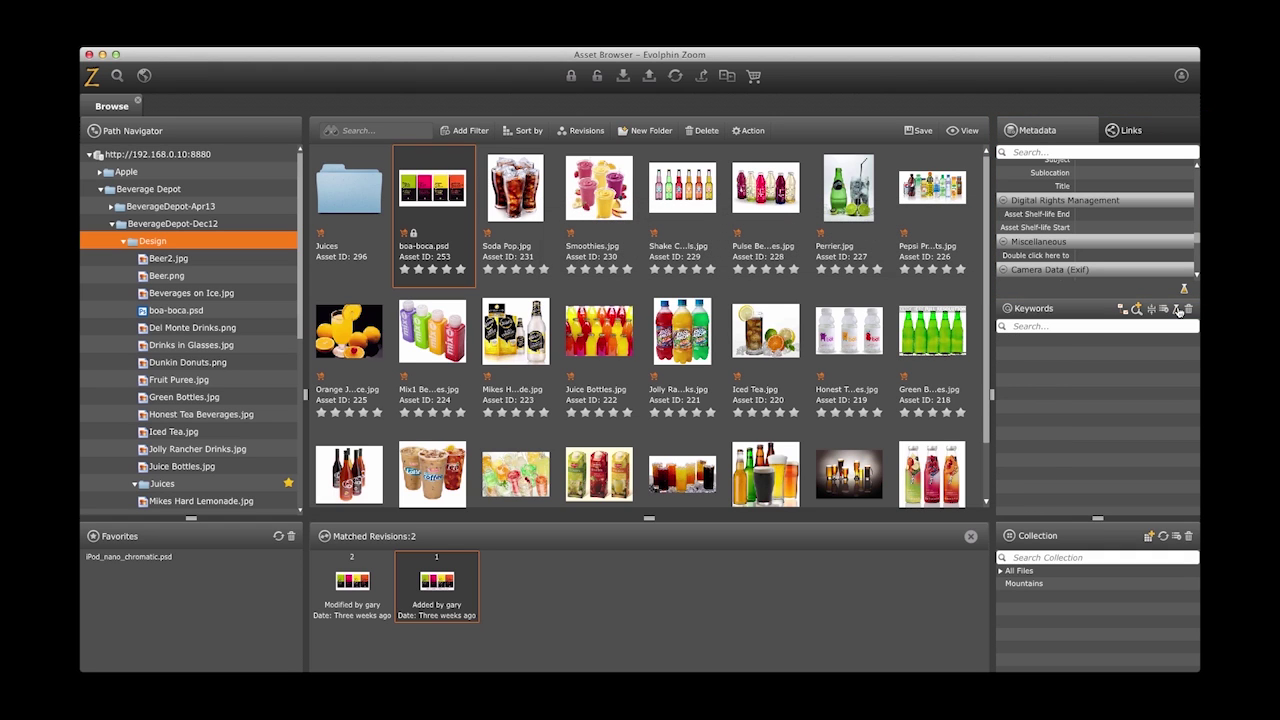
{"action": "left_click", "coordinate": [1030, 340]}
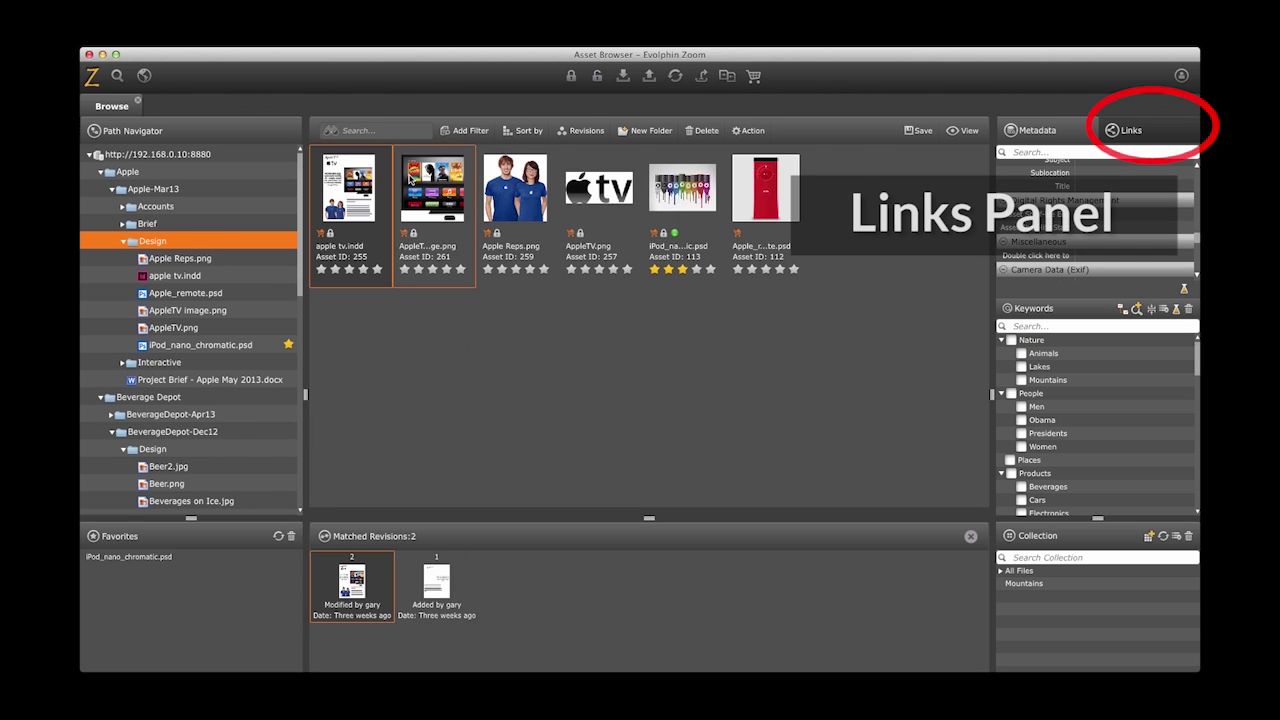
- Show the assets linked to apple tv.indd and expand the All Files collection
{"action": "left_click", "coordinate": [1147, 129]}
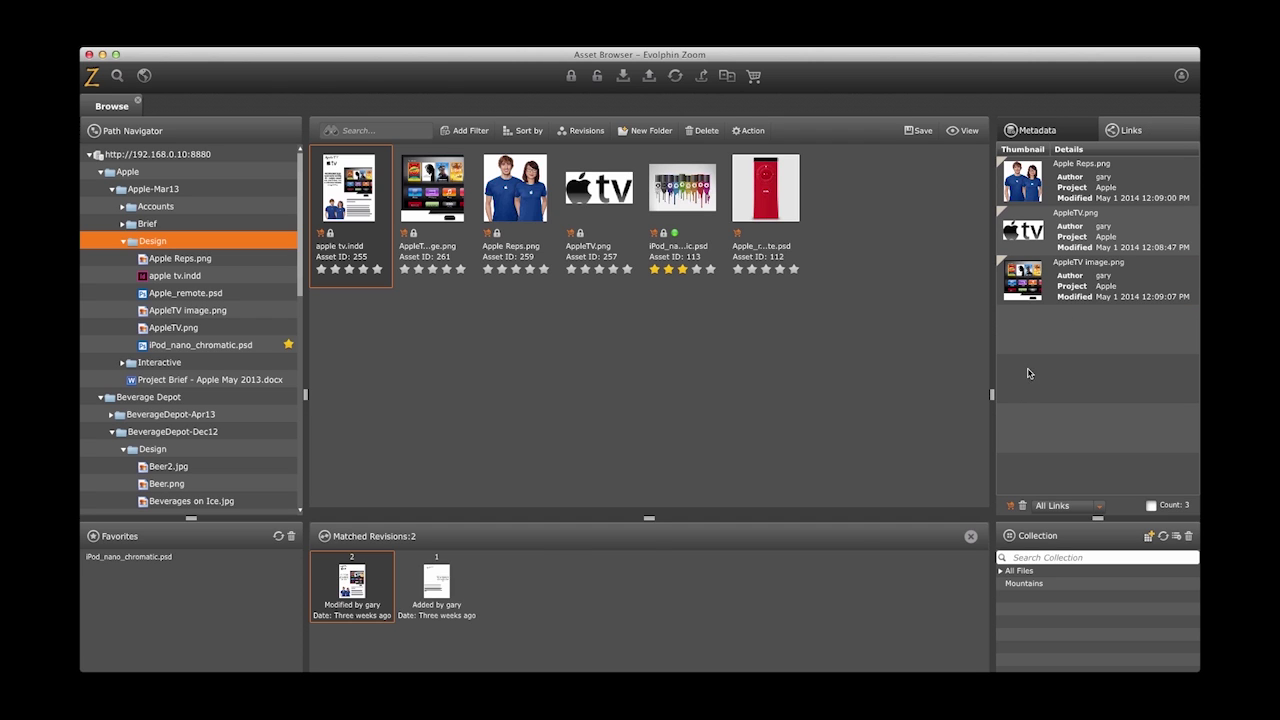
{"action": "left_click", "coordinate": [1012, 571]}
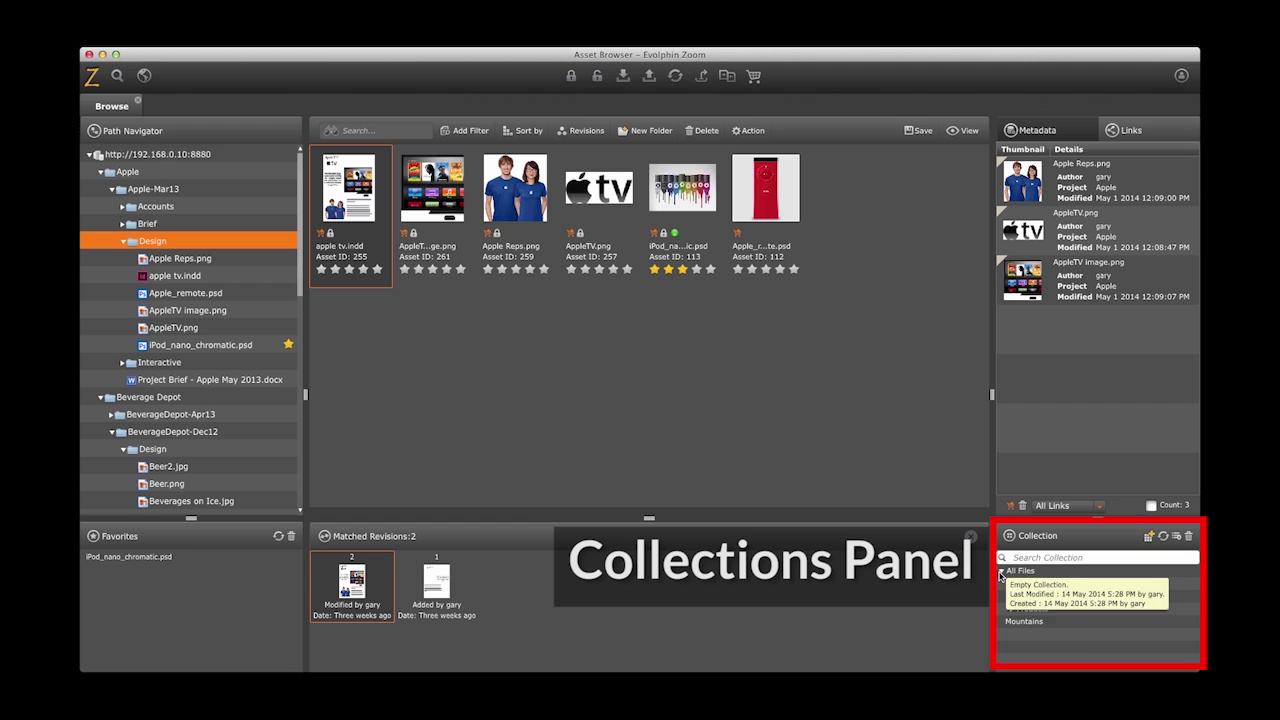
{"action": "left_click", "coordinate": [1001, 571]}
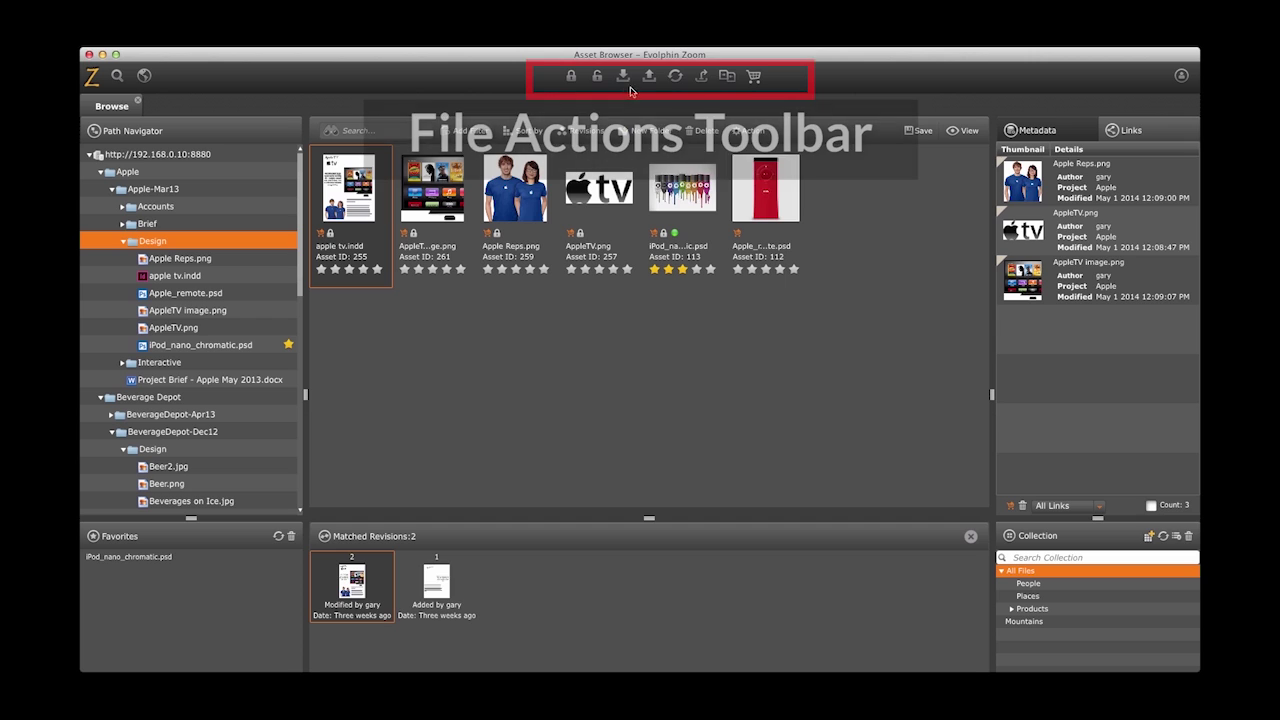
- Examine the Download Assets options and download types for apple tv.indd, and leave without downloading
{"action": "left_click", "coordinate": [701, 78]}
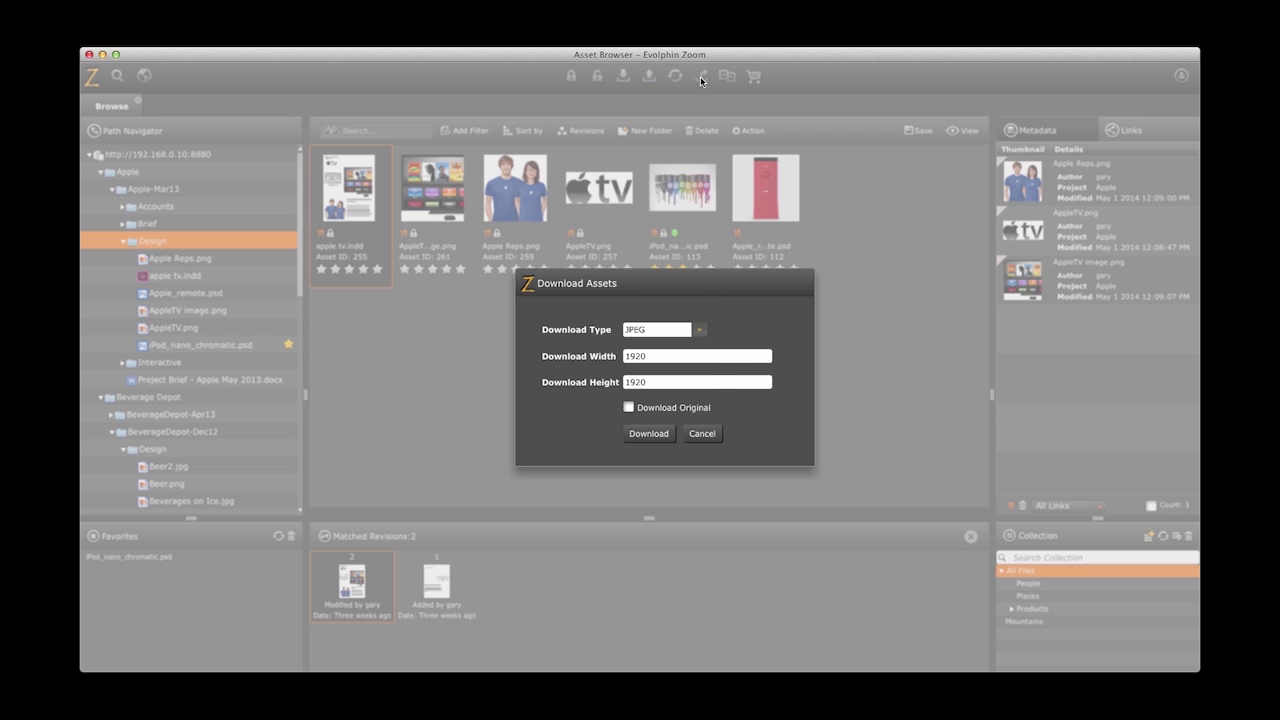
{"action": "left_click", "coordinate": [700, 329]}
{"action": "left_click", "coordinate": [705, 434]}
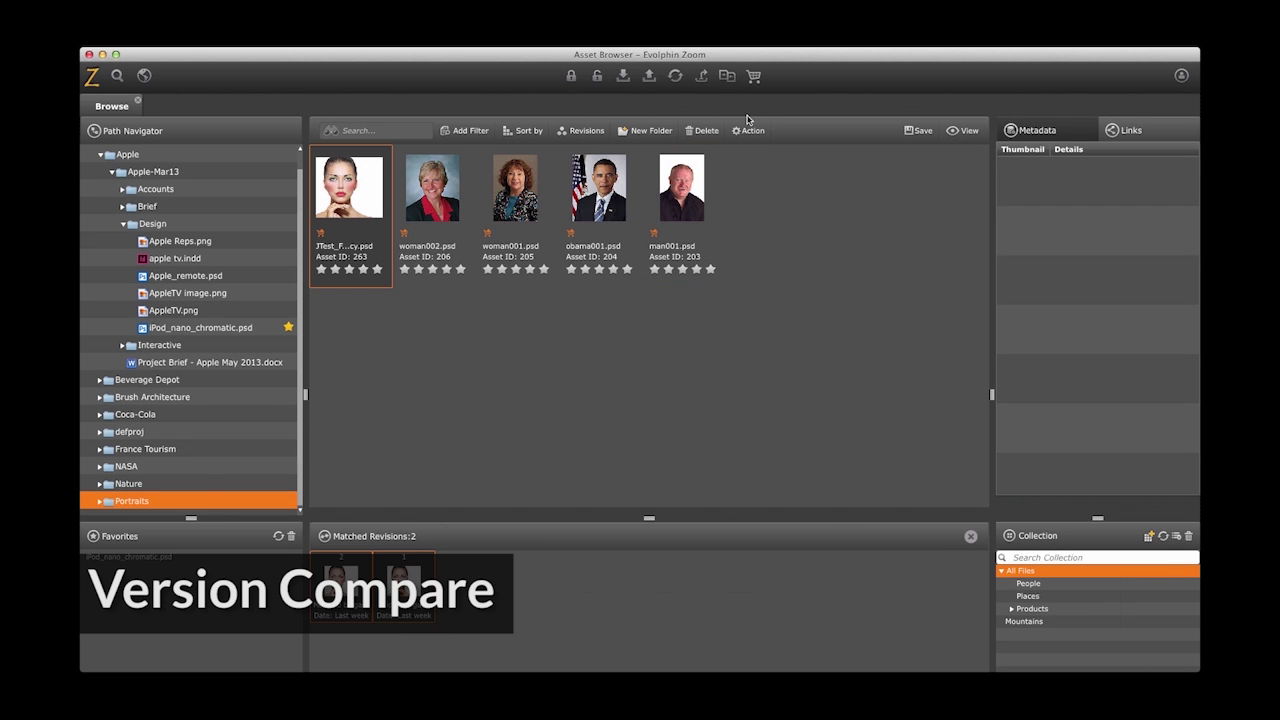
- Run a version compare on the portrait's two selected revisions and view the account menu options
{"action": "left_click", "coordinate": [728, 80]}
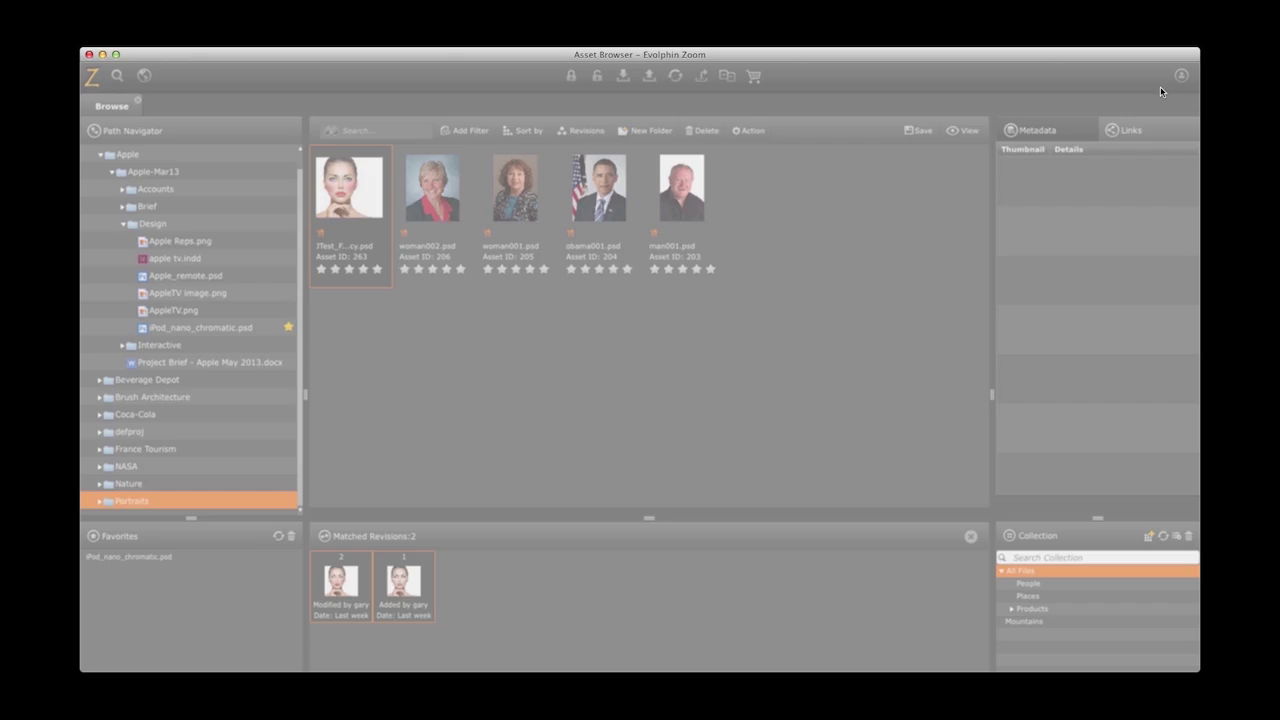
{"action": "left_click", "coordinate": [1160, 88]}
{"action": "left_click", "coordinate": [1181, 77]}
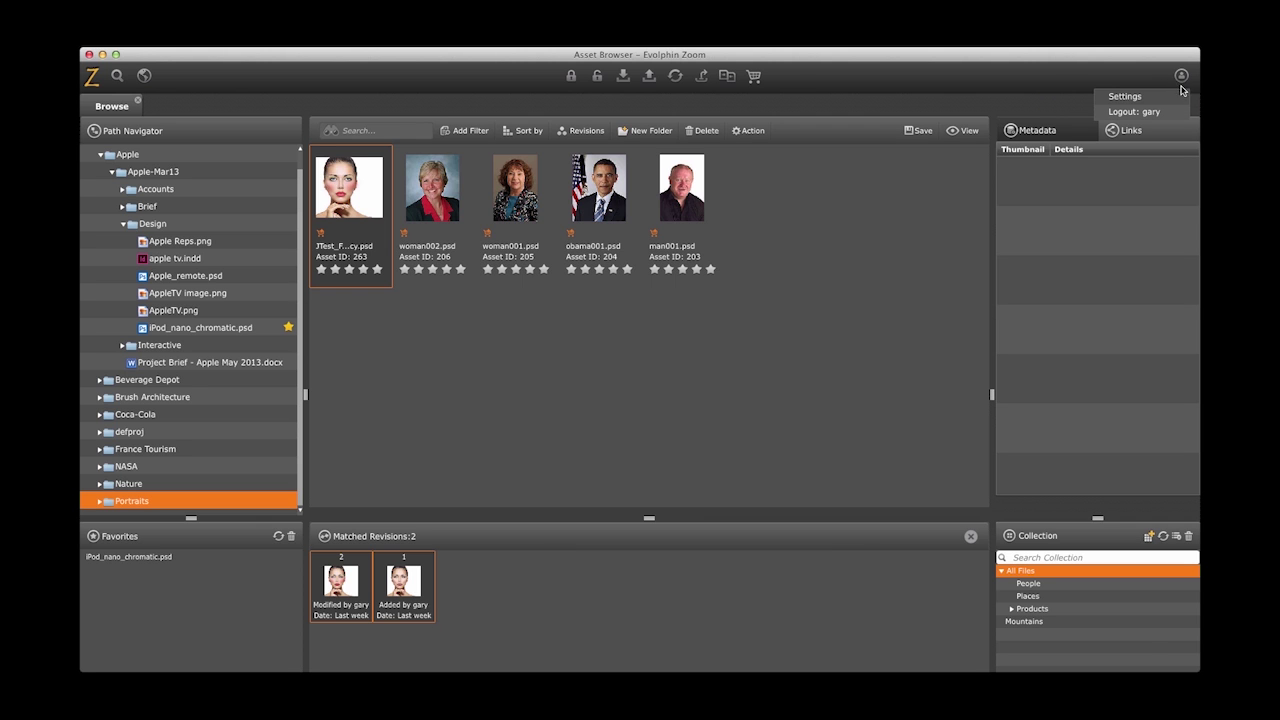
{"action": "left_click", "coordinate": [1175, 98]}
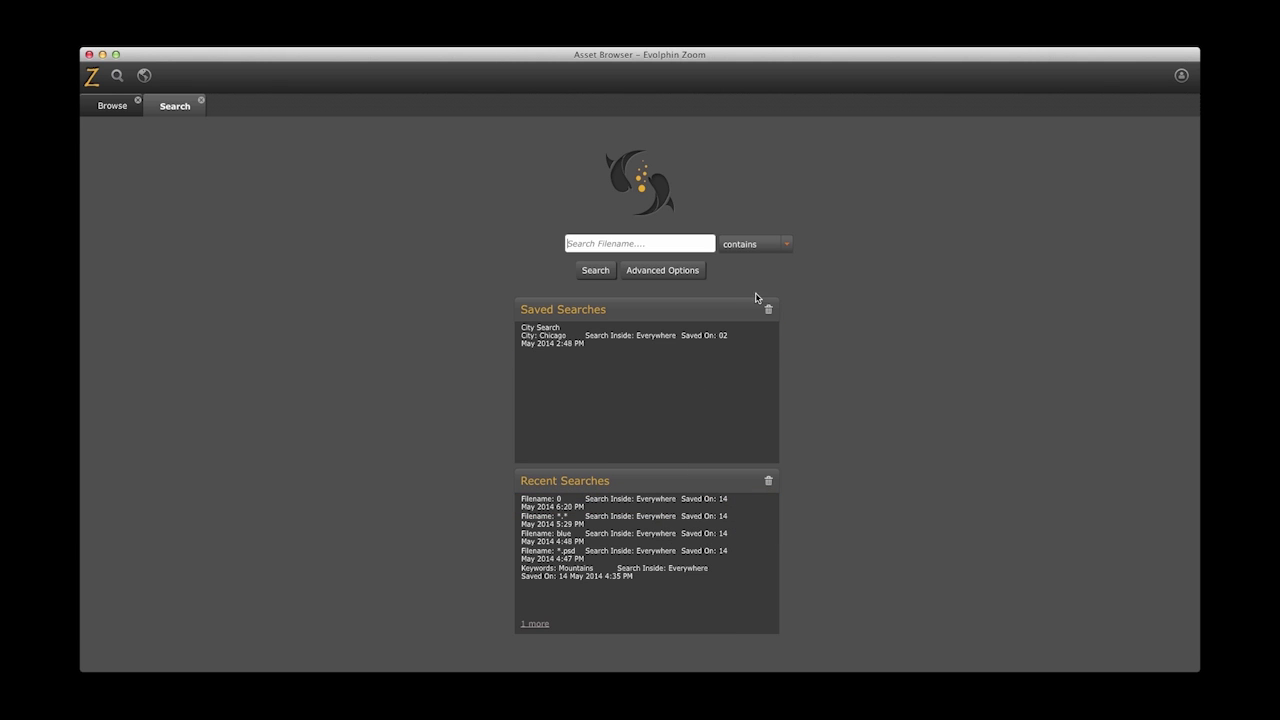
- Examine the filename match conditions and the advanced search options for metadata, revision information and search location
{"action": "left_click", "coordinate": [787, 246]}
{"action": "left_click", "coordinate": [662, 270]}
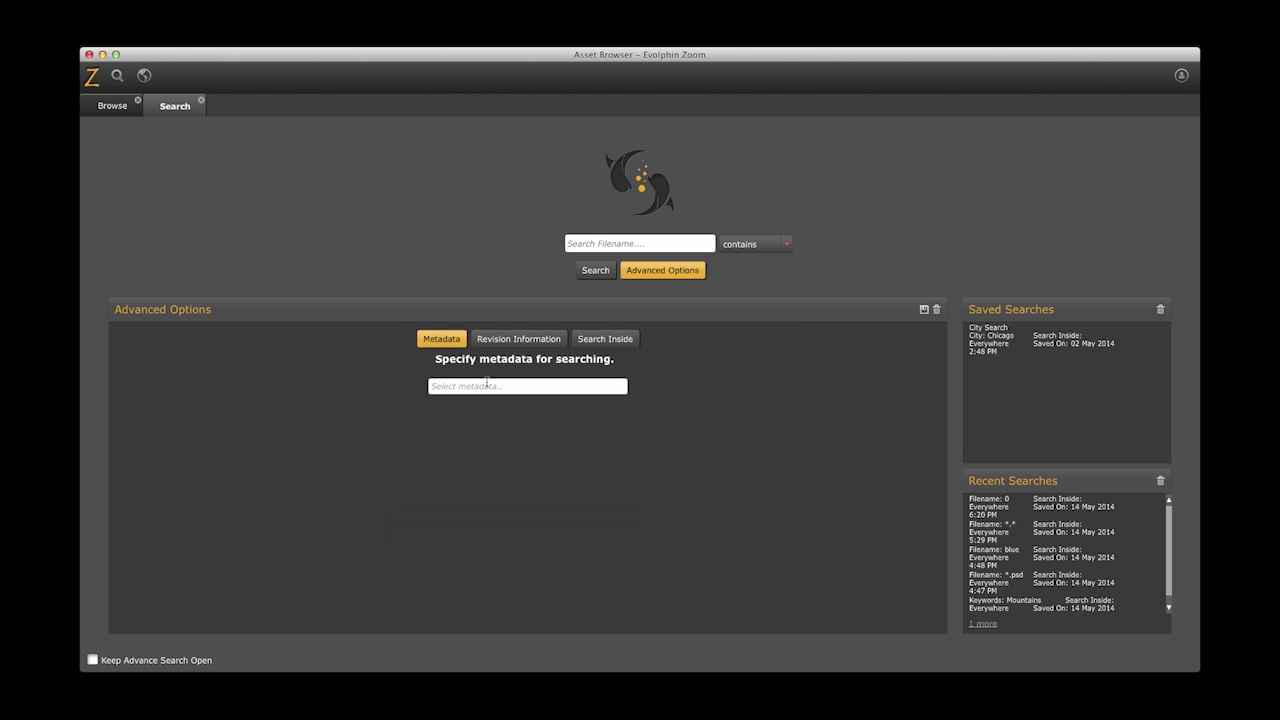
{"action": "left_click", "coordinate": [487, 385]}
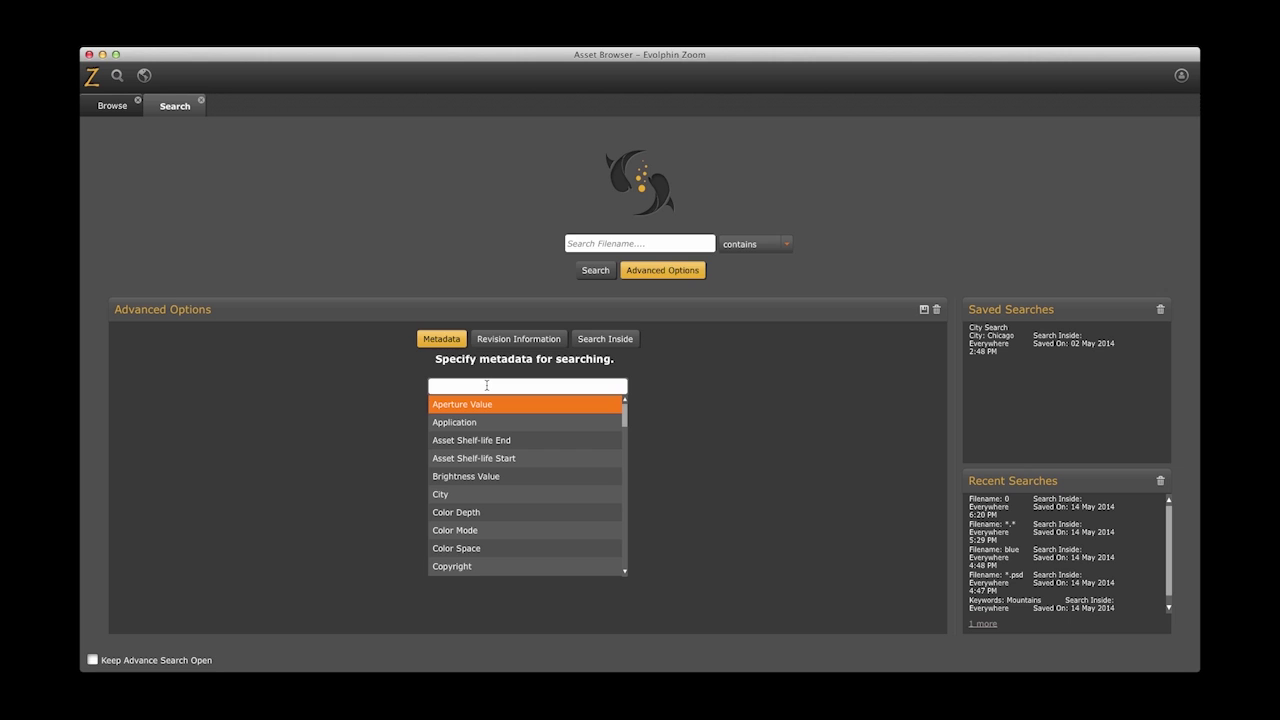
{"action": "left_click", "coordinate": [537, 341]}
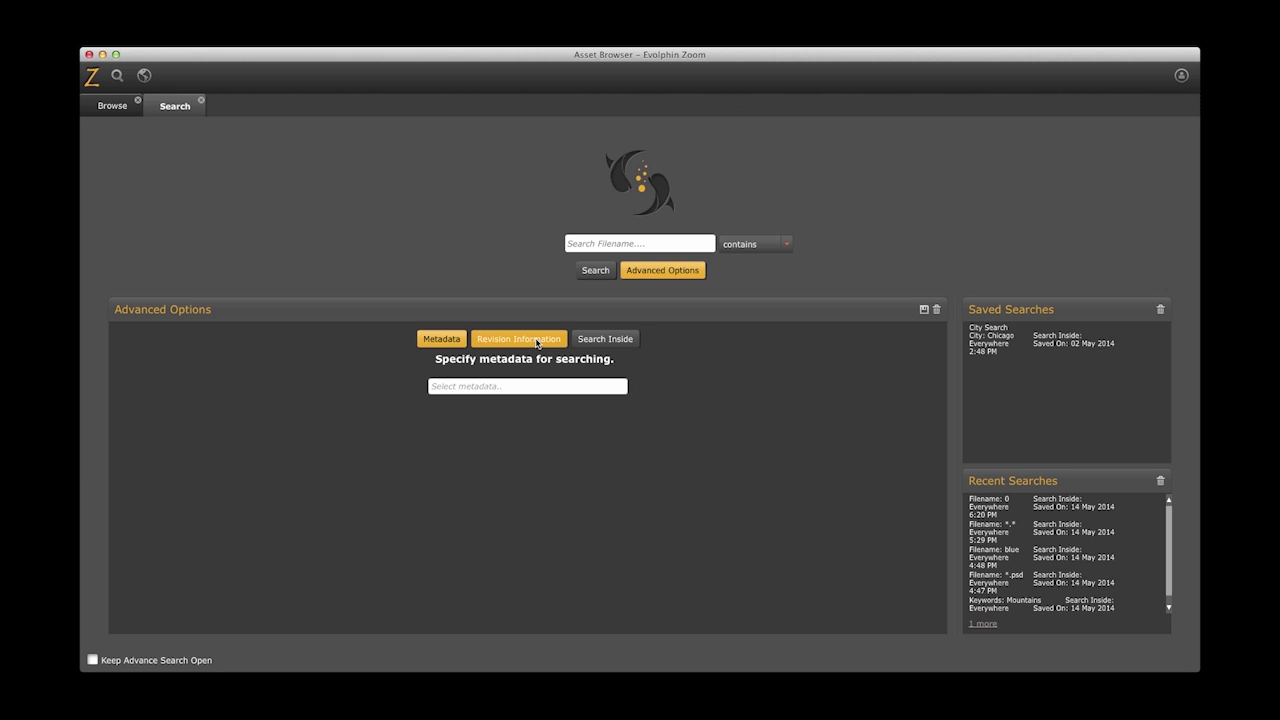
{"action": "left_click", "coordinate": [604, 340]}
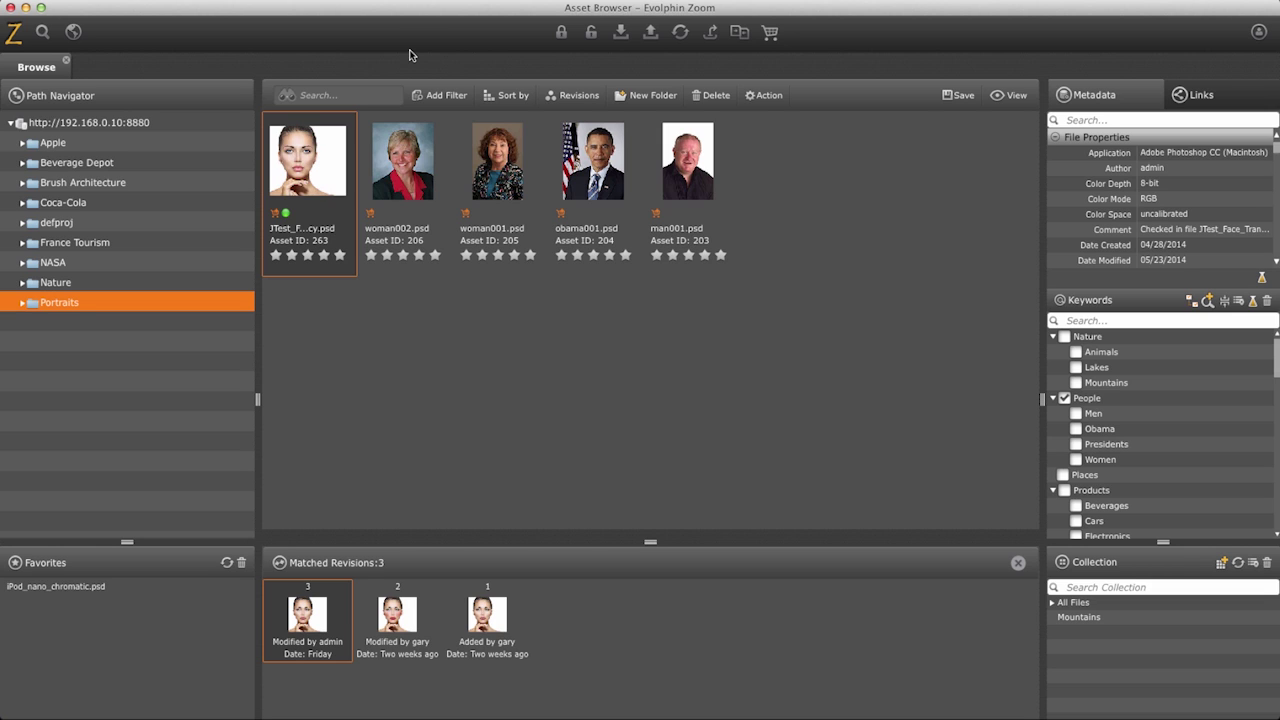
- Add JTest_Face_Transparency.psd to the cart and create a lightbox from it named "Portrait" with the description "Women's Portrait"
{"action": "right_click", "coordinate": [335, 152]}
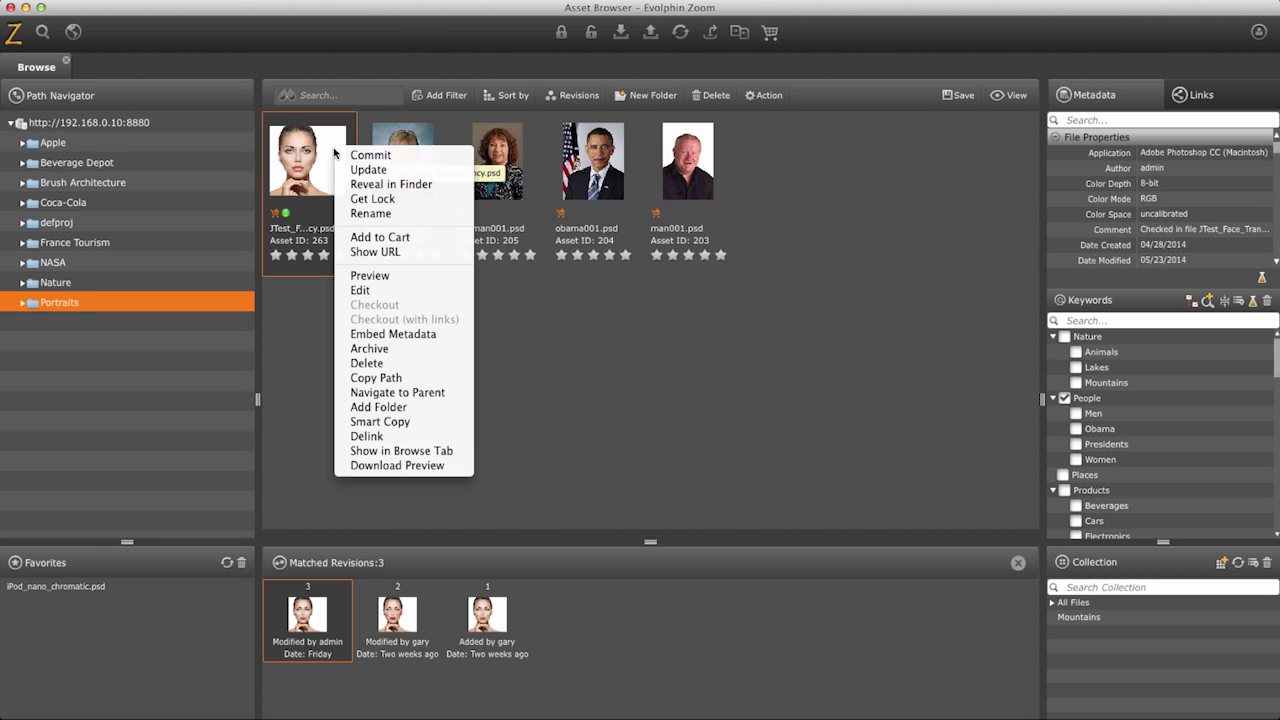
{"action": "left_click", "coordinate": [384, 240]}
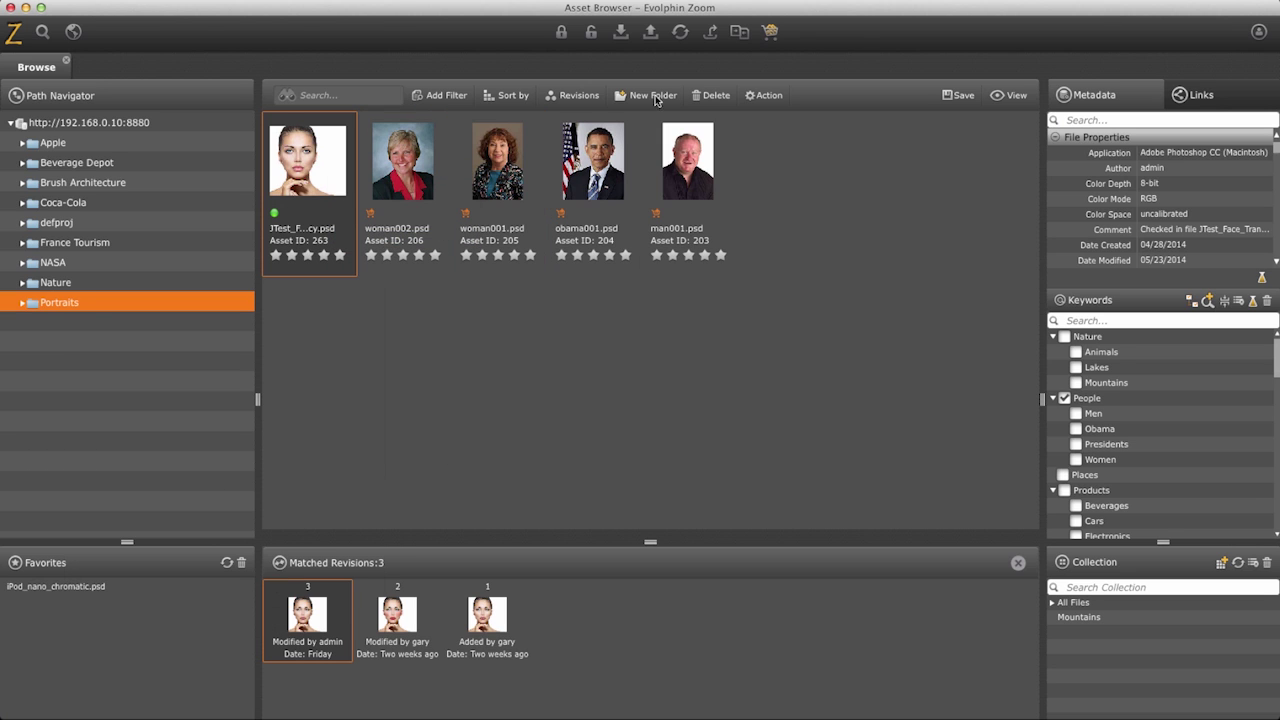
{"action": "left_click", "coordinate": [767, 33]}
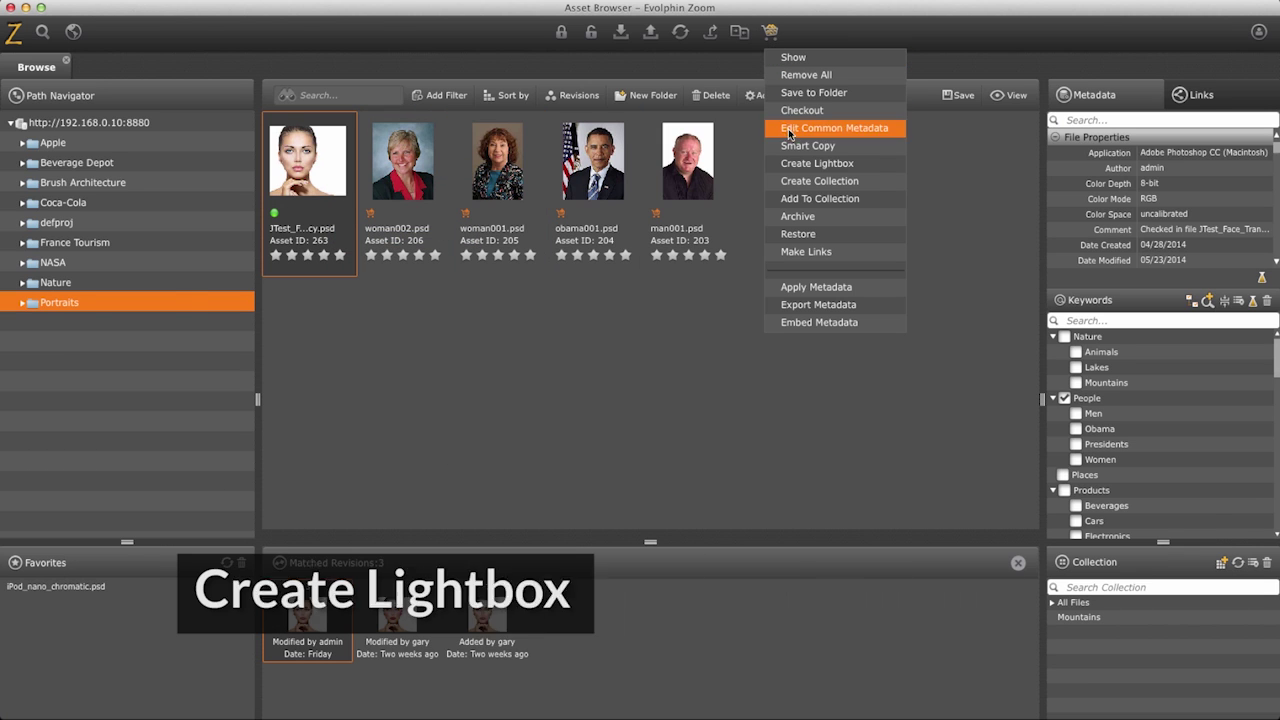
{"action": "left_click", "coordinate": [798, 165]}
{"action": "type", "text": "Portrait"}
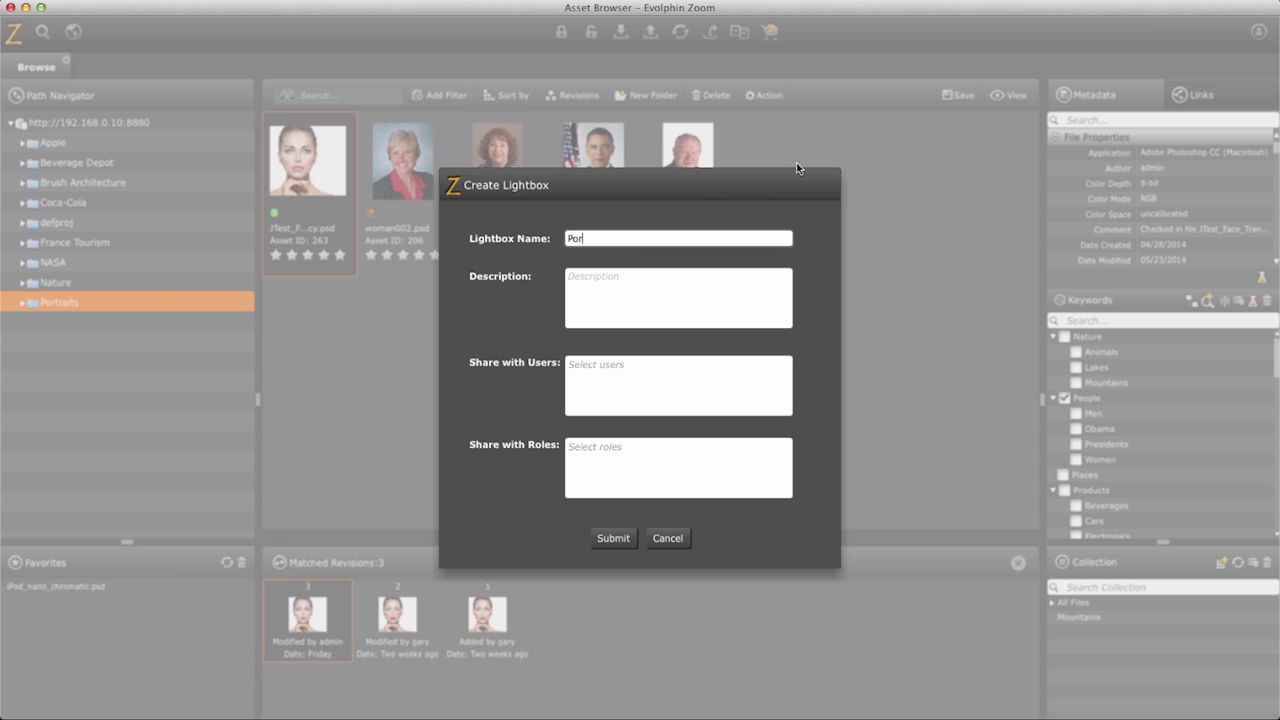
{"action": "key", "text": "Tab"}
{"action": "type", "text": "Women's Portrait"}
{"action": "key", "text": "Tab"}
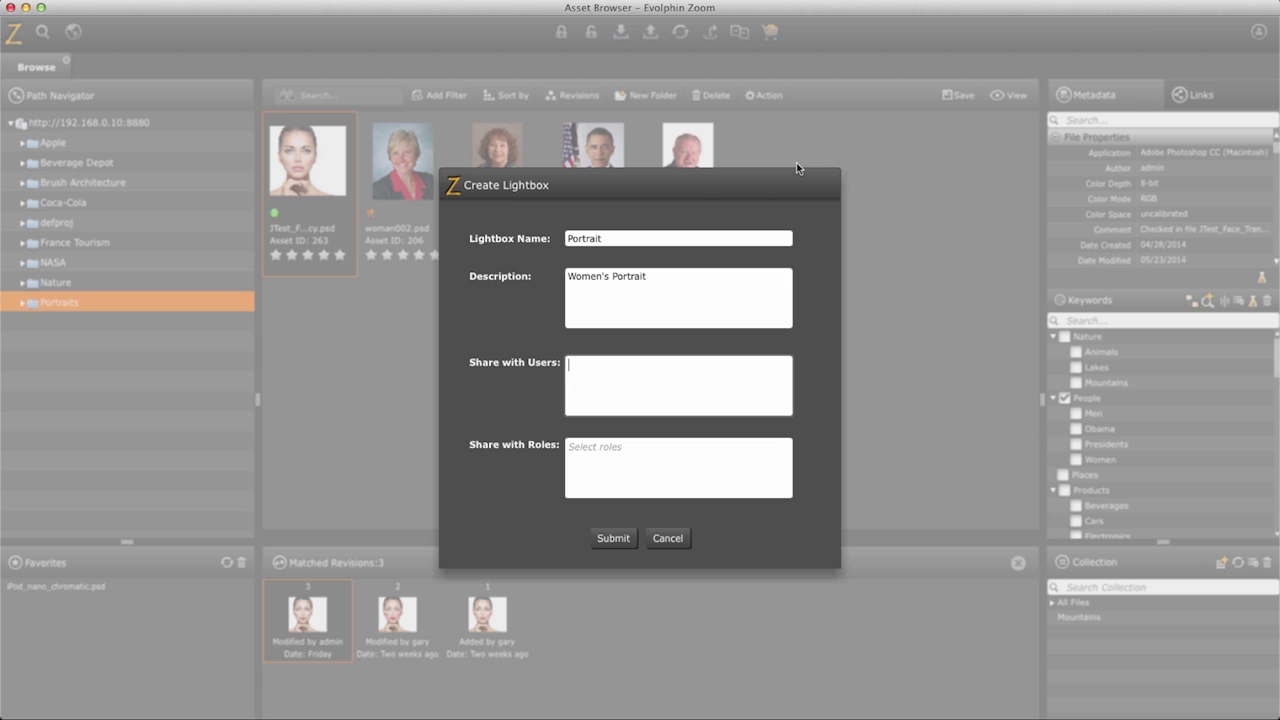
- Check the roles and users available for sharing the lightbox, and submit it
{"action": "left_click", "coordinate": [631, 446]}
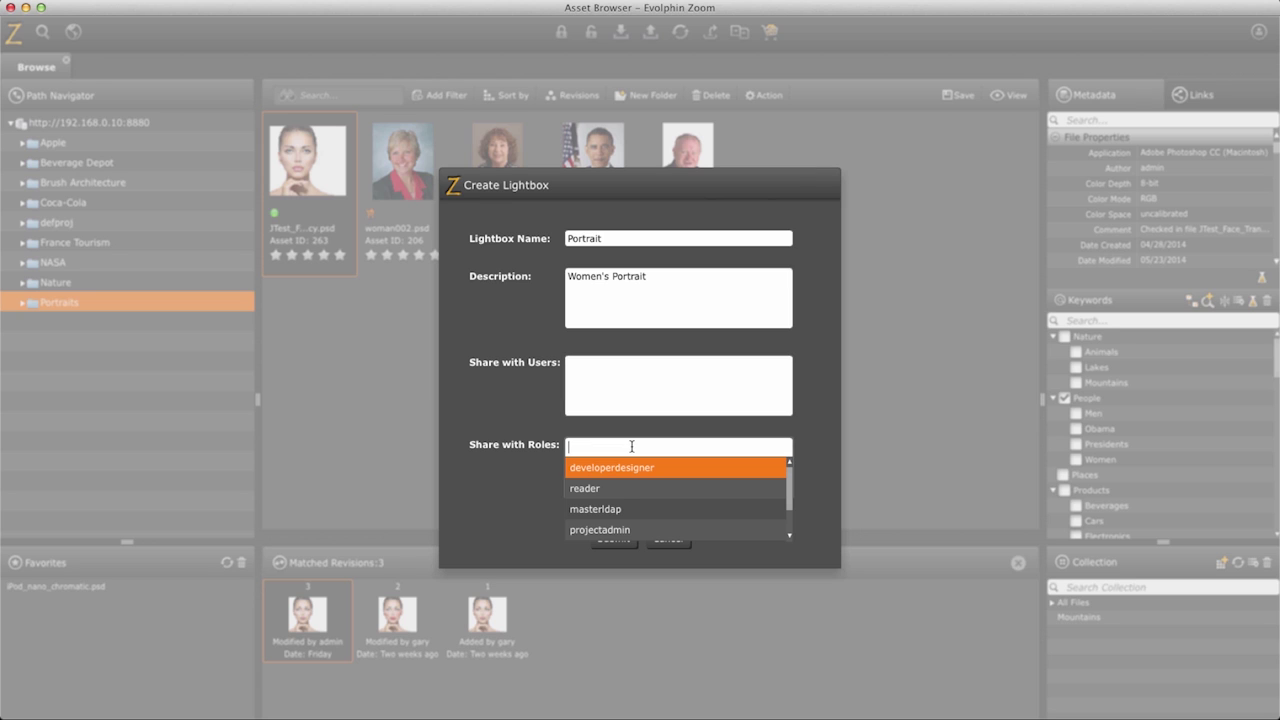
{"action": "left_click", "coordinate": [621, 366]}
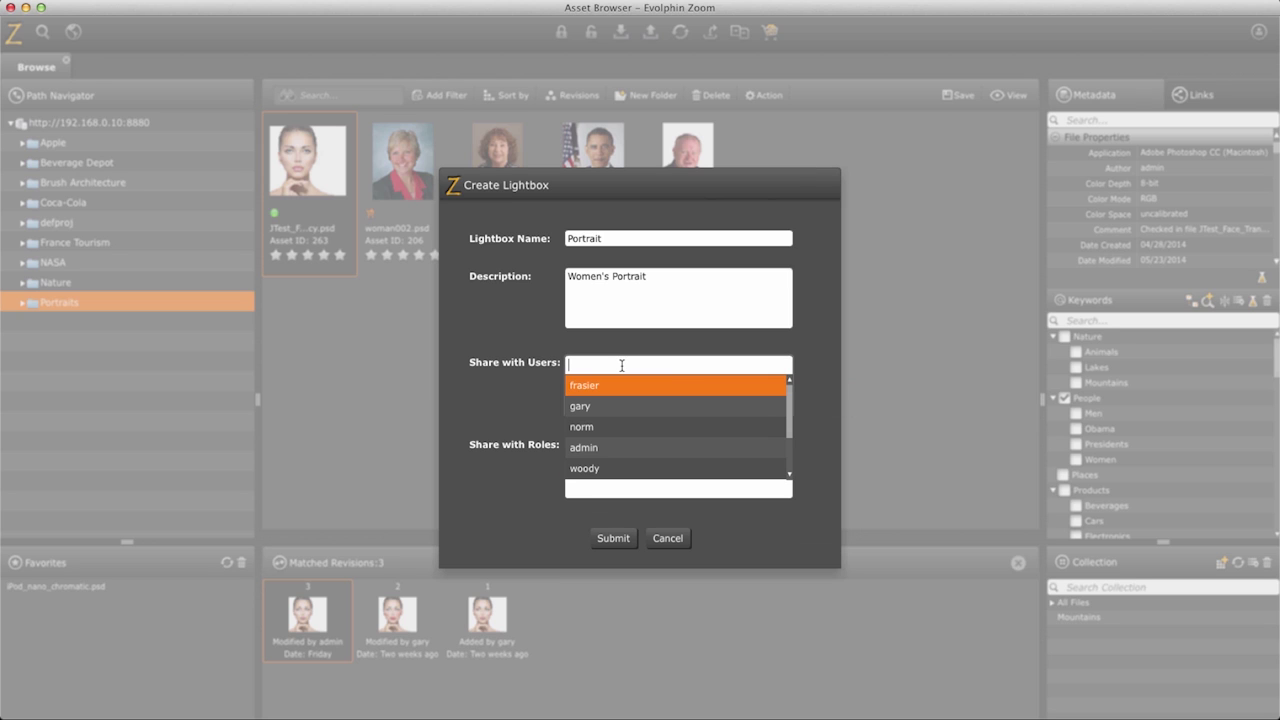
{"action": "left_click", "coordinate": [621, 406]}
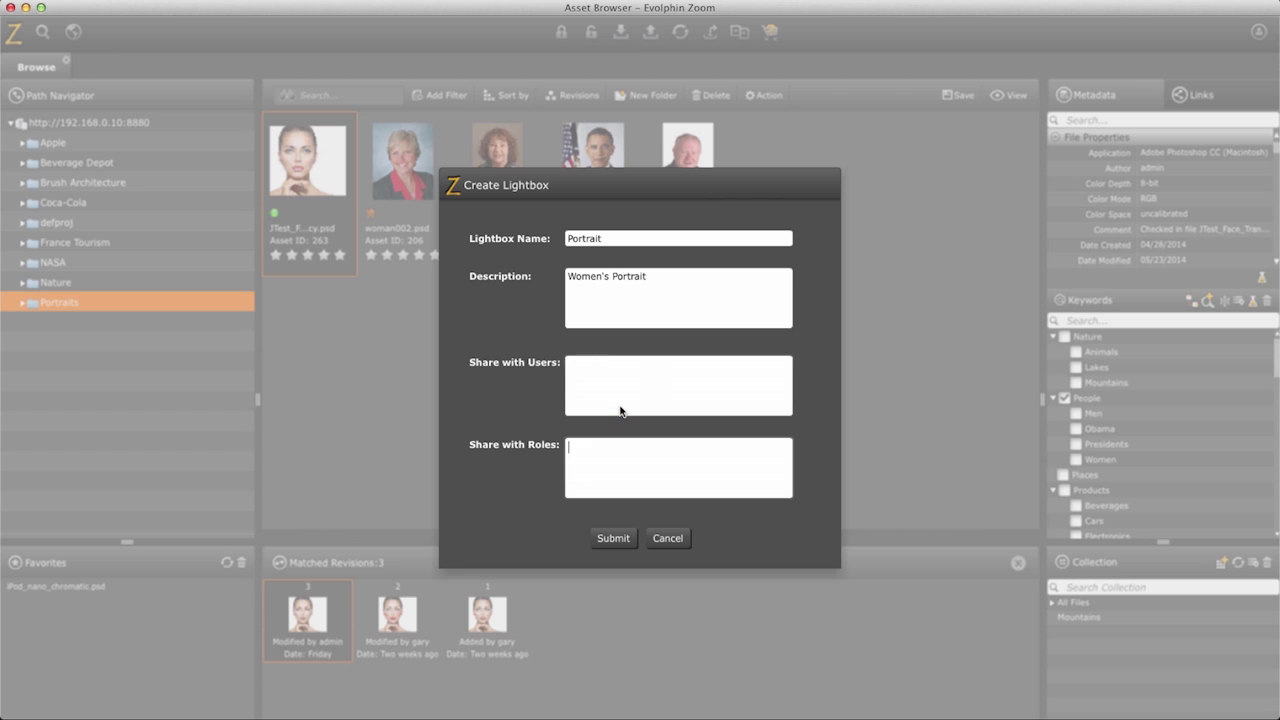
{"action": "left_click", "coordinate": [624, 539]}
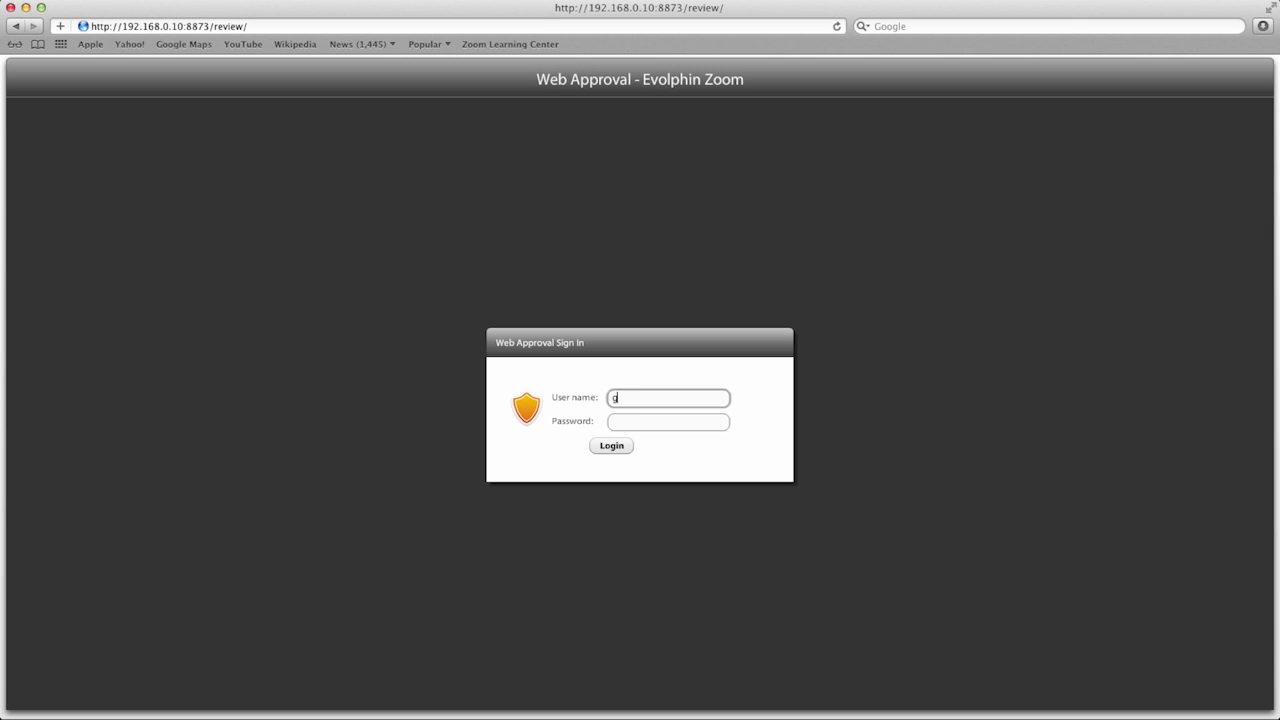
- Sign in to Web Approval in the browser with the user name and account password
{"action": "type", "text": "ary"}
{"action": "key", "text": "Tab"}
{"action": "type", "text": "********"}
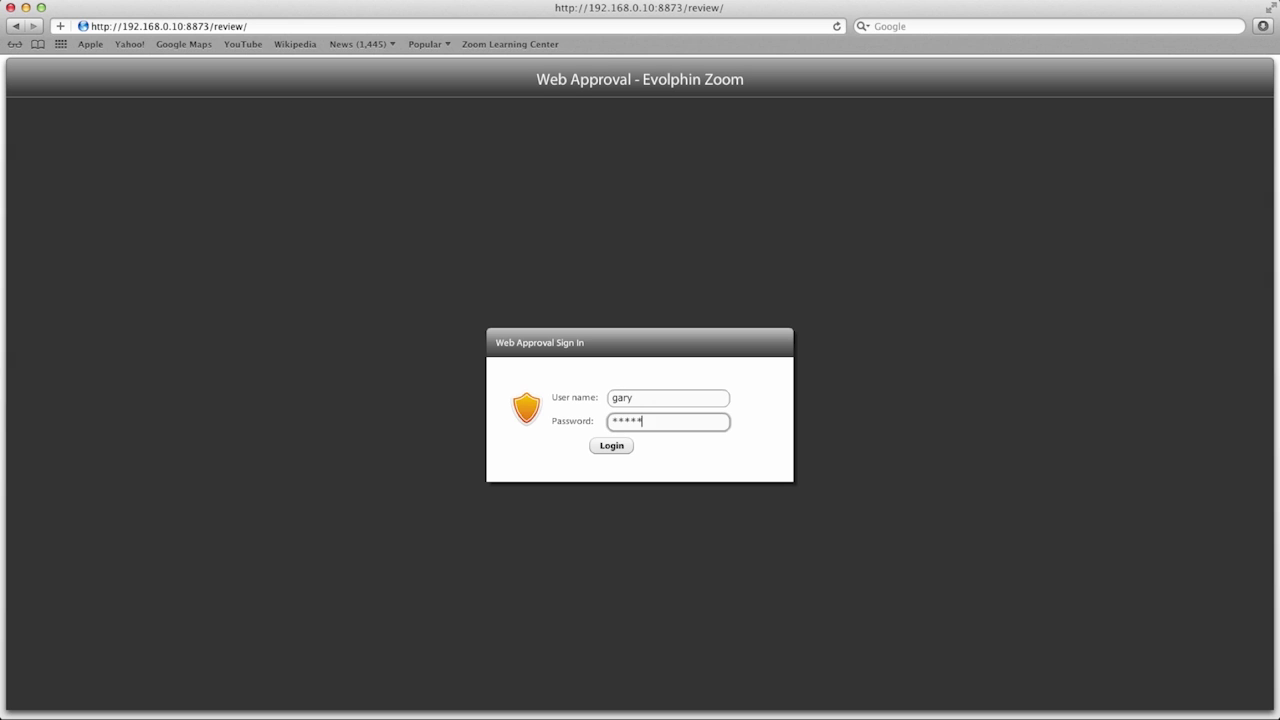
{"action": "key", "text": "Return"}
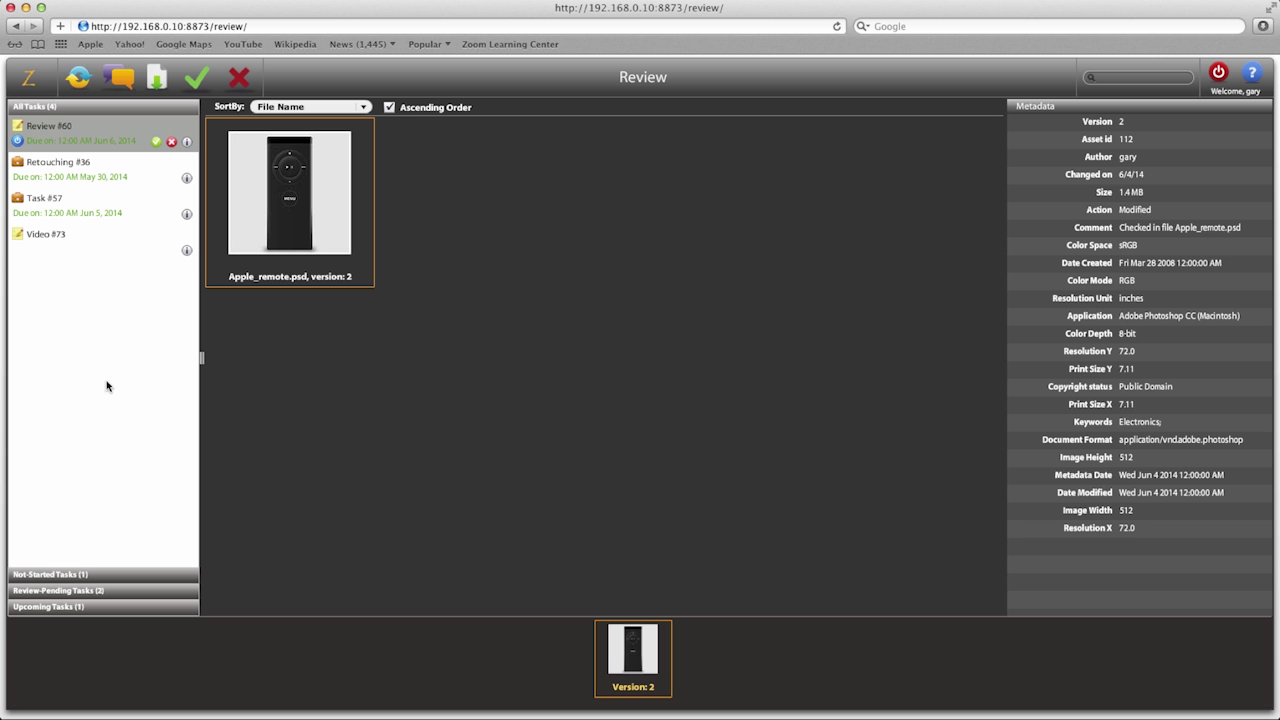
- Open JTest_Face_Transparency.psd from the Retouching #36 task and draw an ellipse around the eye on the image's left side
{"action": "left_click", "coordinate": [122, 162]}
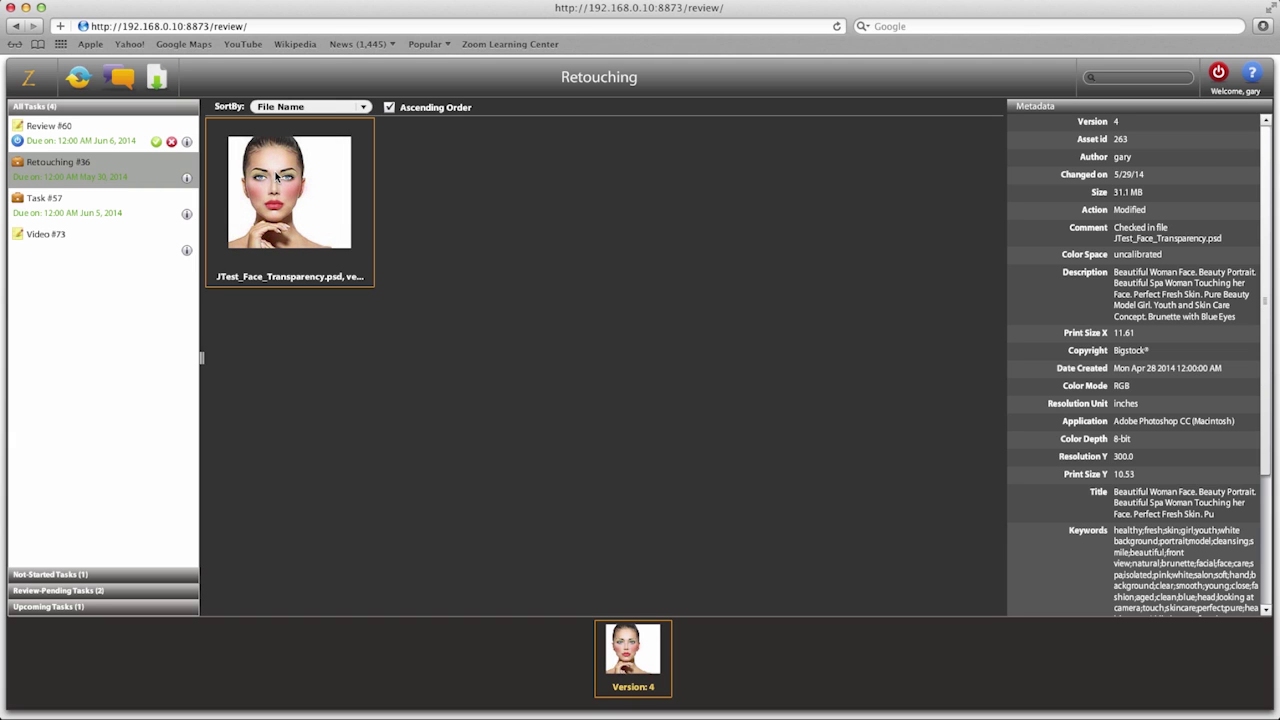
{"action": "double_click", "coordinate": [277, 177]}
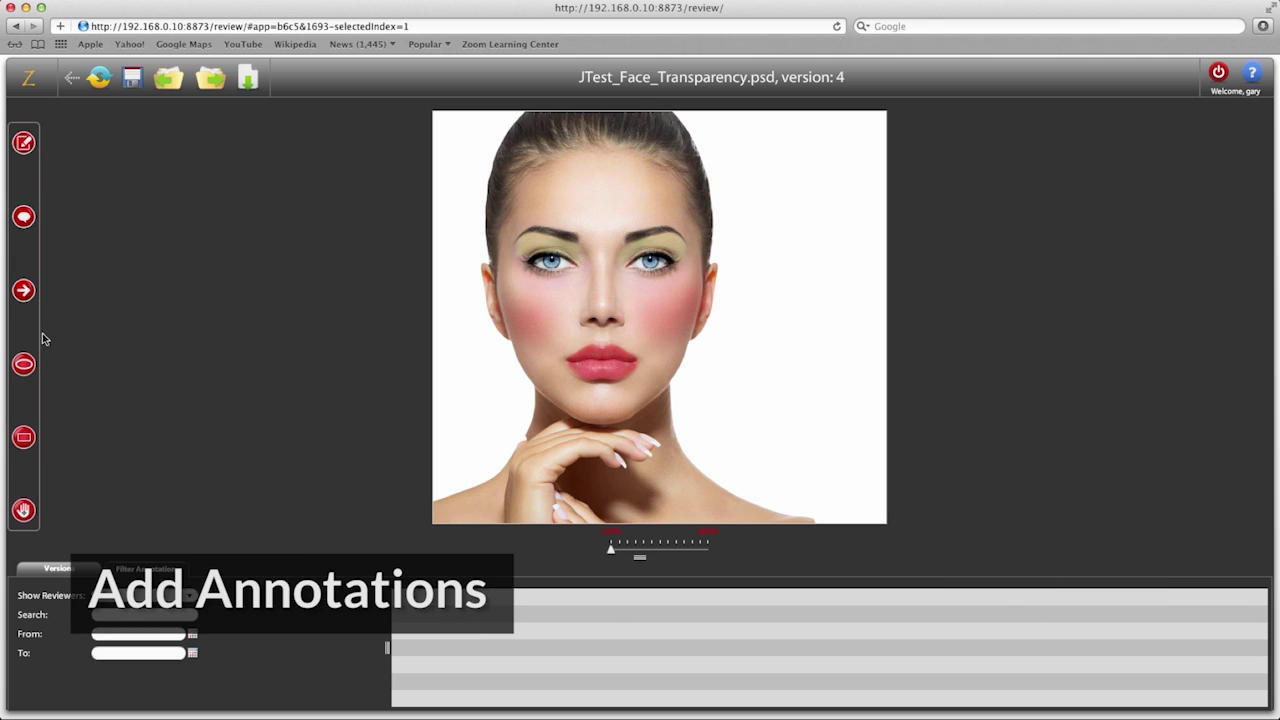
{"action": "left_click", "coordinate": [24, 365]}
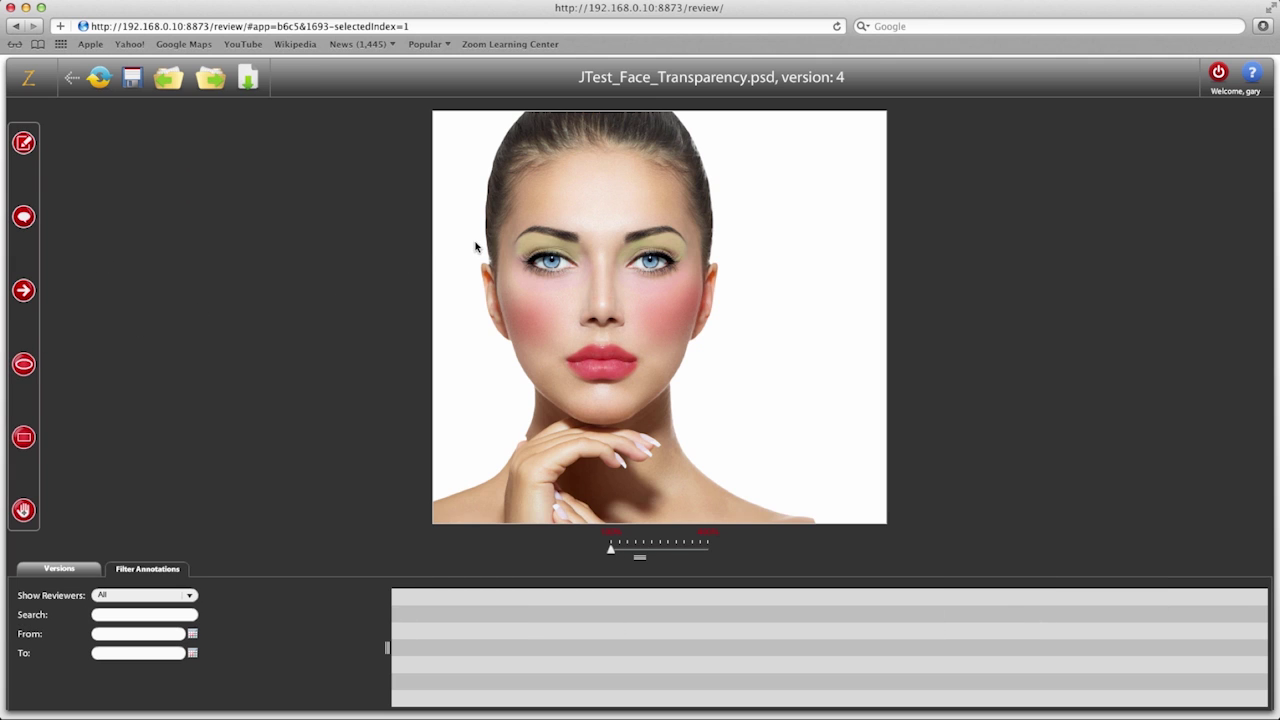
{"action": "left_click_drag", "start_coordinate": [486, 243], "coordinate": [614, 302]}
- Place a callout reading "Comment" above the ellipse and open its conversation for replying
{"action": "left_click_drag", "start_coordinate": [482, 168], "coordinate": [584, 244]}
{"action": "type", "text": "C"}
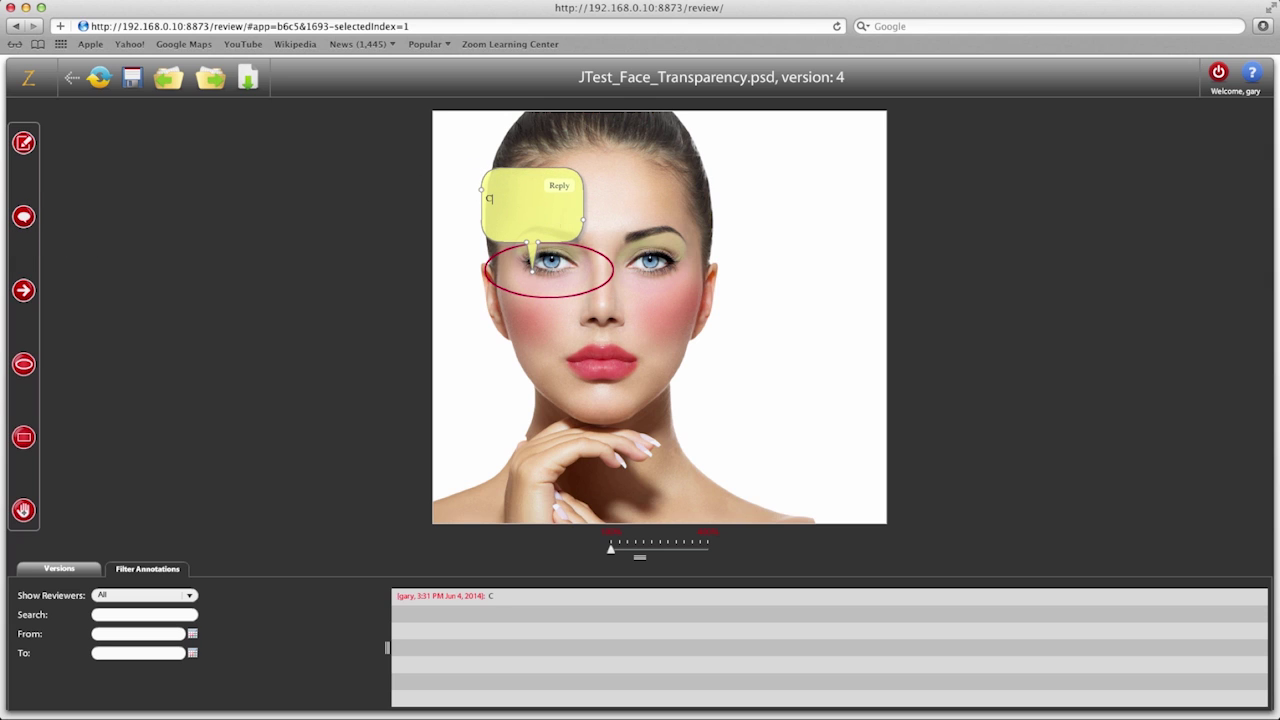
{"action": "type", "text": "omment"}
{"action": "left_click", "coordinate": [558, 187]}
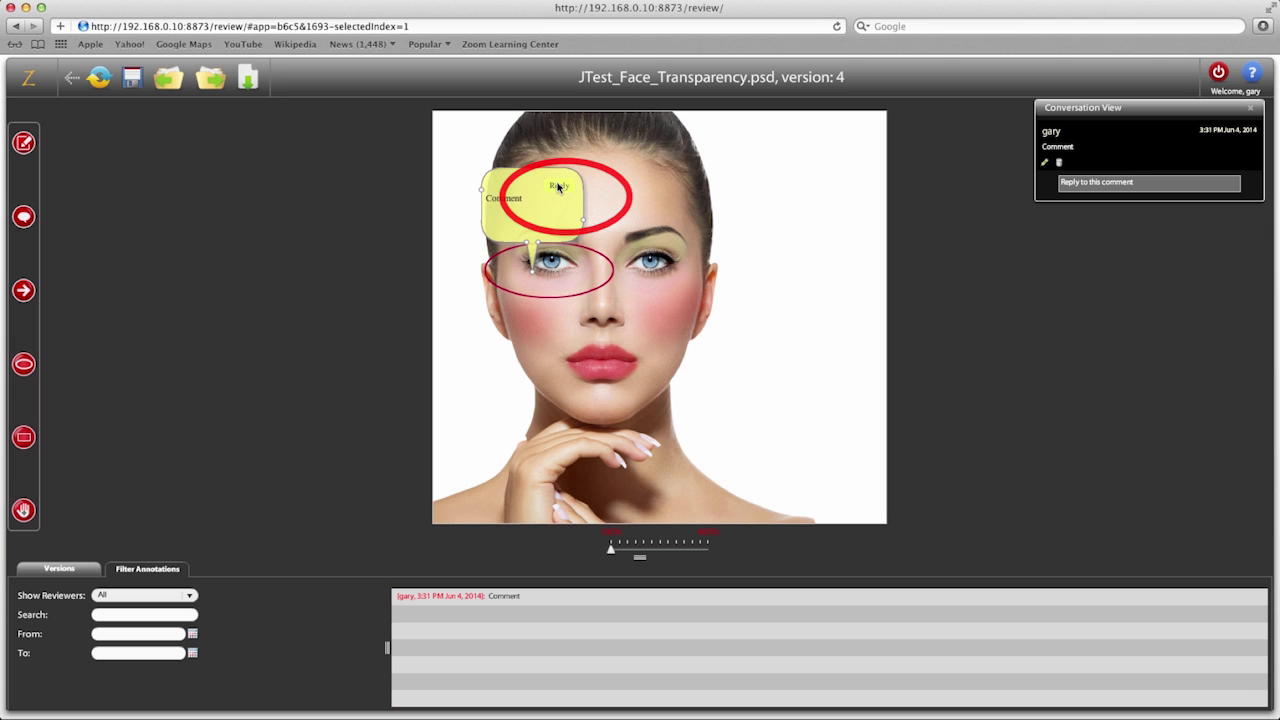
- Reply to the comment with "Another Comment" in the conversation view
{"action": "left_click", "coordinate": [1068, 183]}
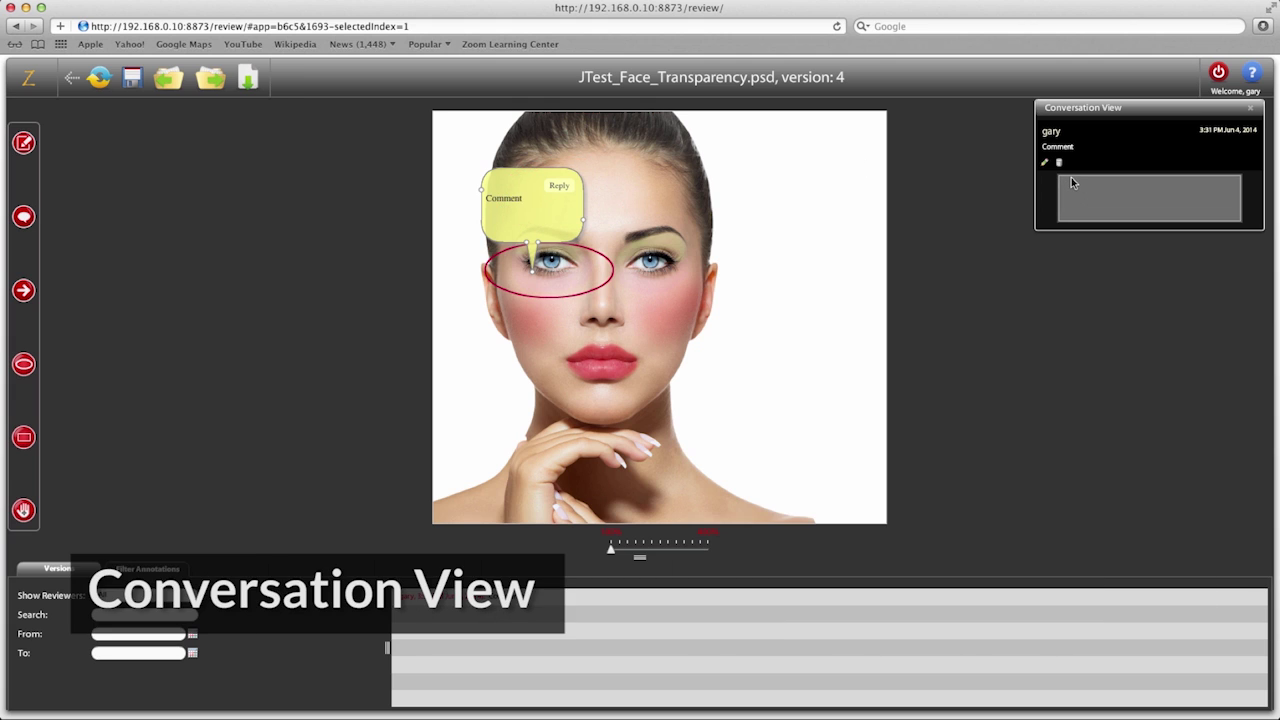
{"action": "type", "text": "Another"}
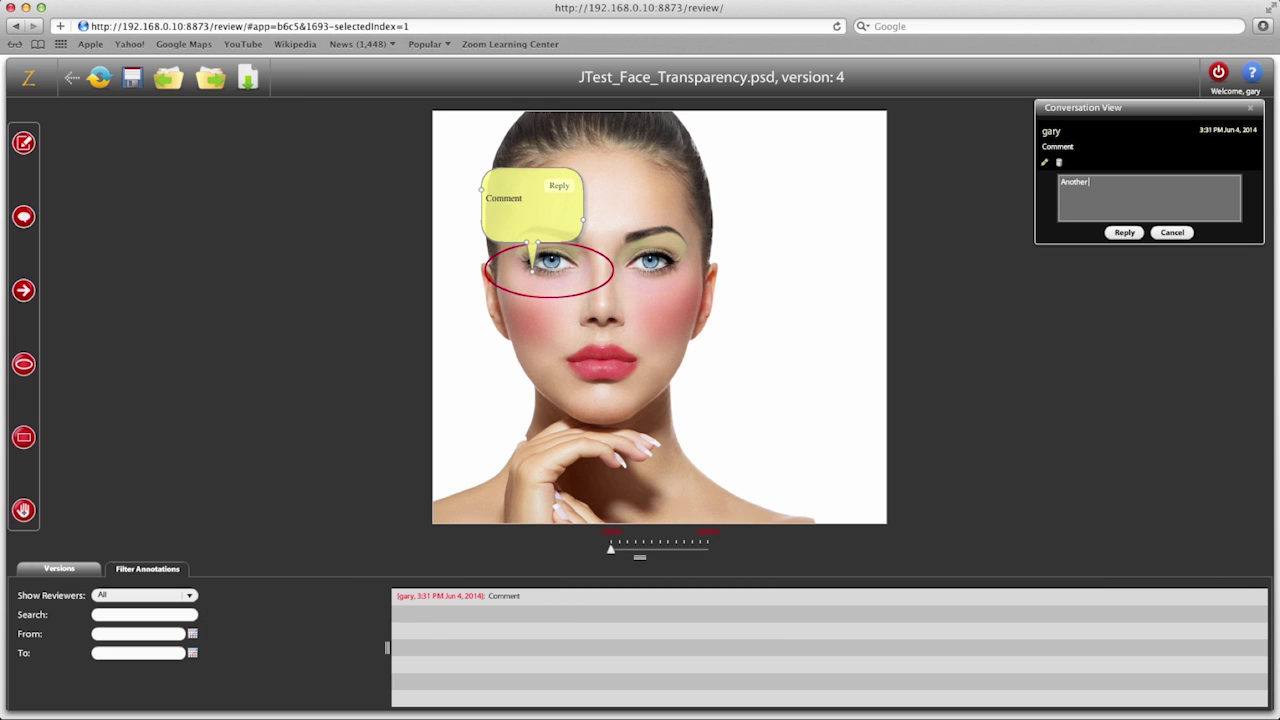
{"action": "type", "text": " Comment"}
{"action": "left_click", "coordinate": [1124, 234]}
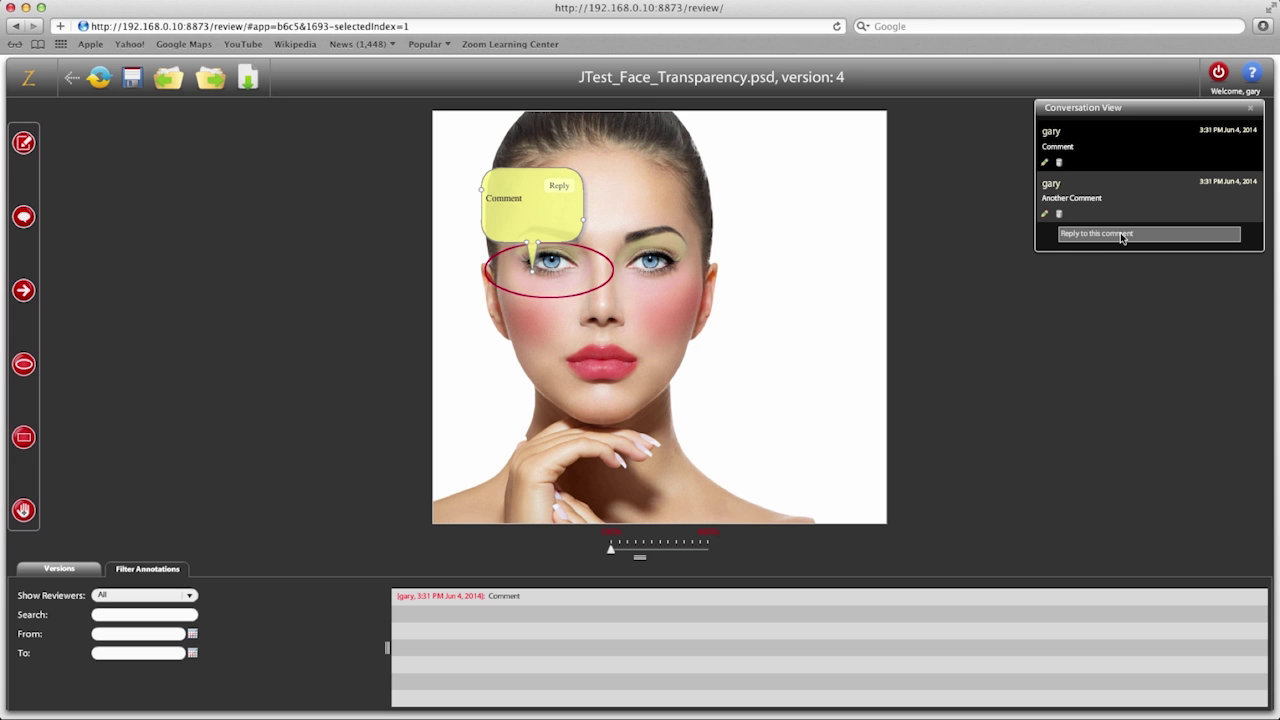
- Open big_buck_bunny_1080p_surround.avi, pause it on the landscape scene, and place a callout reading "Delete this part" over the clouds
{"action": "left_click", "coordinate": [72, 78]}
{"action": "left_click", "coordinate": [82, 242]}
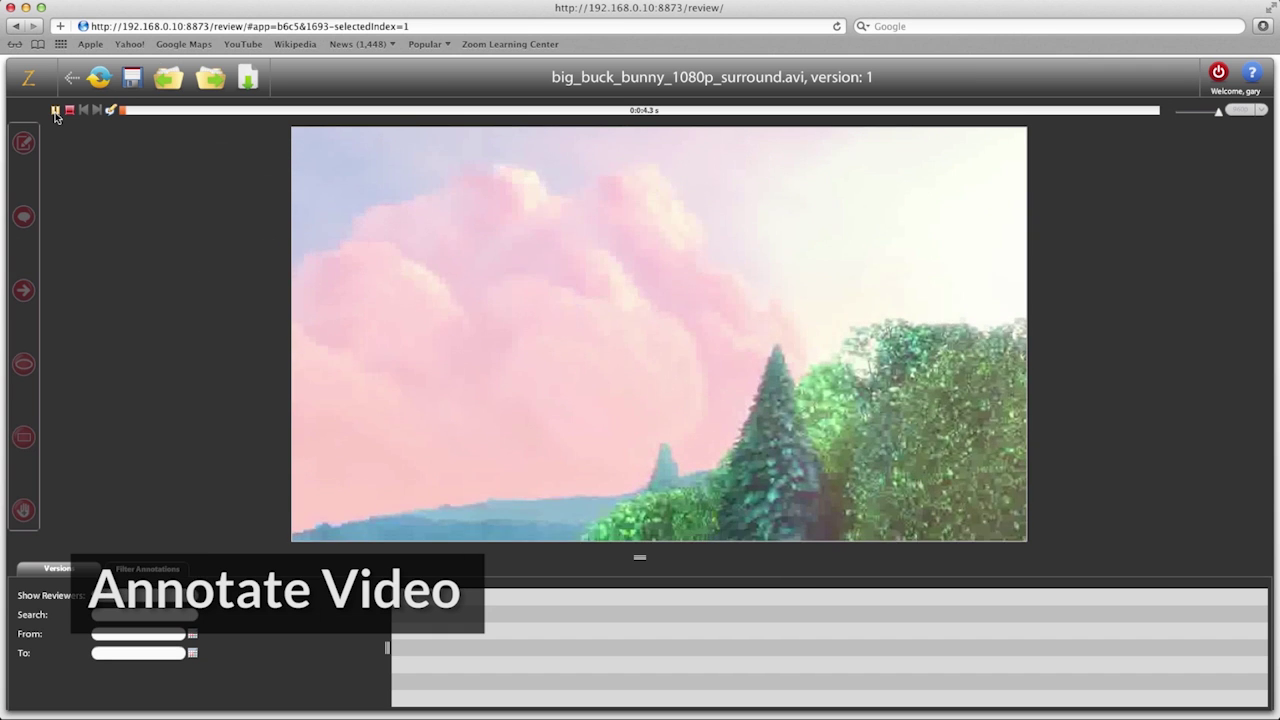
{"action": "left_click", "coordinate": [55, 112]}
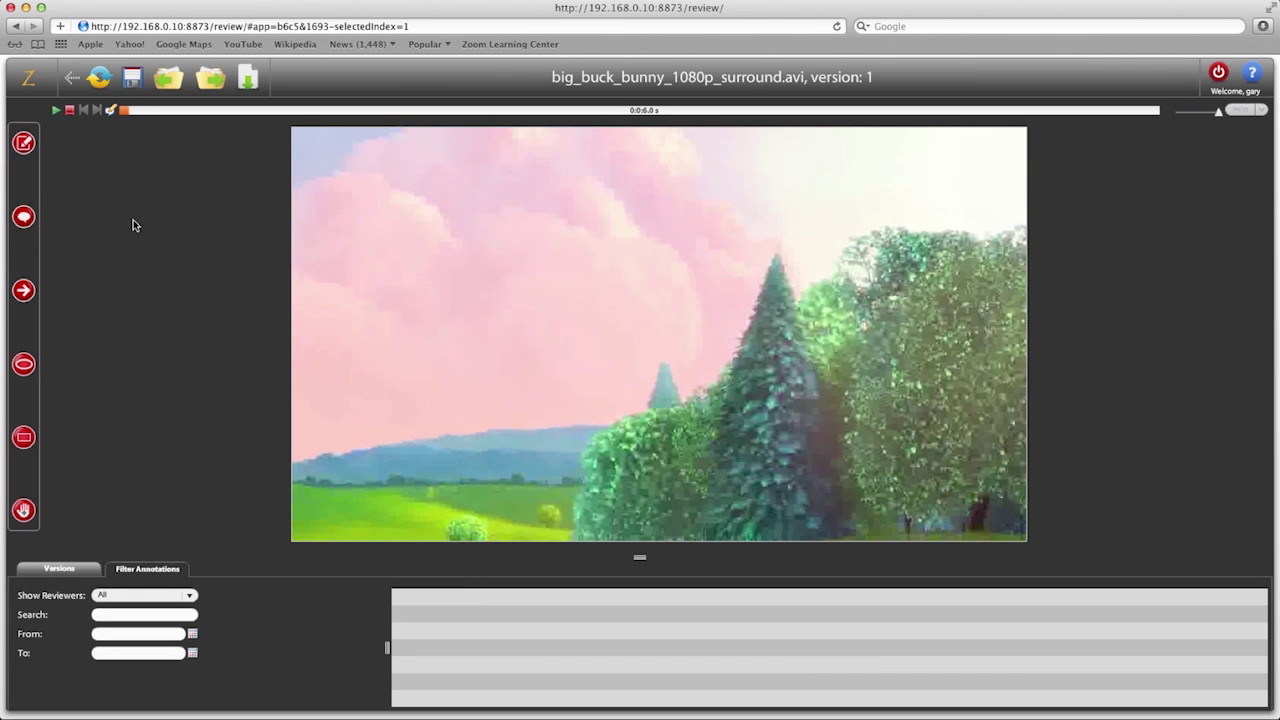
{"action": "mouse_move", "coordinate": [382, 216]}
{"action": "left_mouse_down"}
{"action": "mouse_move", "coordinate": [405, 246]}
{"action": "mouse_move", "coordinate": [526, 318]}
{"action": "left_mouse_up"}
{"action": "type", "text": "De"}
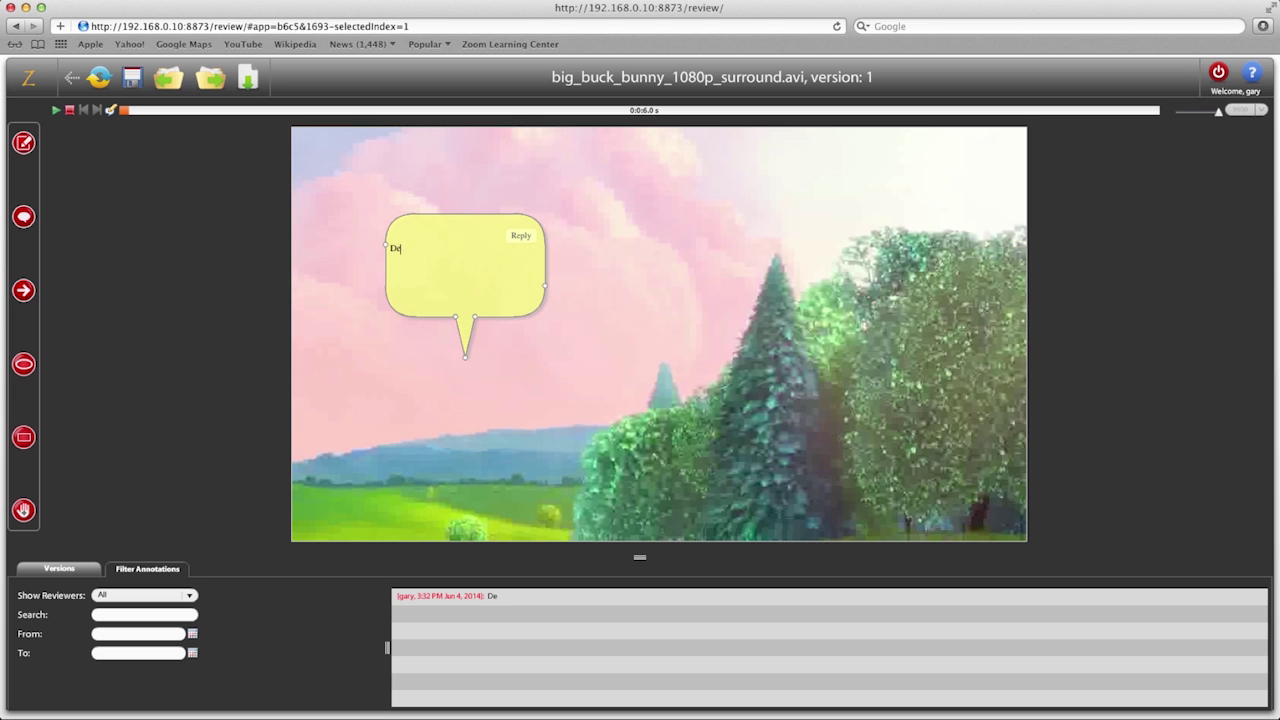
{"action": "type", "text": "lete this part"}
- Play the video on to the stream scene, pause it, and choose WMV as the asset's download format
{"action": "left_click", "coordinate": [58, 110]}
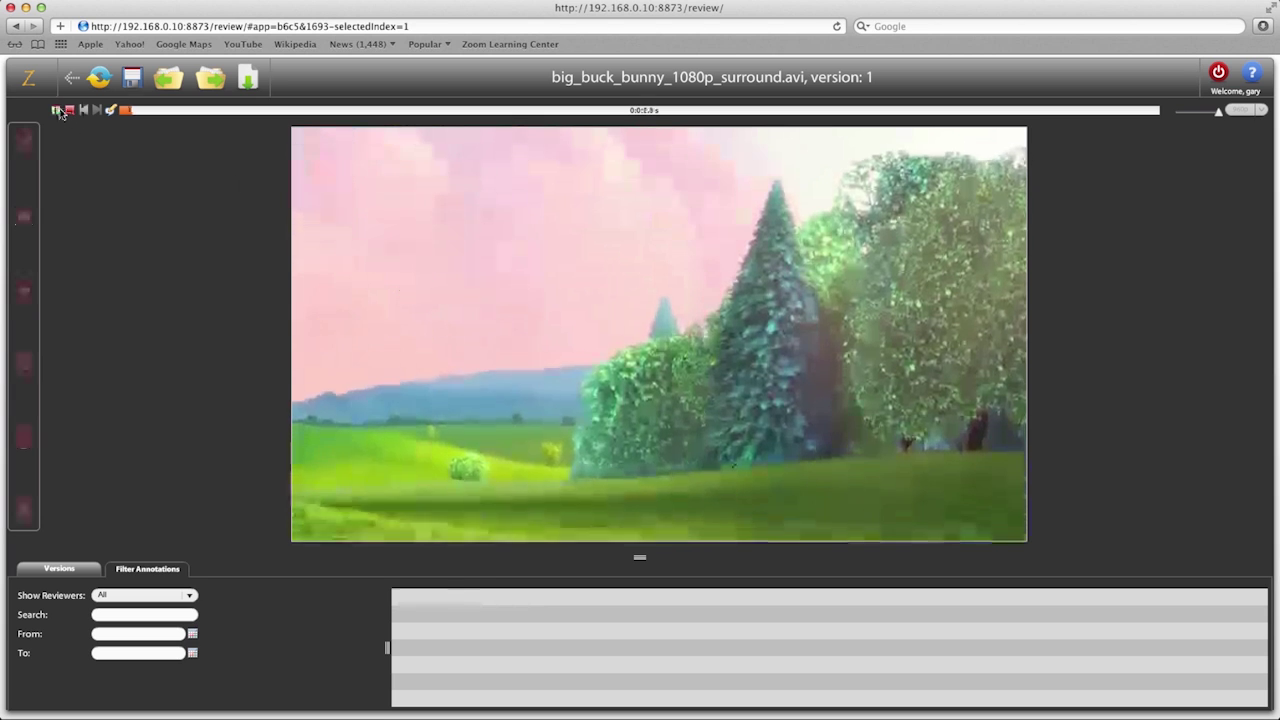
{"action": "left_click", "coordinate": [58, 110]}
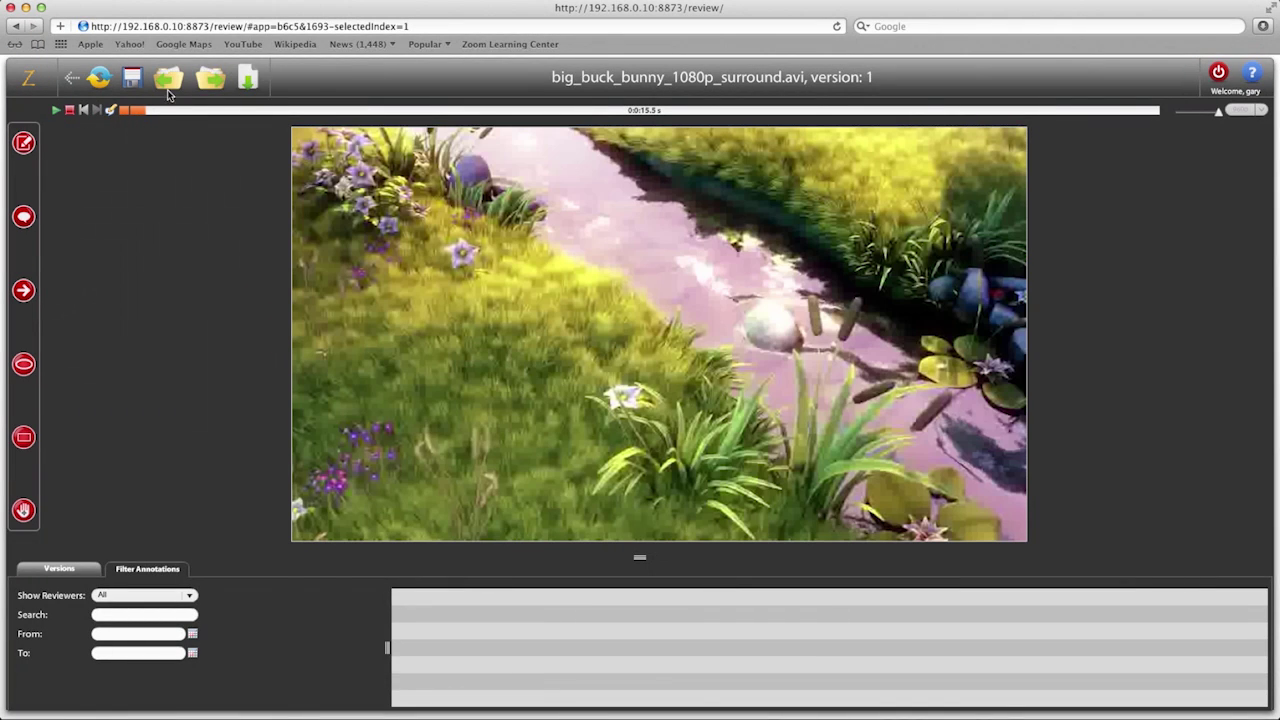
{"action": "left_click", "coordinate": [242, 78]}
{"action": "left_click", "coordinate": [640, 363]}
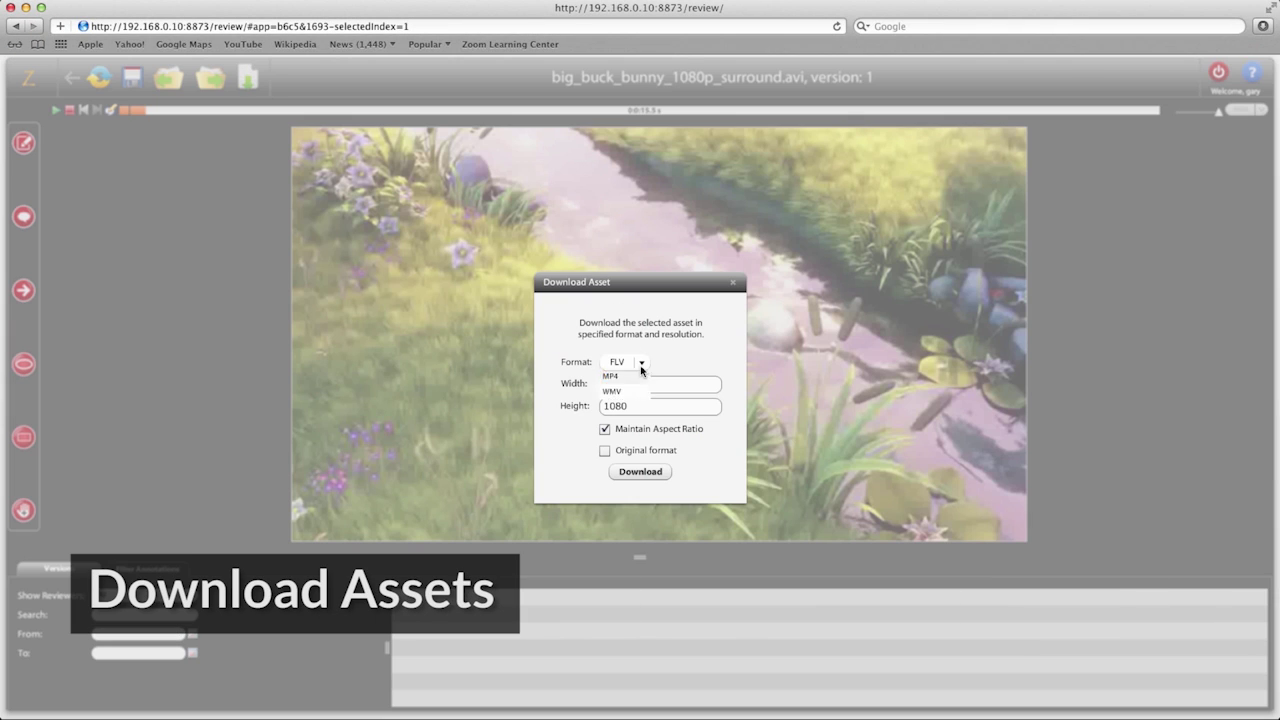
{"action": "left_click", "coordinate": [634, 394]}
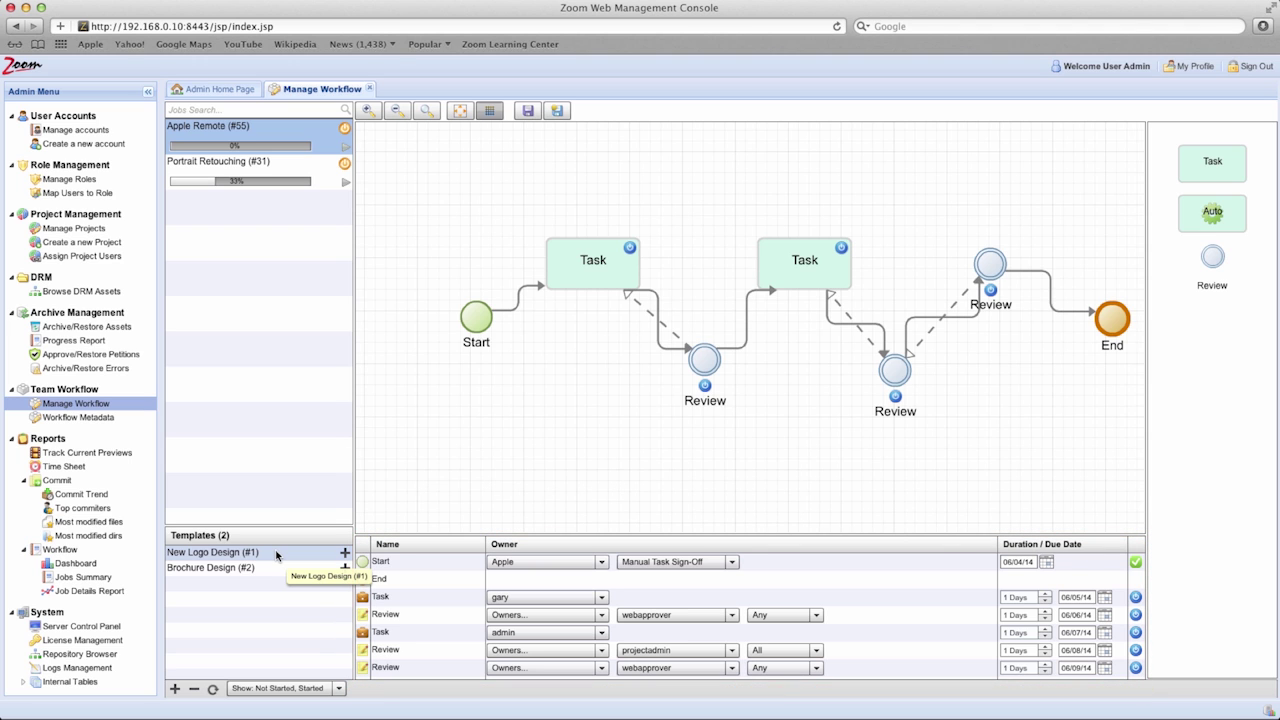
- Check the first task's information and optional metadata in the Apple Remote workflow, and close its details
{"action": "double_click", "coordinate": [593, 265]}
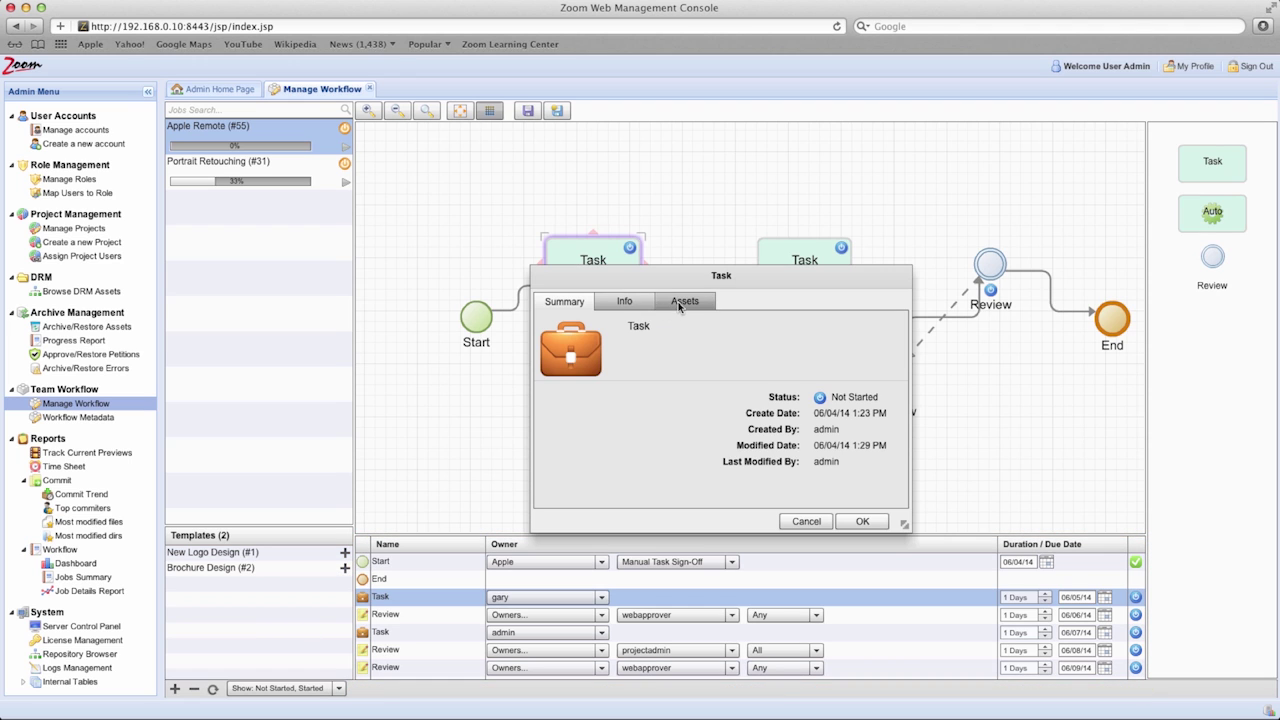
{"action": "left_click", "coordinate": [636, 303]}
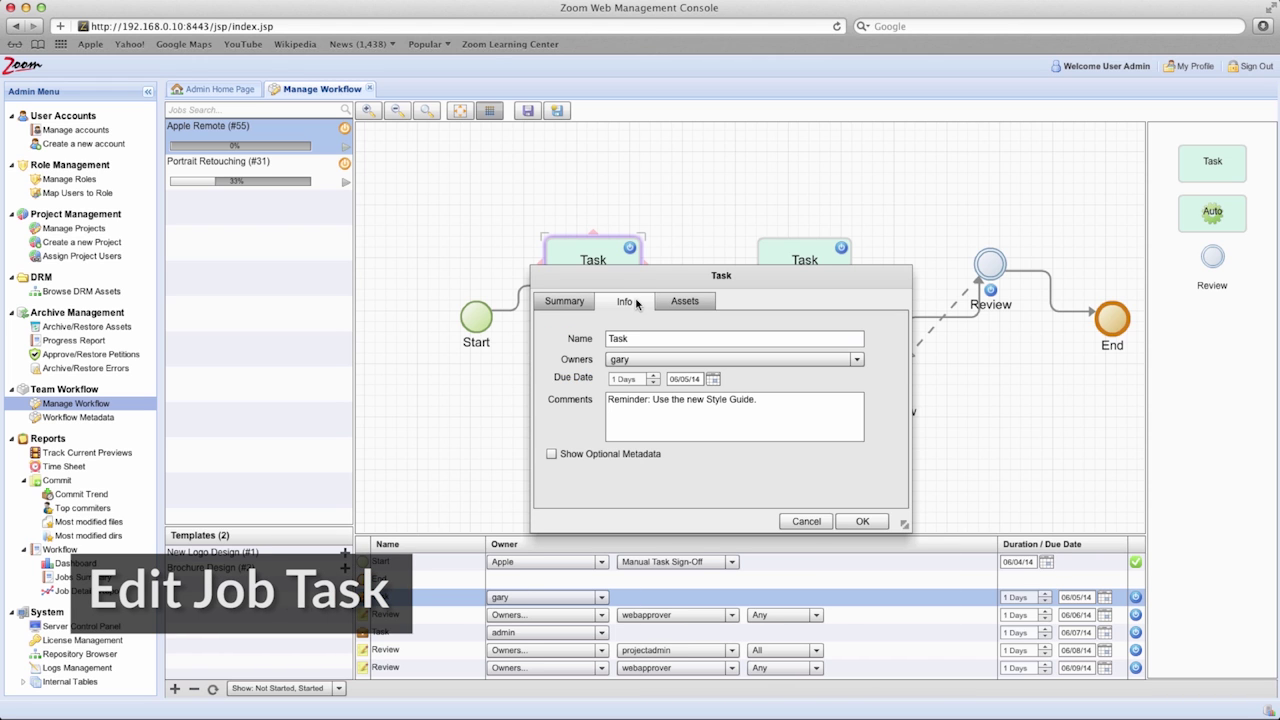
{"action": "left_click", "coordinate": [552, 454]}
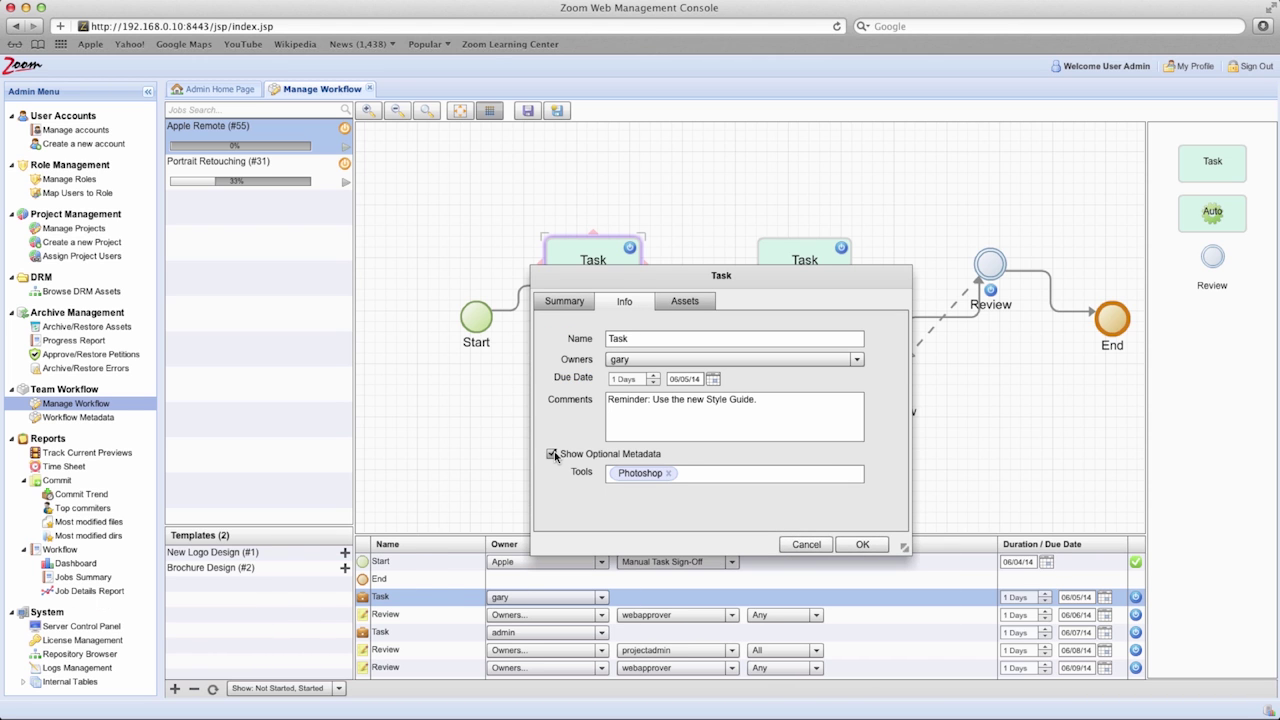
{"action": "left_click", "coordinate": [846, 552]}
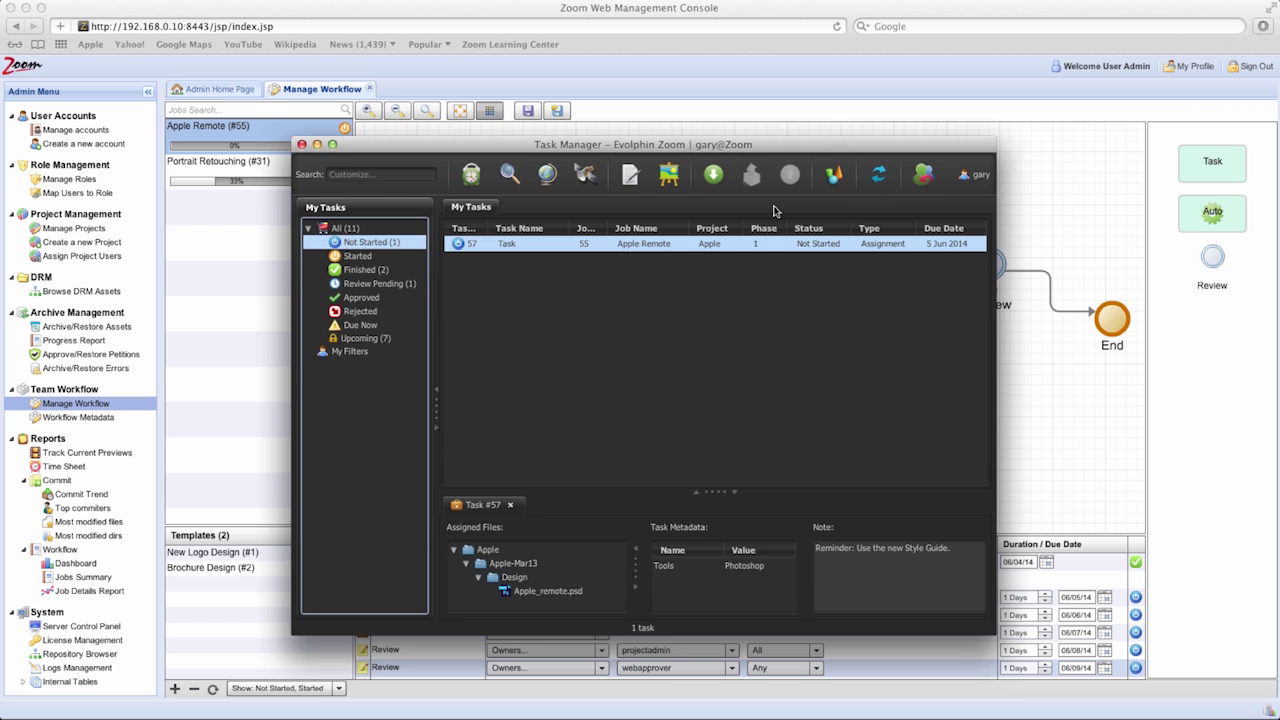
- Examine the Apple Remote job details in Task Manager, including the metadata and note of task #57
{"action": "left_click", "coordinate": [826, 178]}
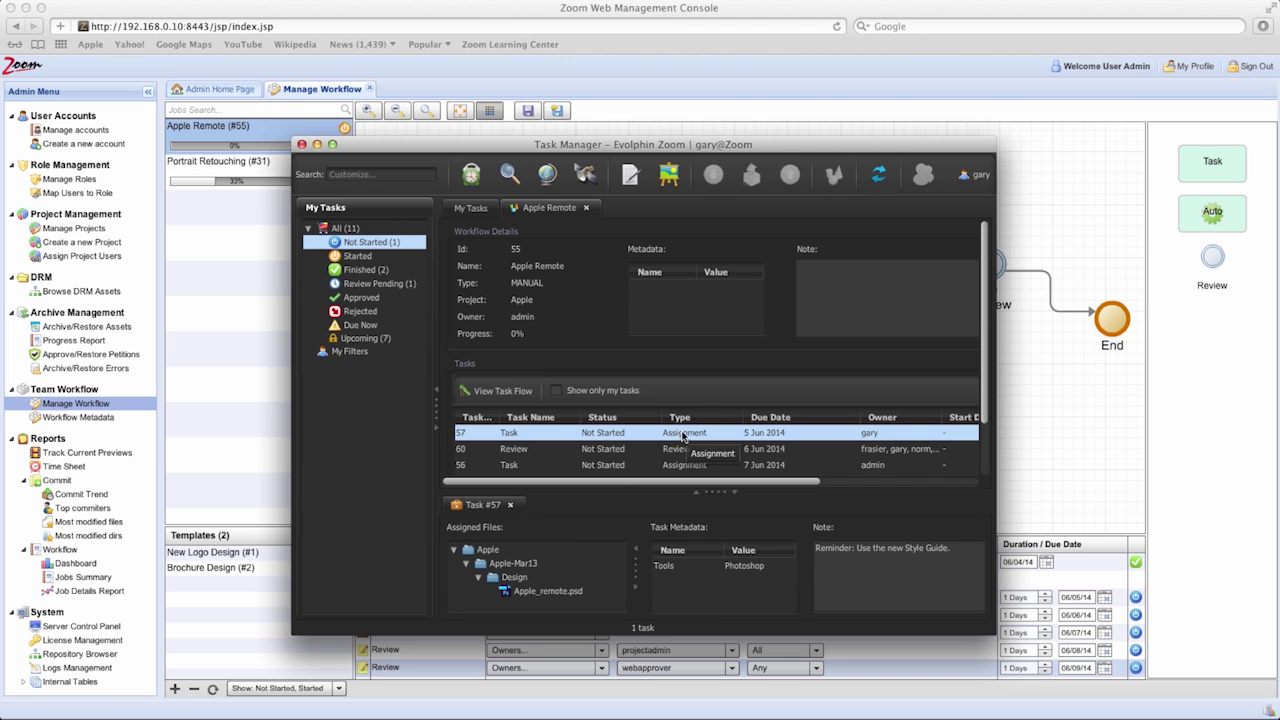
{"action": "left_click", "coordinate": [725, 567]}
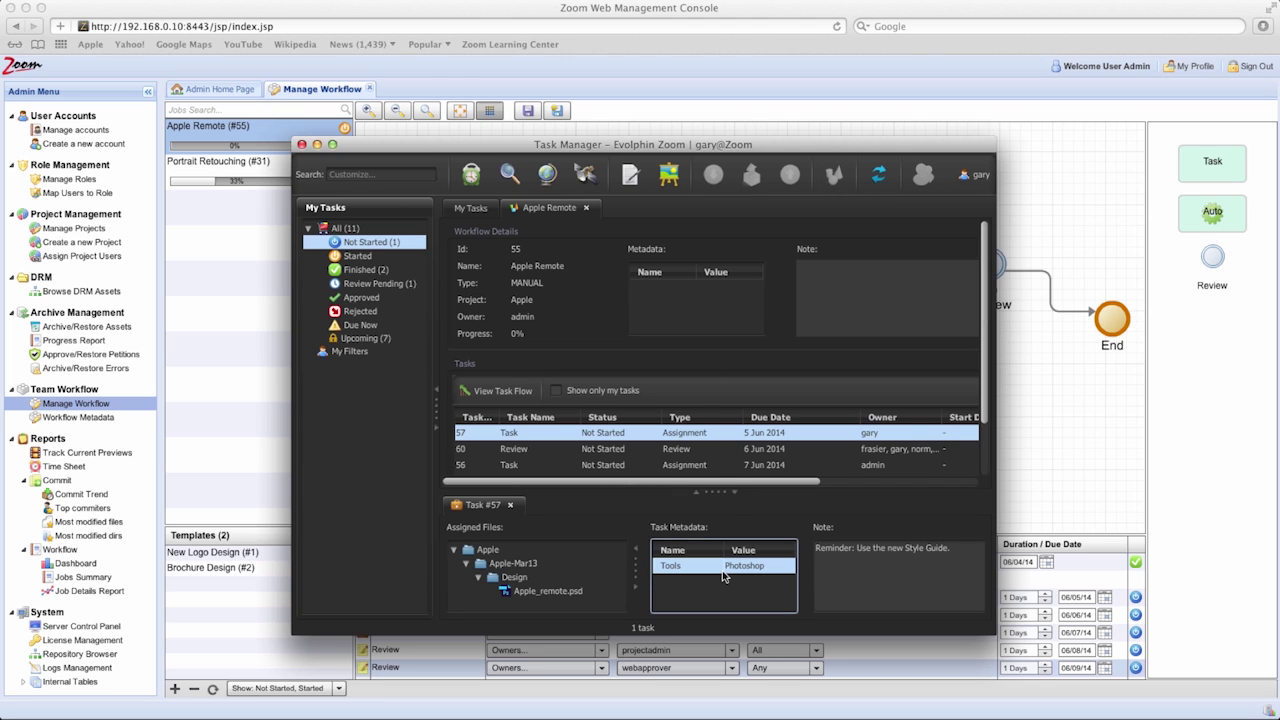
{"action": "left_click", "coordinate": [850, 580]}
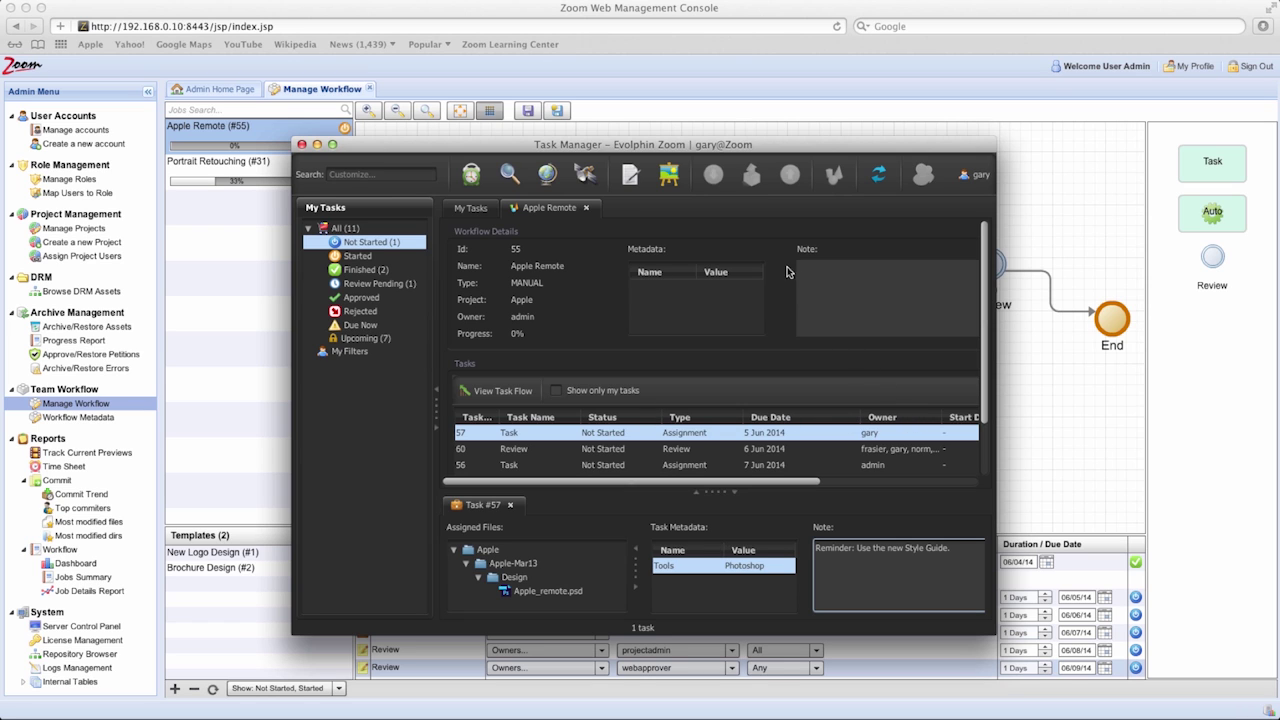
- Return to the personal task list and sign in to task #57 of the Apple Remote job
{"action": "left_click", "coordinate": [487, 213]}
{"action": "left_click", "coordinate": [714, 174]}
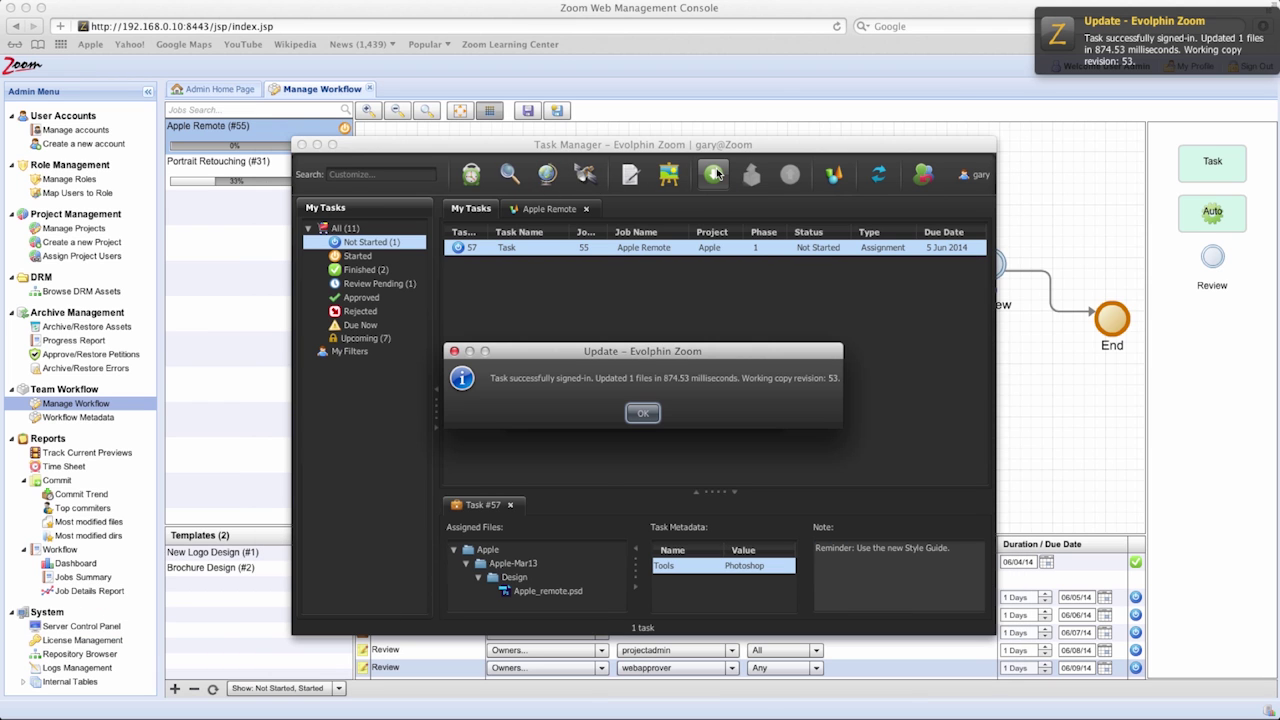
{"action": "left_click", "coordinate": [643, 412]}
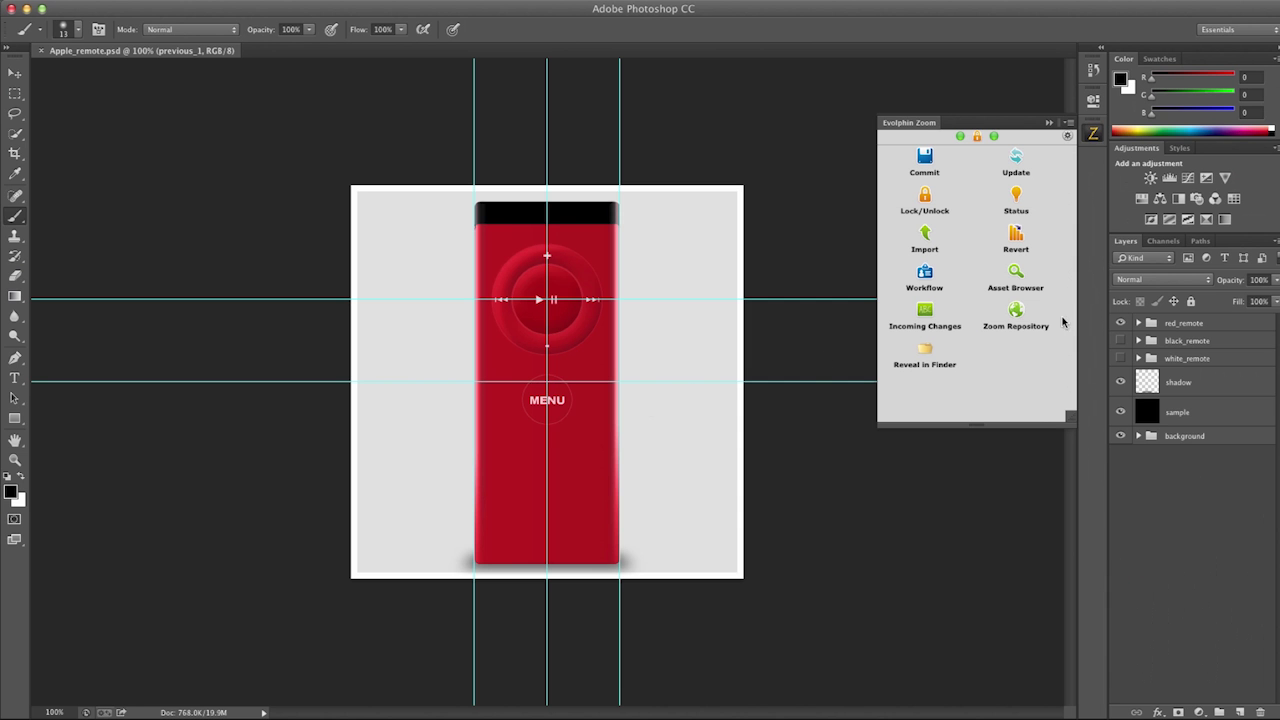
- In Photoshop, show the black_remote group instead of red_remote, and save and commit Apple_remote.psd with the comment "Checked in file Apple_remote.psd"
{"action": "left_click", "coordinate": [1120, 323]}
{"action": "left_click", "coordinate": [1120, 341]}
{"action": "key", "text": "s"}
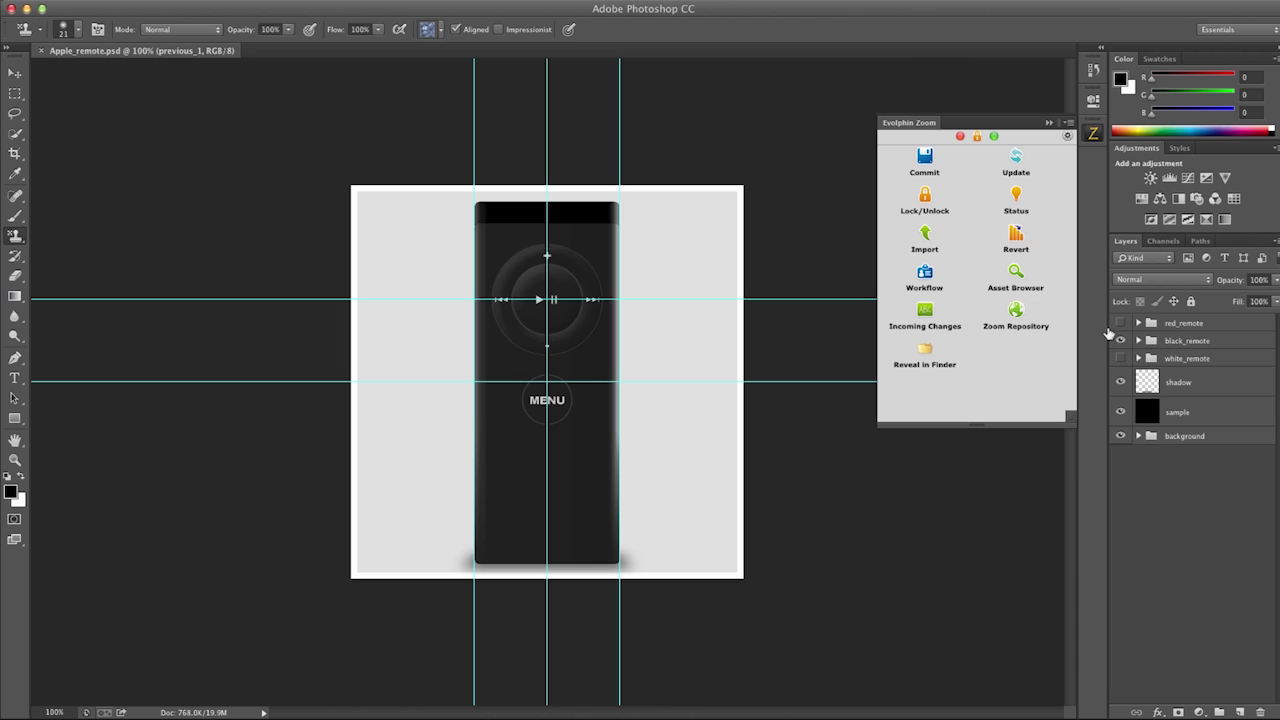
{"action": "left_click", "coordinate": [925, 168]}
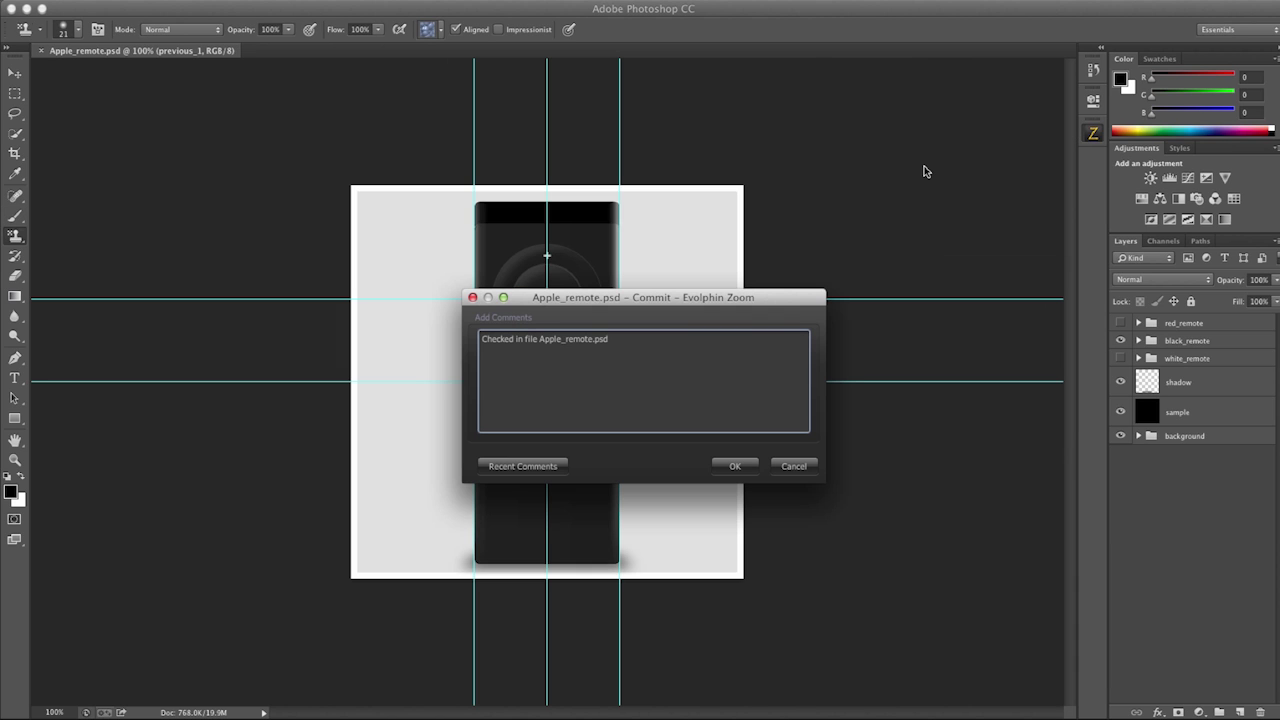
{"action": "left_click", "coordinate": [746, 470]}
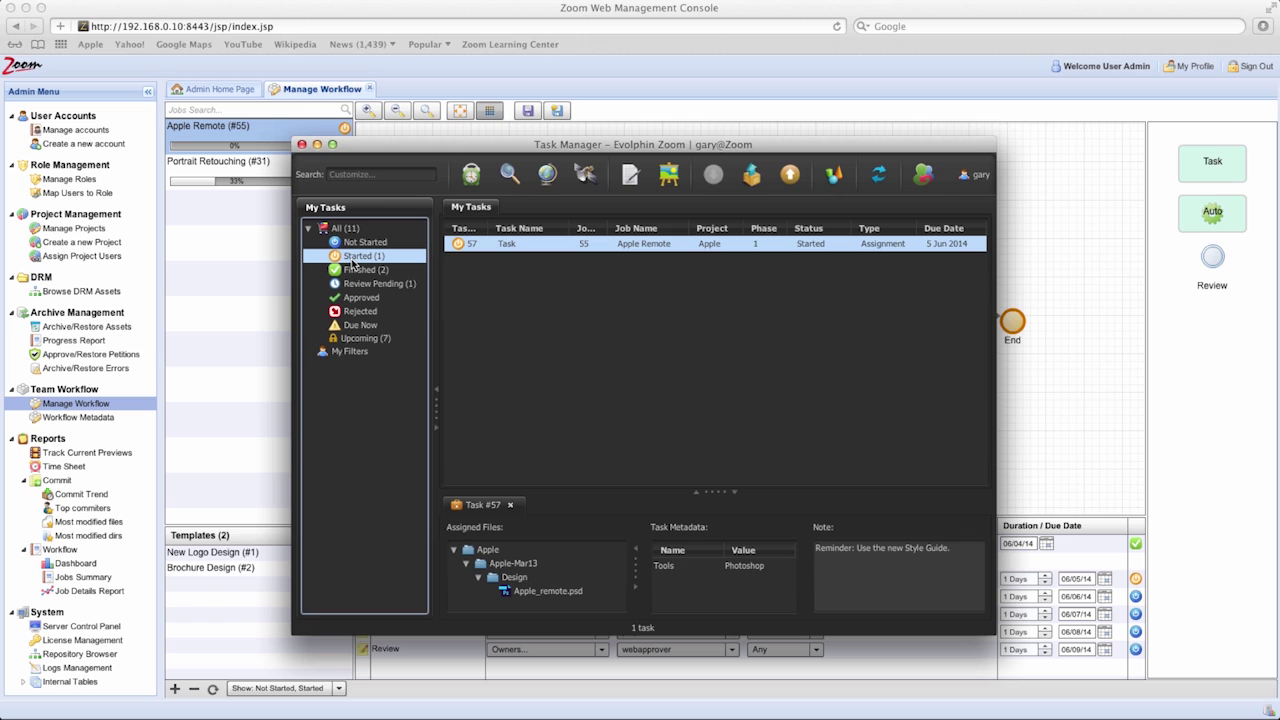
- Start signing off task #57 in Task Manager and select revision 365 for the sign-off
{"action": "left_click", "coordinate": [790, 175]}
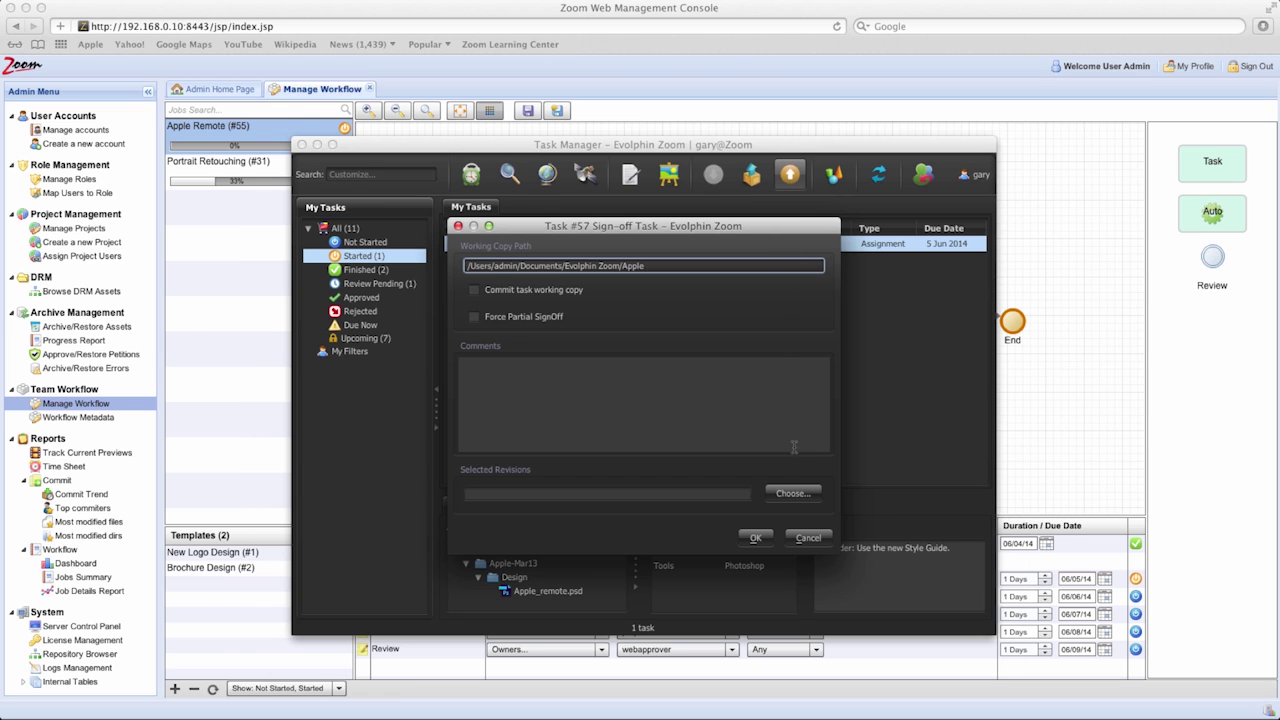
{"action": "left_click", "coordinate": [794, 493]}
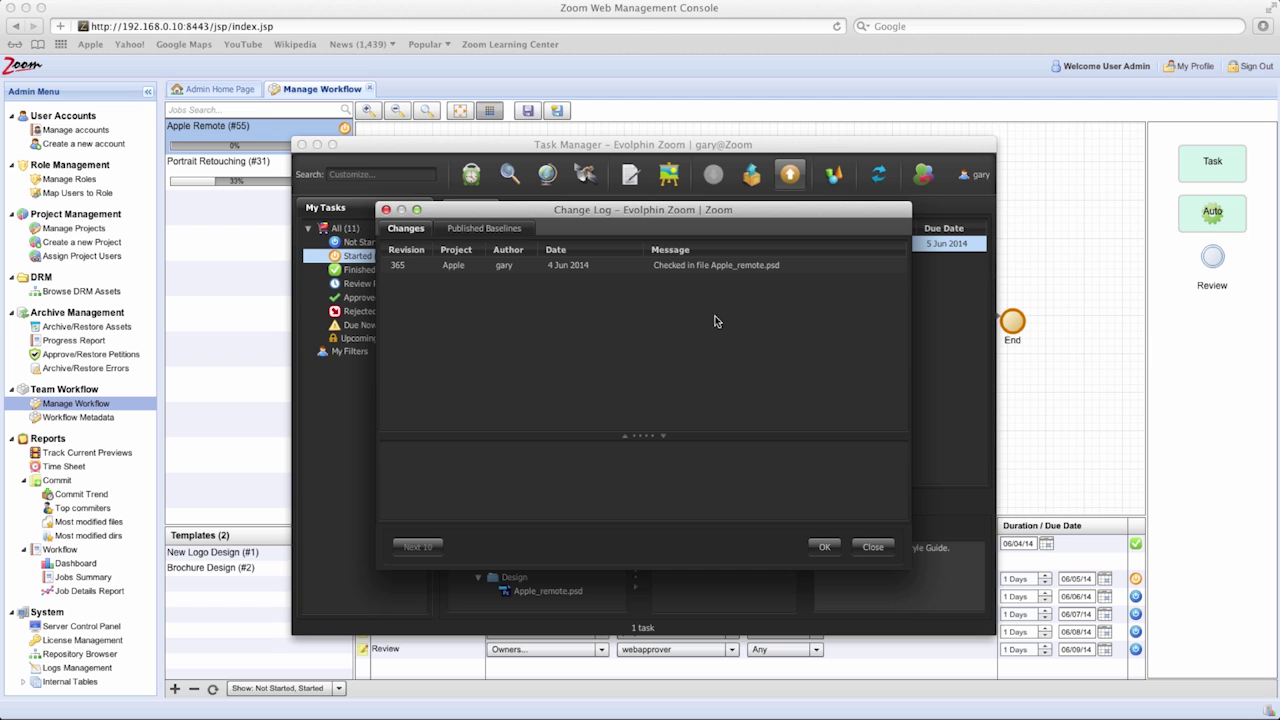
{"action": "left_click", "coordinate": [685, 270]}
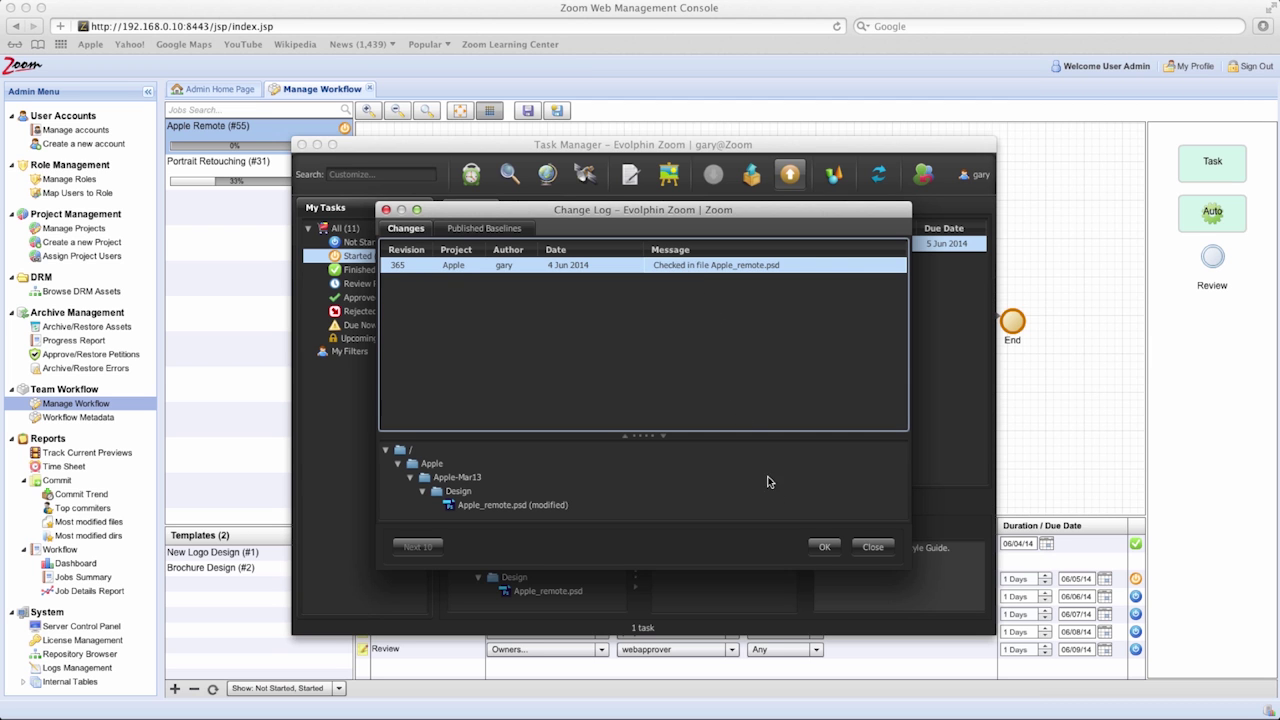
{"action": "left_click", "coordinate": [823, 547]}
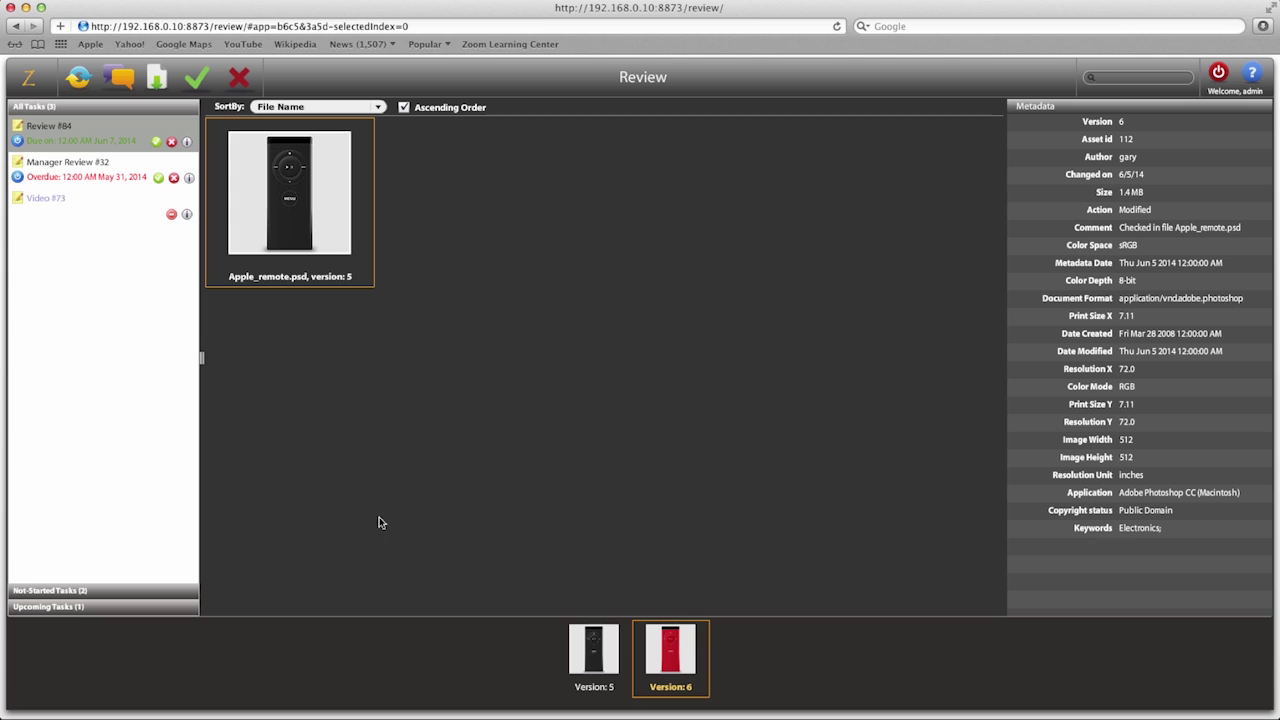
- In Web Approval, add a callout reading "Comment" on the remote in Apple_remote.psd version 6, and mark the asset as rejected
{"action": "double_click", "coordinate": [670, 655]}
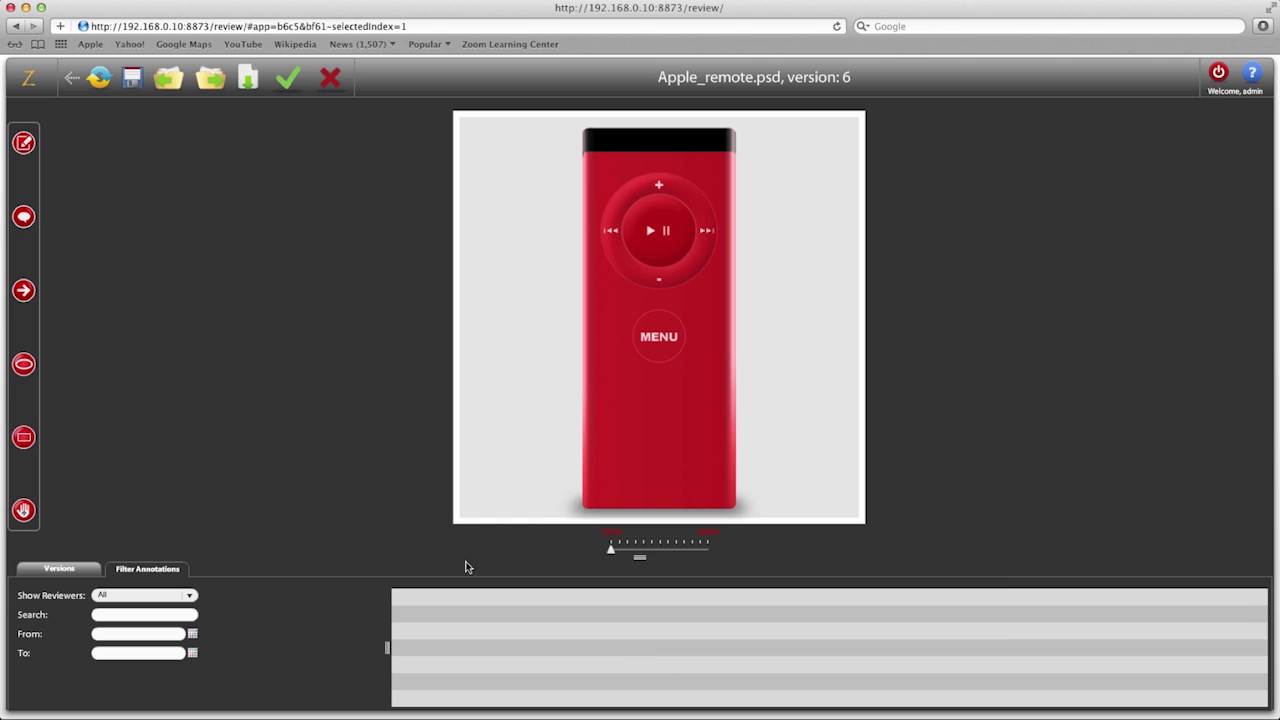
{"action": "left_click", "coordinate": [24, 218]}
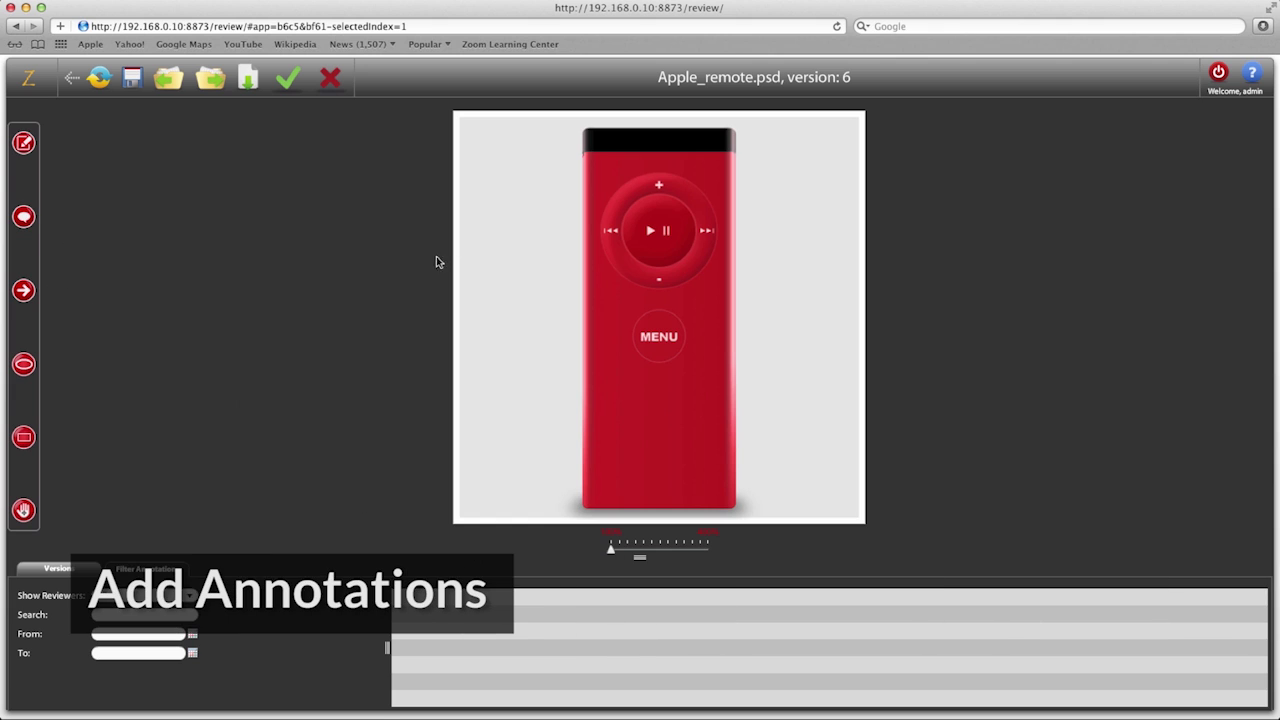
{"action": "left_click_drag", "start_coordinate": [514, 190], "coordinate": [643, 300]}
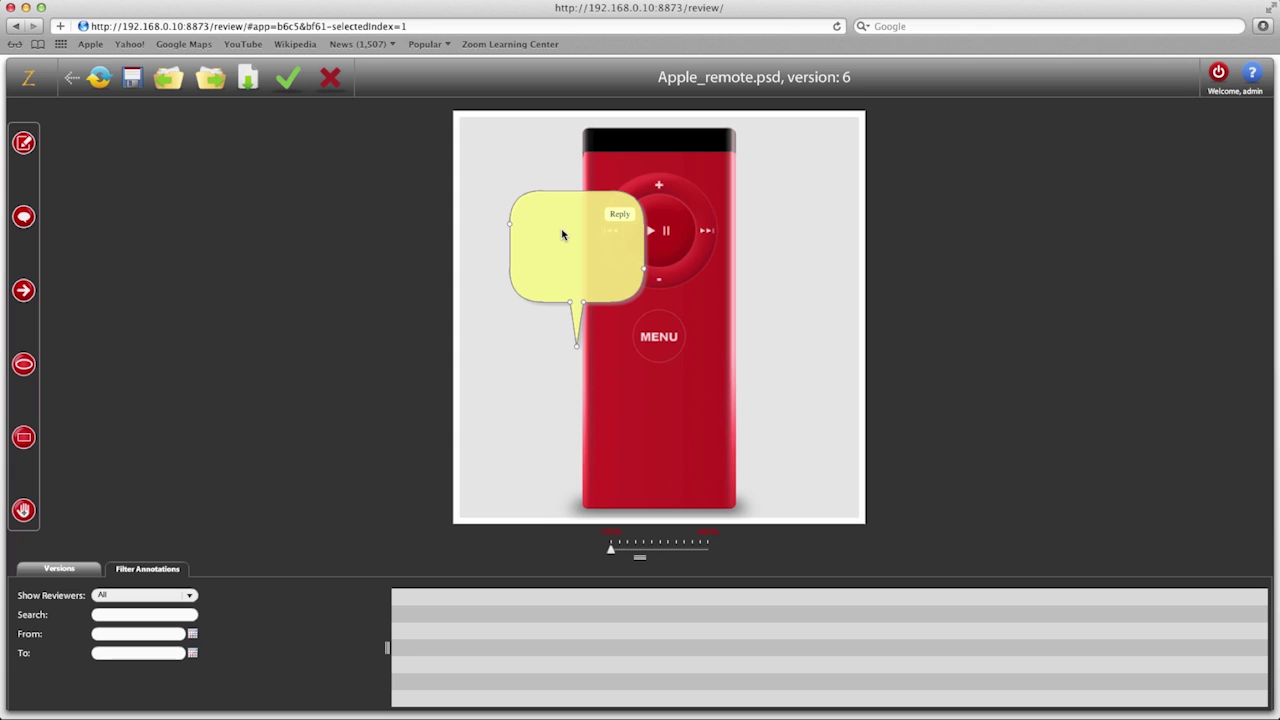
{"action": "type", "text": "Comment"}
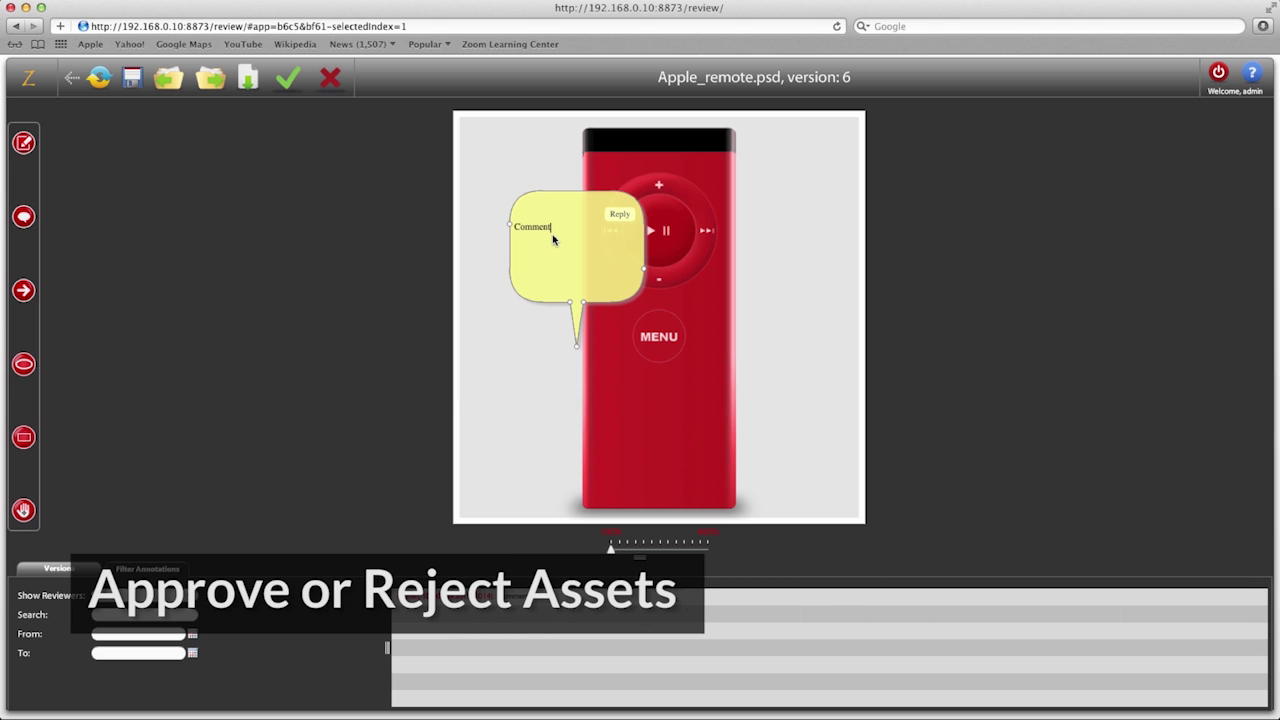
{"action": "left_click", "coordinate": [329, 79]}
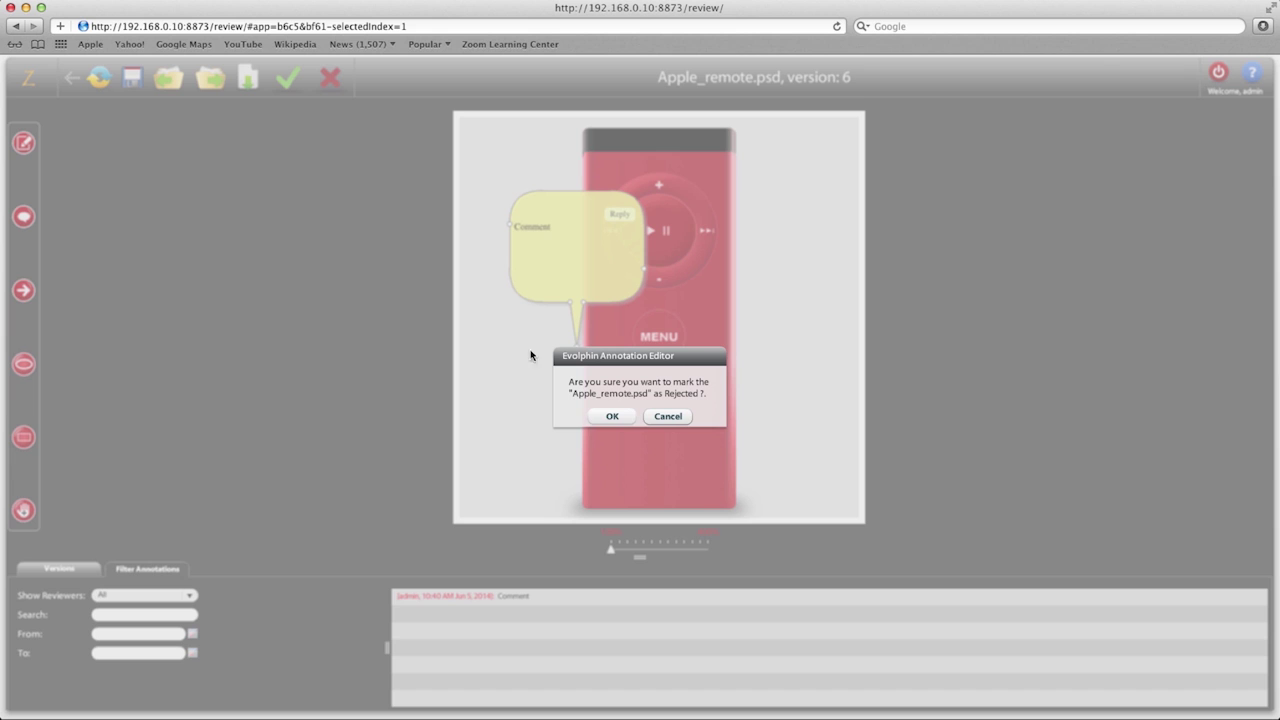
{"action": "left_click", "coordinate": [610, 417]}
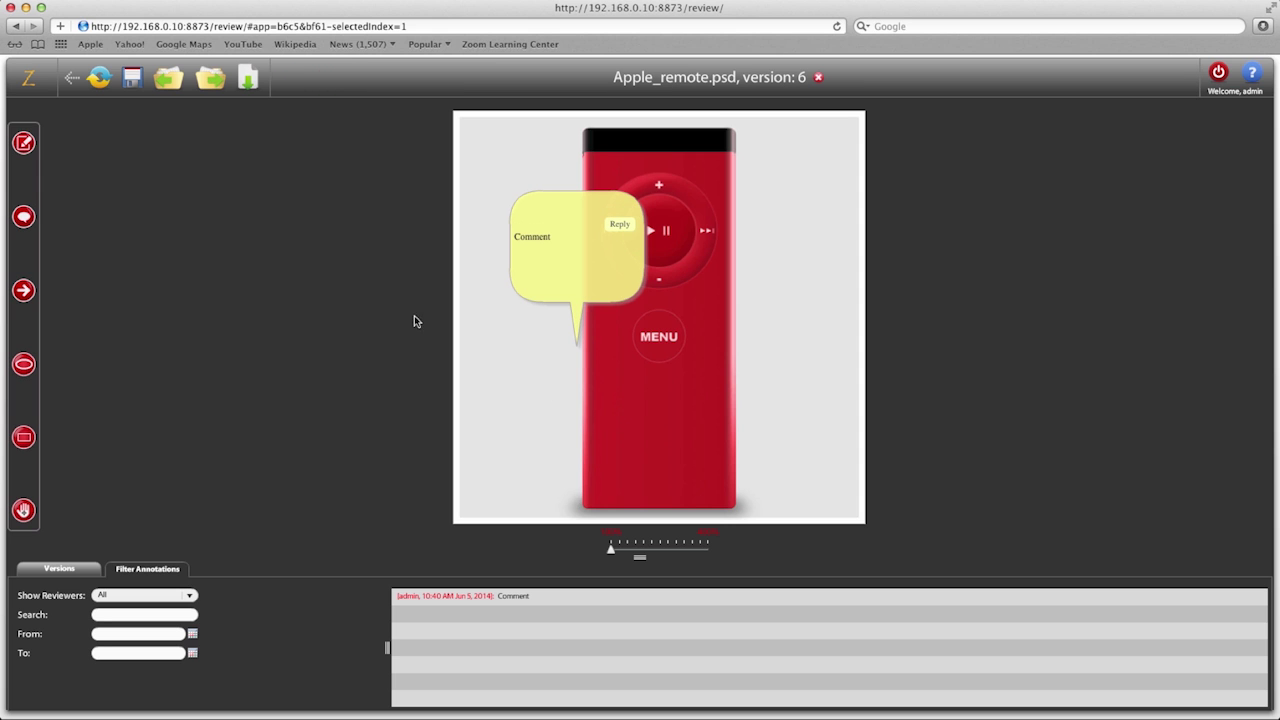
- Return to the review tasks and approve JTest_Face_Transparency.psd in Manager Review #32
{"action": "left_click", "coordinate": [71, 77]}
{"action": "left_click", "coordinate": [60, 178]}
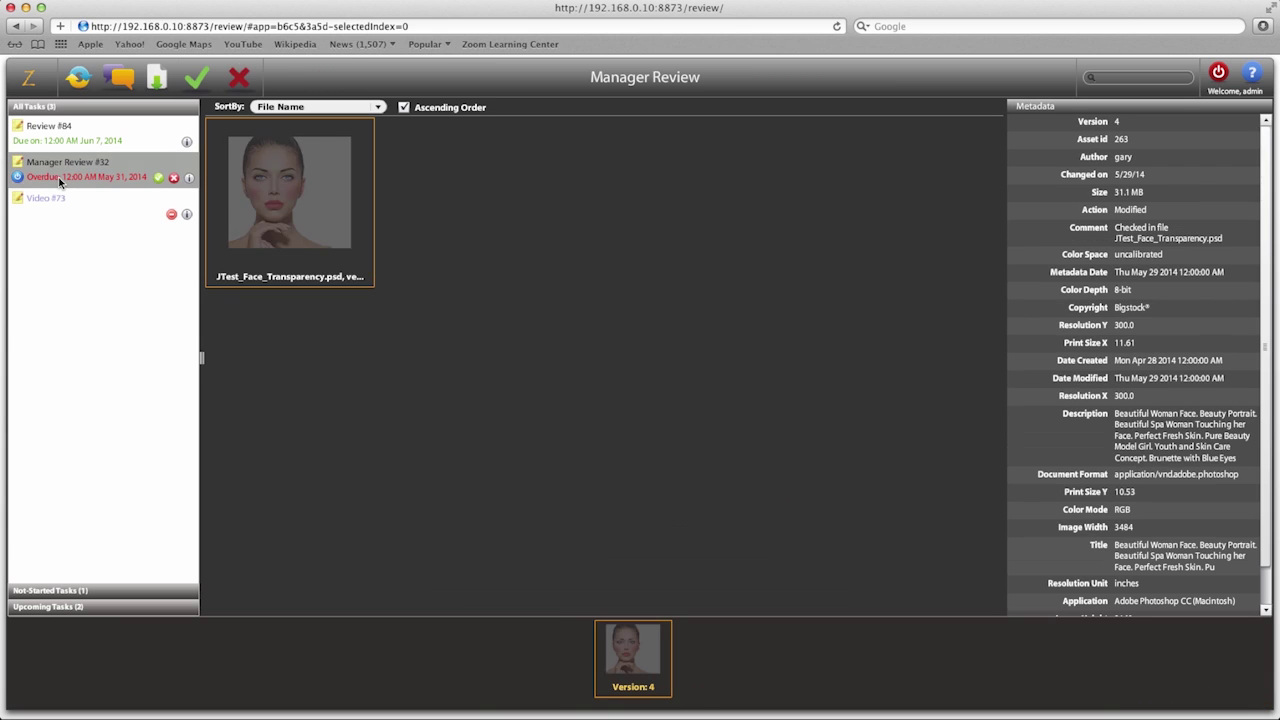
{"action": "left_click", "coordinate": [197, 79]}
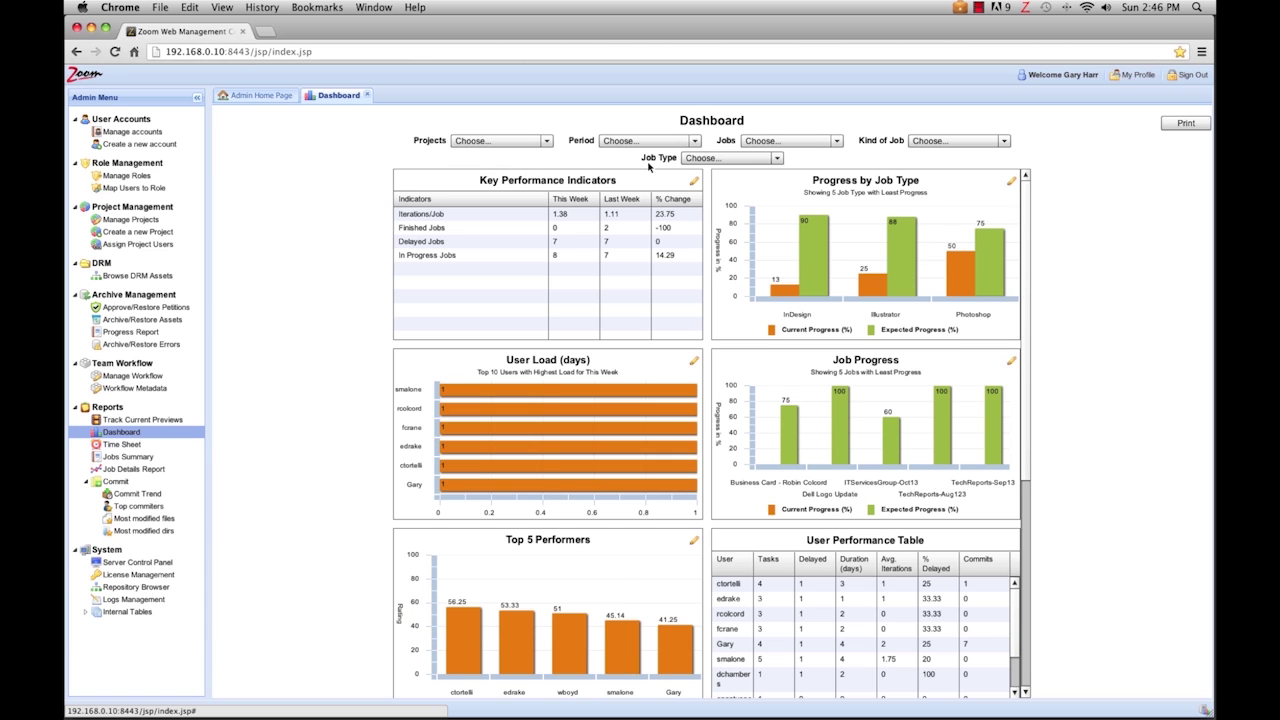
- Look through the Dashboard report's charts and open the display options of the Progress by Job Type chart
{"action": "left_click_drag", "start_coordinate": [1024, 240], "coordinate": [1024, 359]}
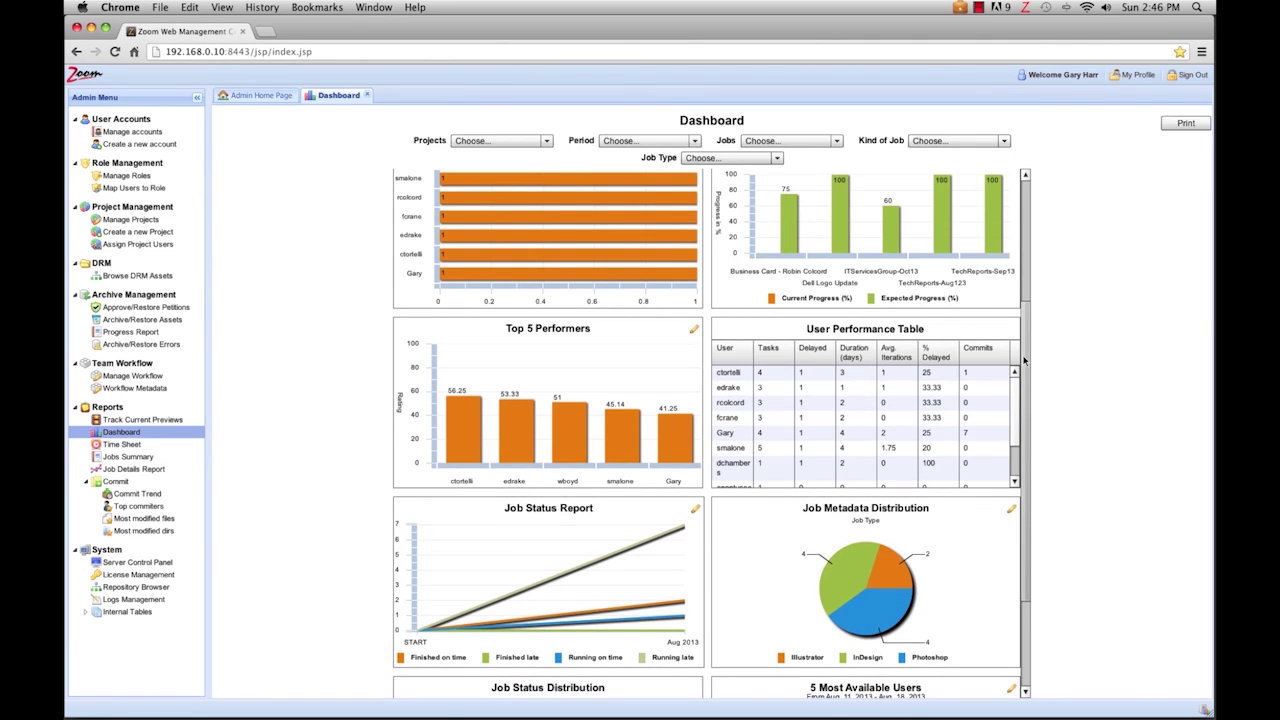
{"action": "left_click", "coordinate": [110, 458]}
{"action": "left_click", "coordinate": [143, 434]}
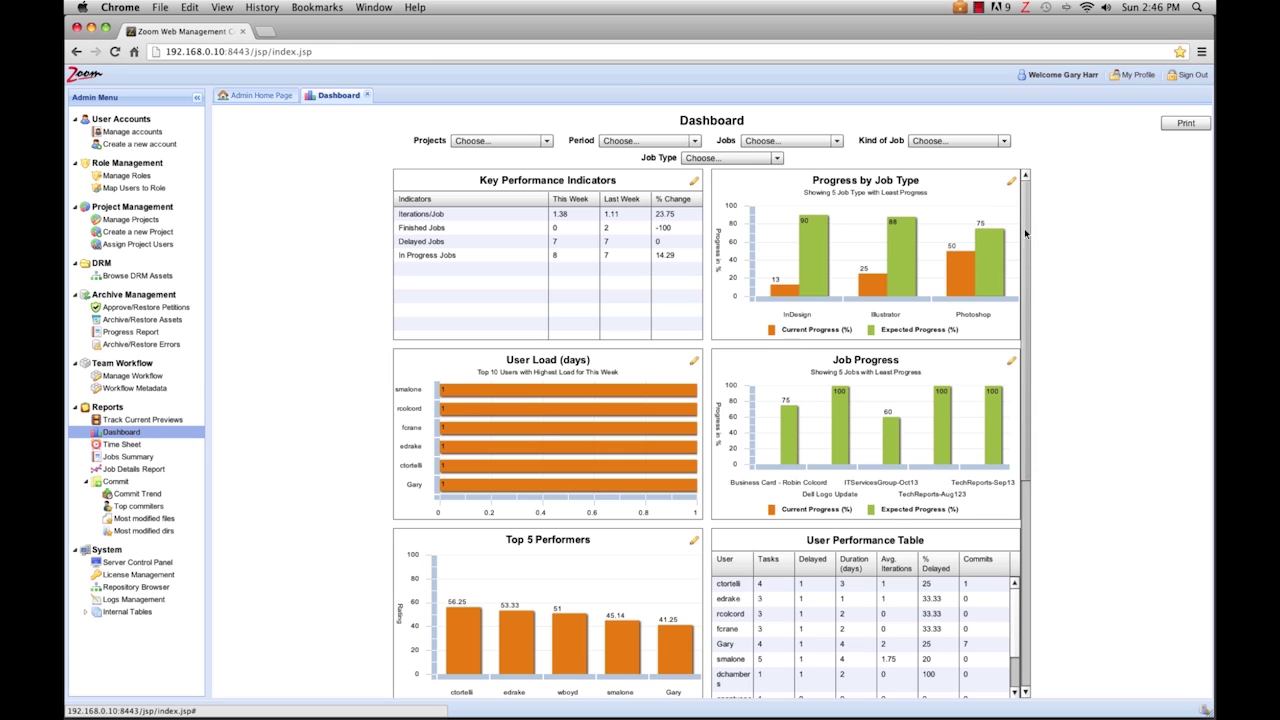
{"action": "left_click", "coordinate": [1011, 182]}
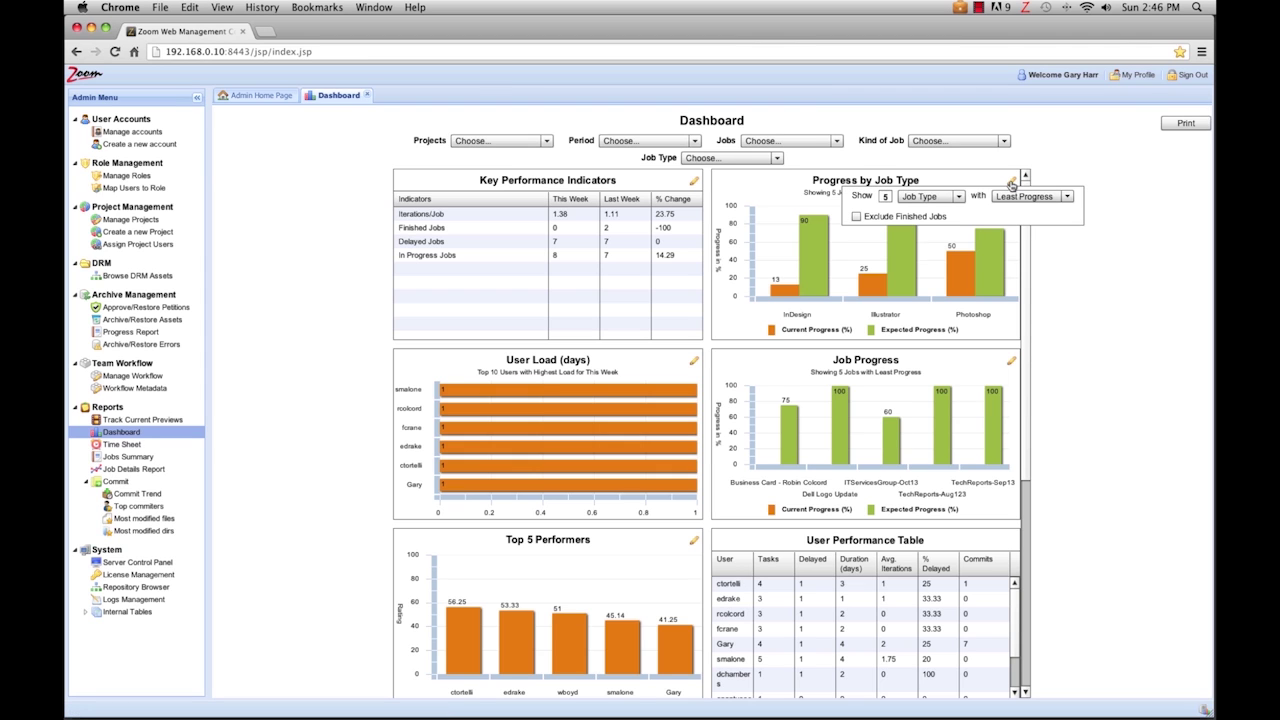
- View the Jobs Summary report and the Job Details Report of workflow 621
{"action": "left_click", "coordinate": [118, 457]}
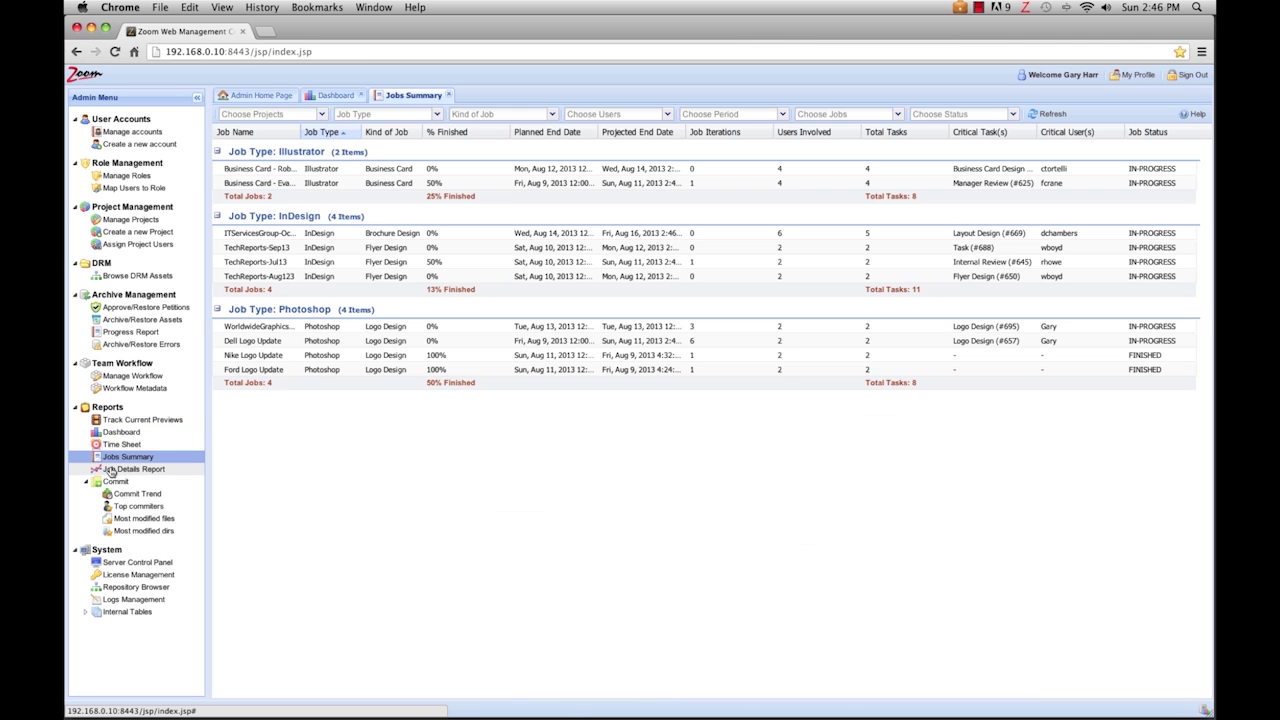
{"action": "left_click", "coordinate": [112, 470]}
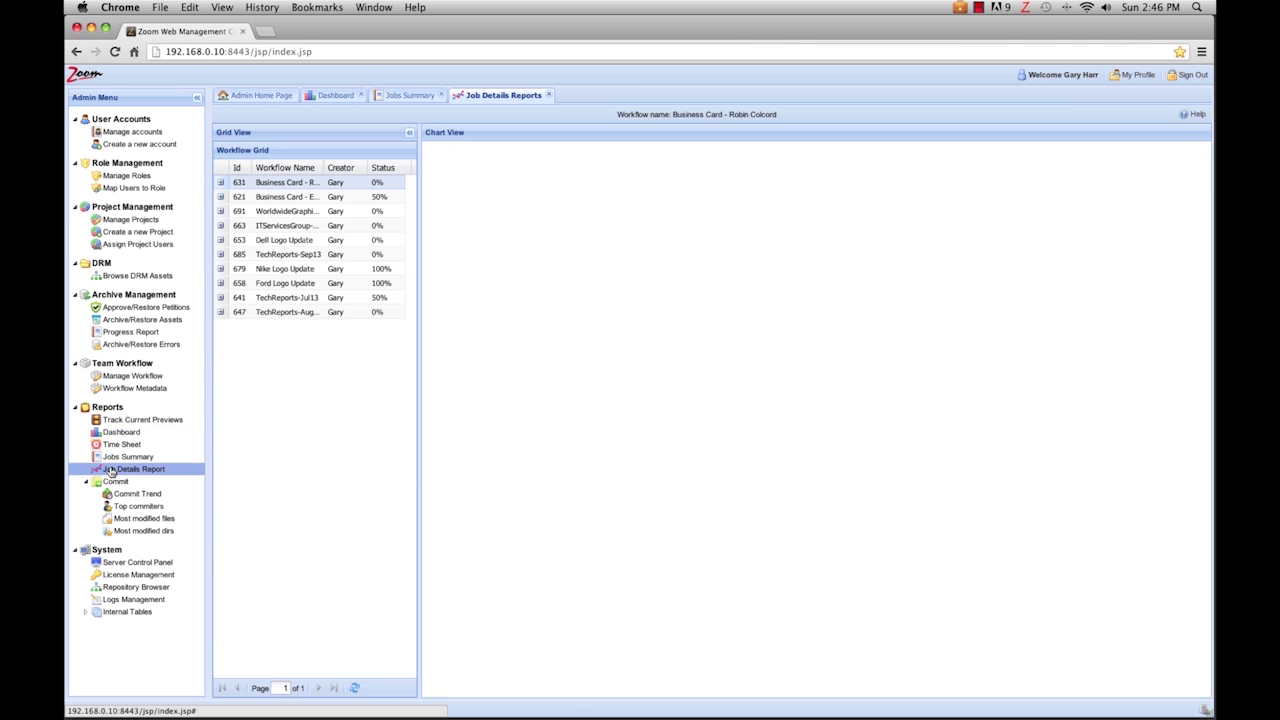
{"action": "left_click", "coordinate": [306, 198]}
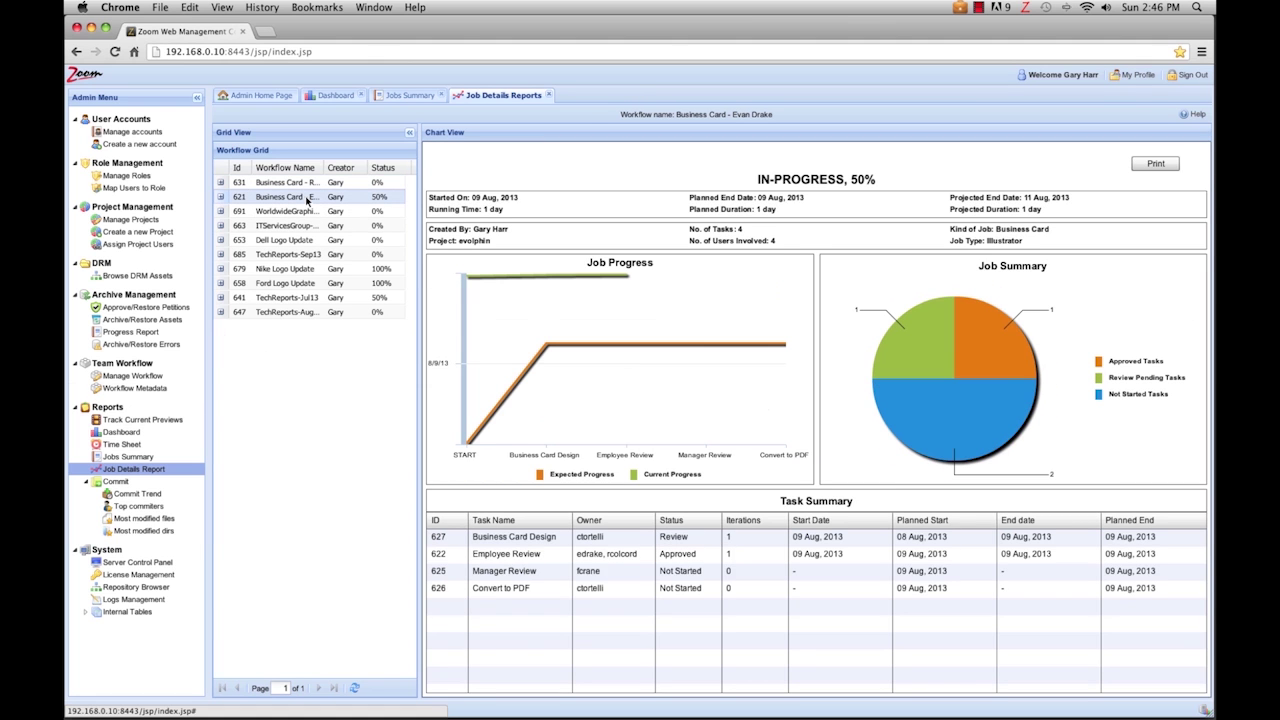